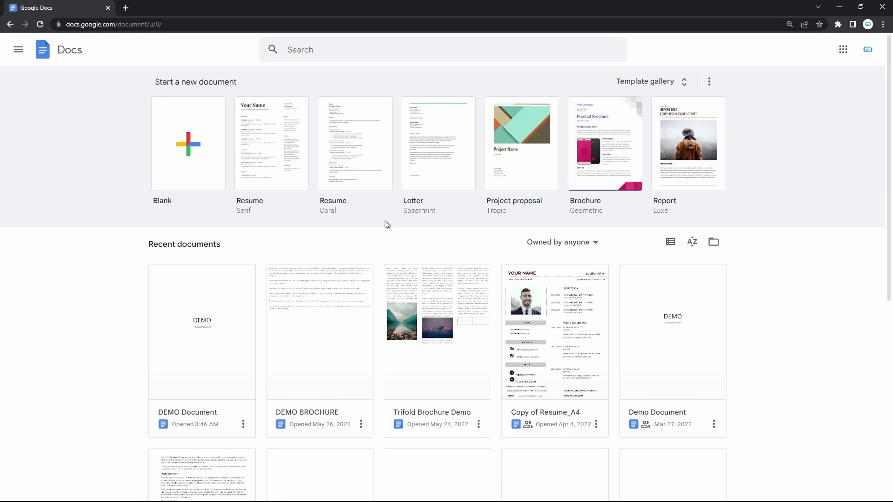
- From the Docs home page, create a blank document and type 'Google Docs New Huge Updates!' on line one
left_click(72, 45)
left_click(23, 53)
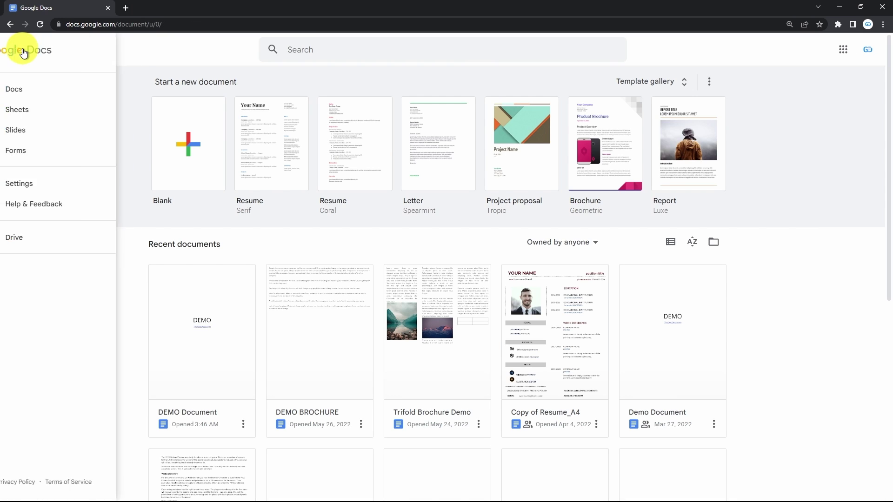
left_click(51, 94)
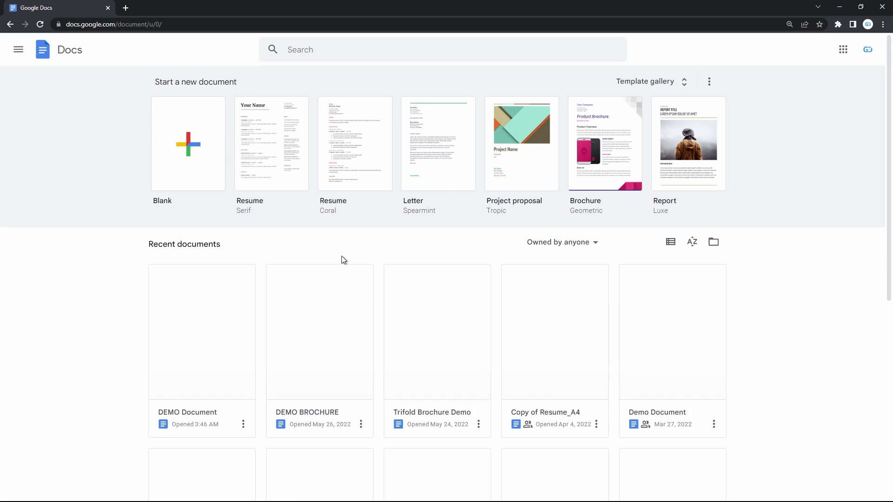
left_click(208, 174)
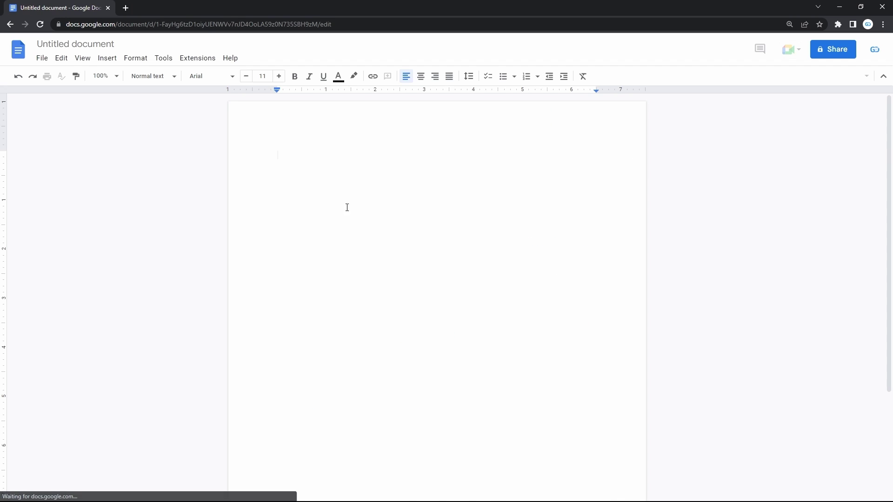
type("Google")
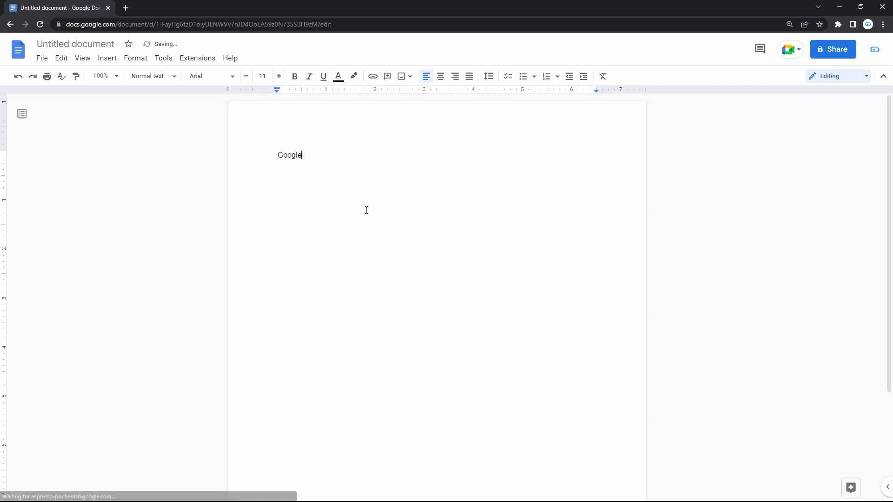
type(" Docs New Hug")
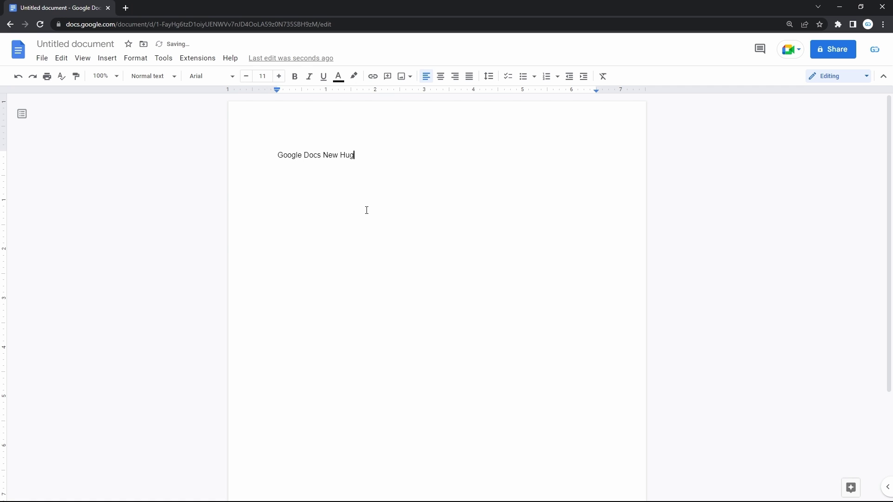
type("e Updates!")
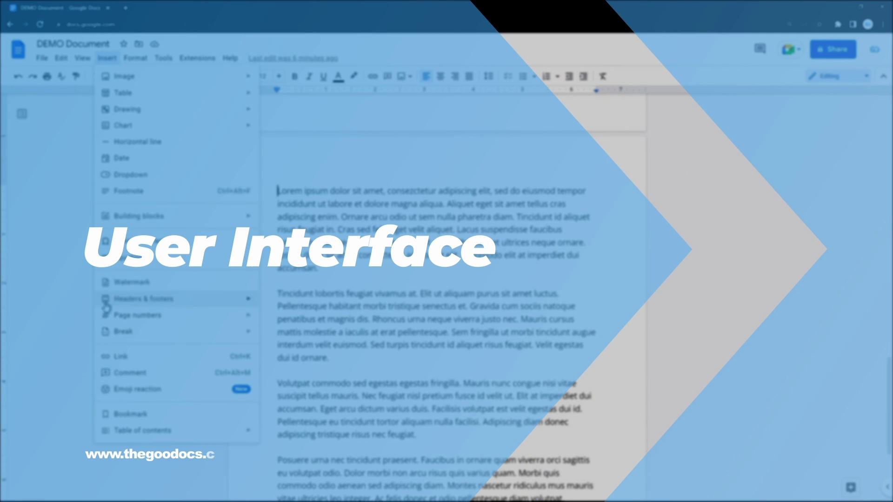
left_click(400, 237)
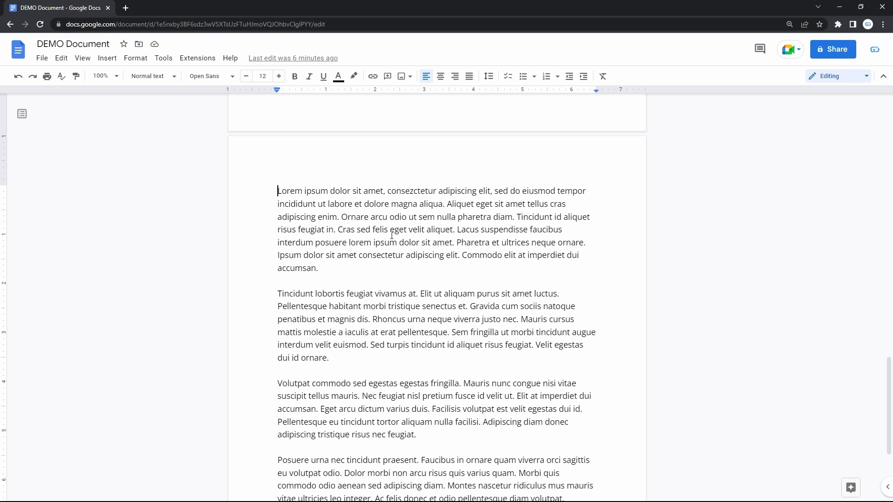
left_click(41, 58)
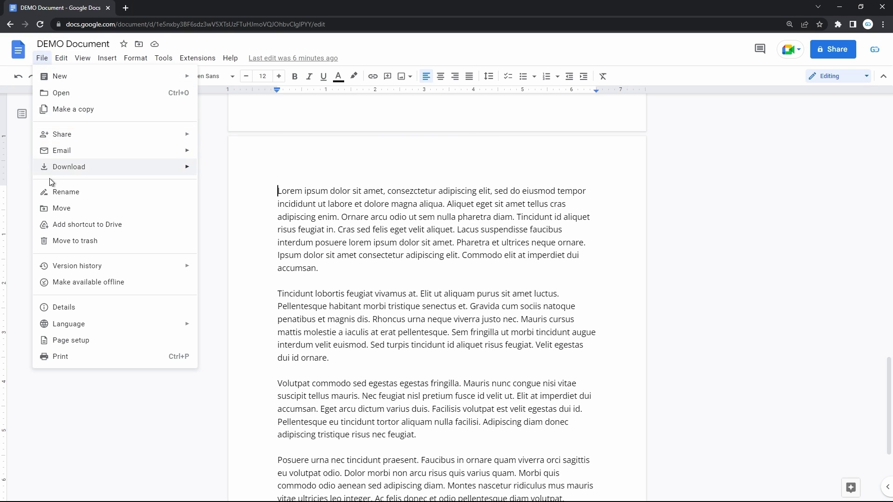
mouse_move(67, 63)
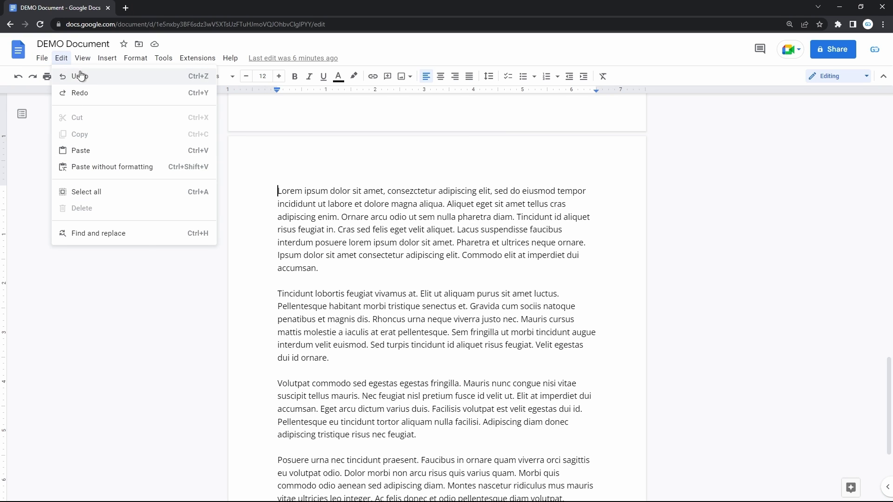
mouse_move(102, 68)
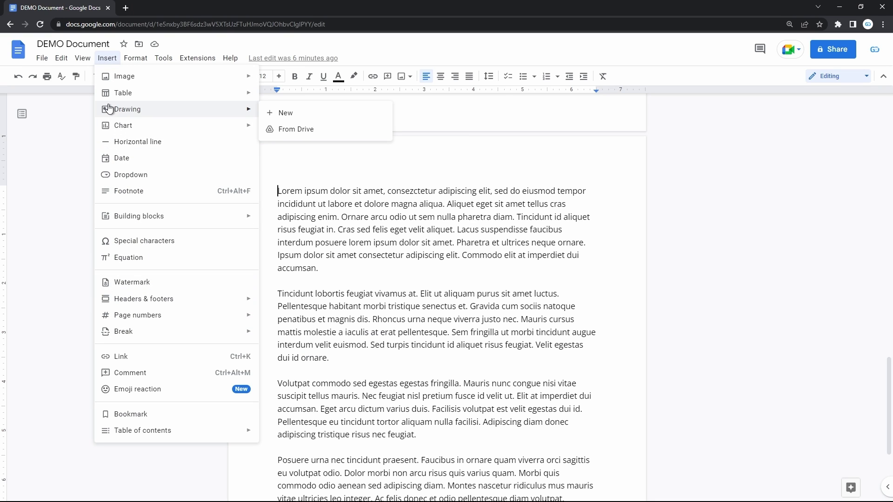
mouse_move(136, 57)
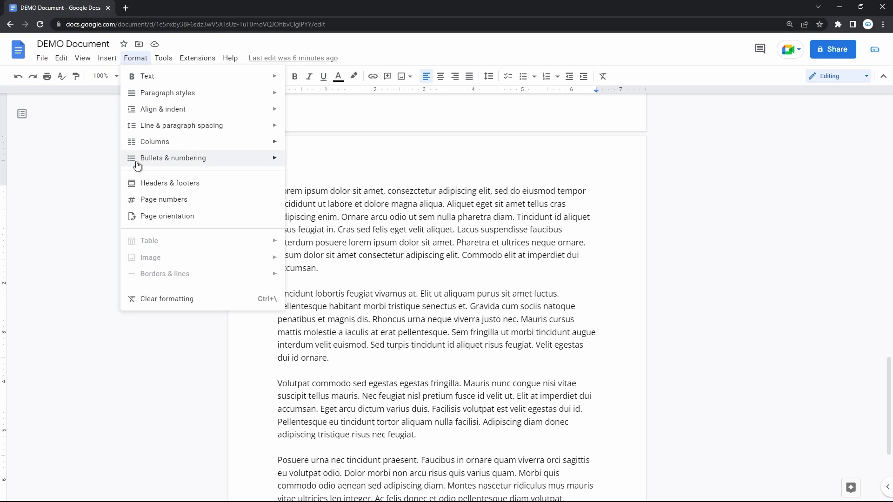
mouse_move(136, 116)
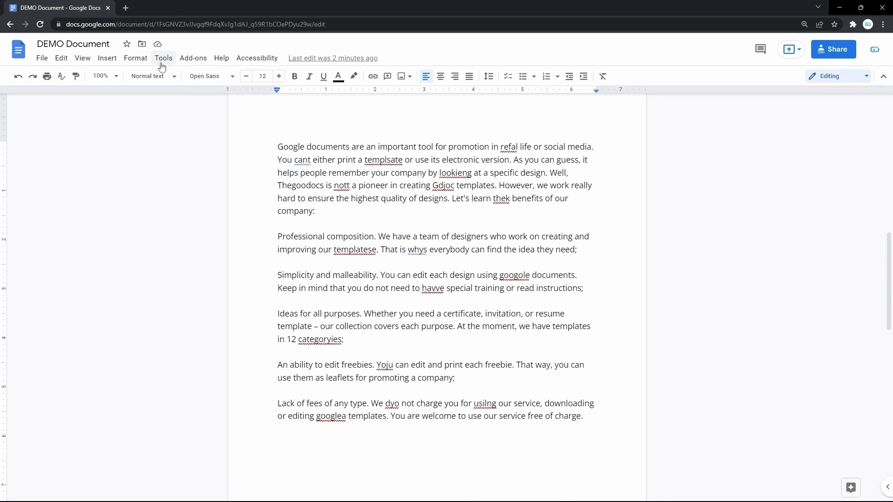
left_click(162, 59)
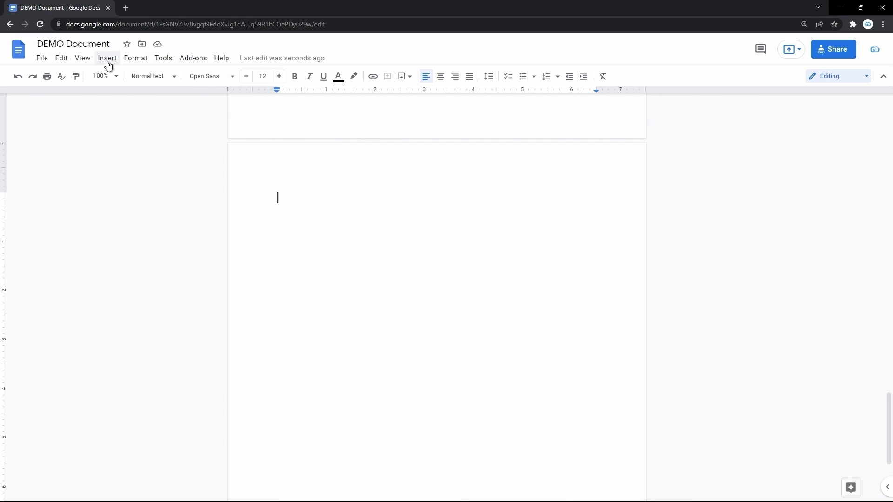
left_click(107, 60)
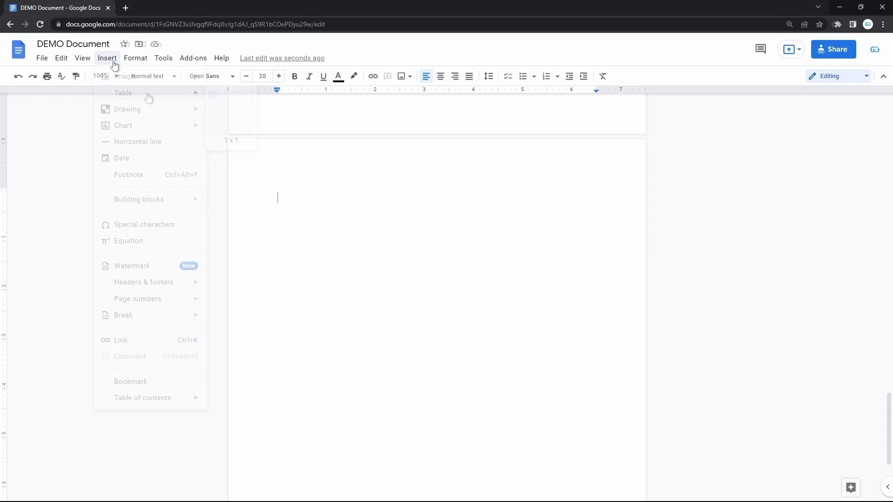
left_click(112, 61)
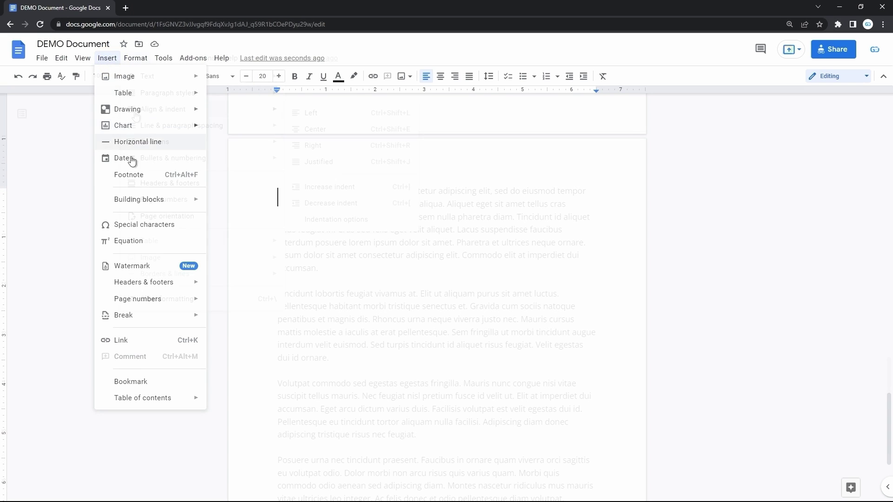
left_click(135, 57)
mouse_move(135, 116)
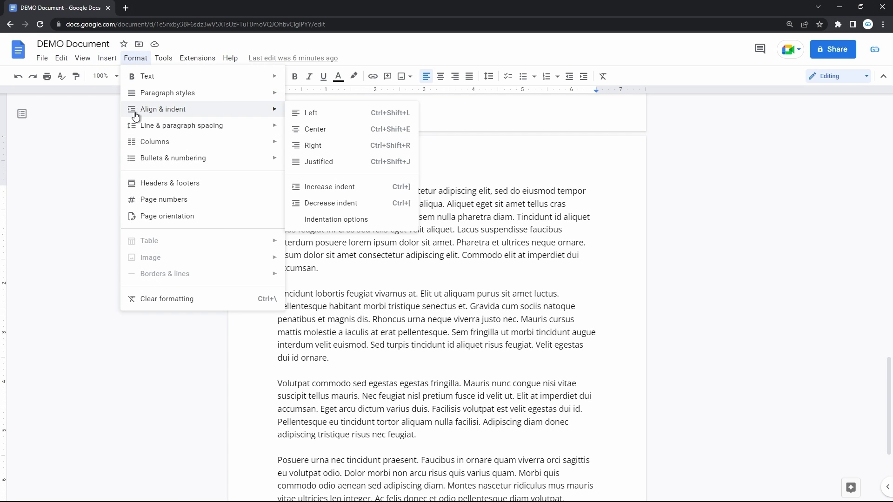
mouse_move(110, 57)
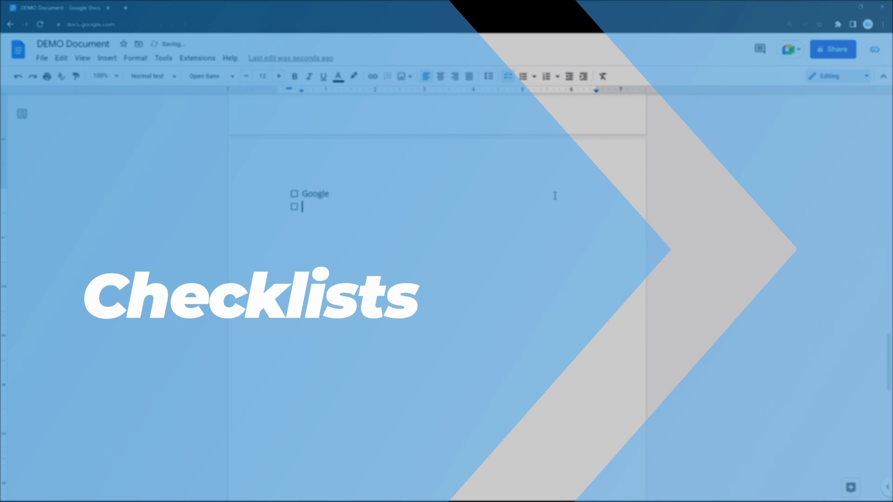
- Add the 'Docs' line, make the new empty line a checklist item, and leave bullet styles unchanged
type("Docs")
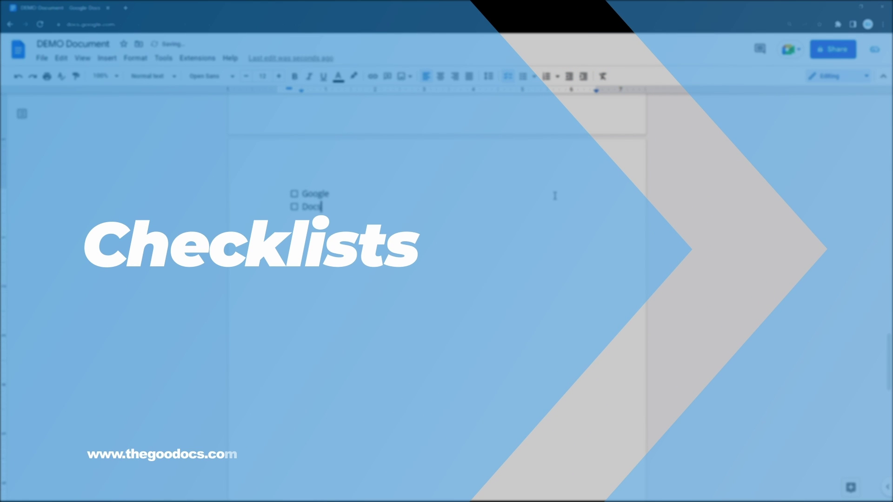
key("Return")
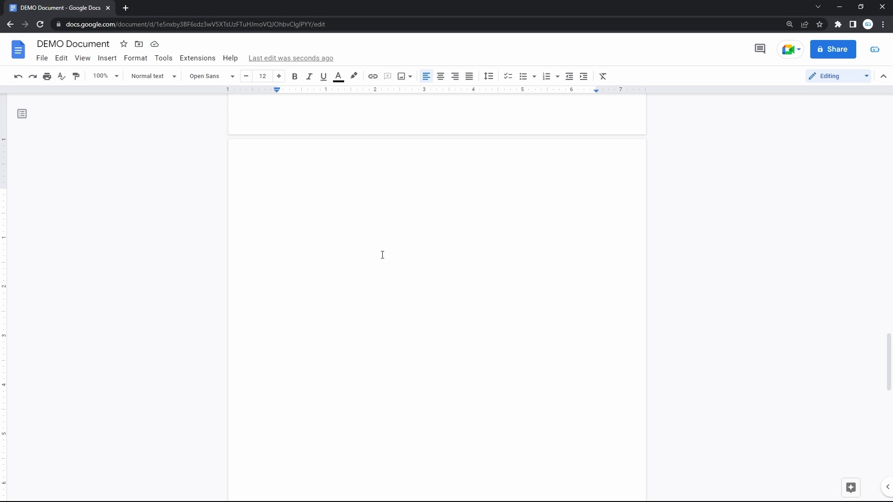
left_click(135, 59)
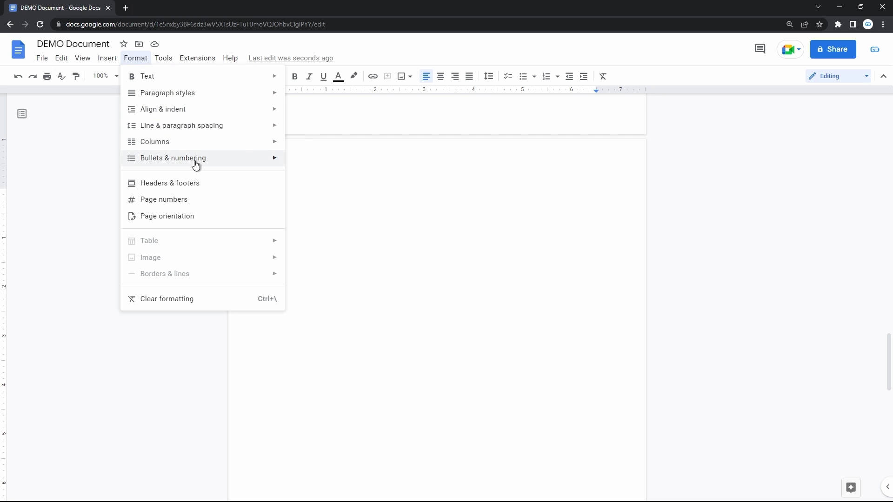
mouse_move(195, 166)
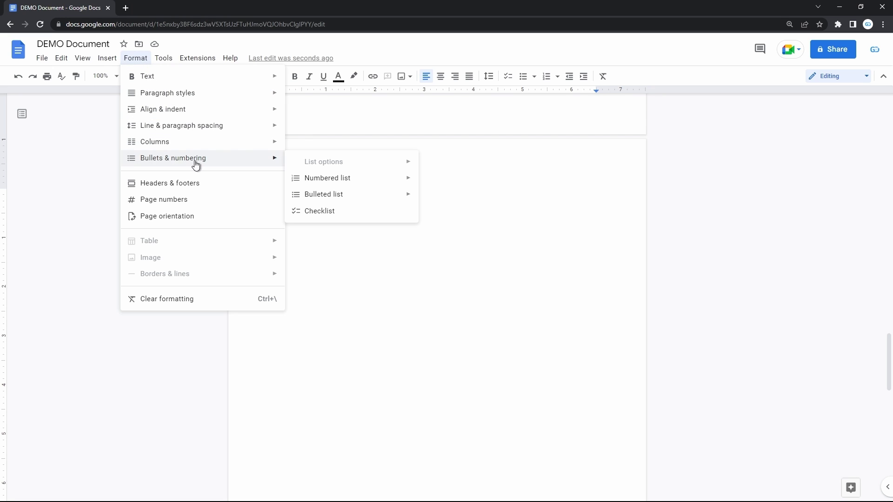
left_click(325, 212)
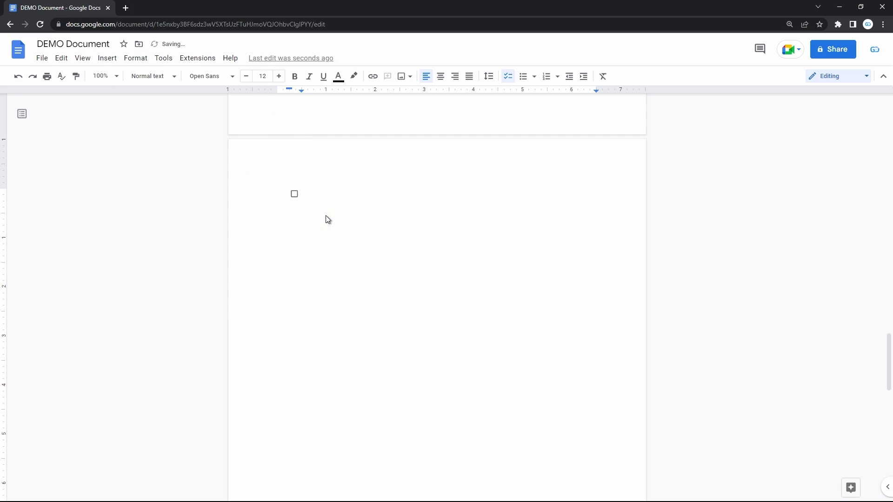
left_click(535, 76)
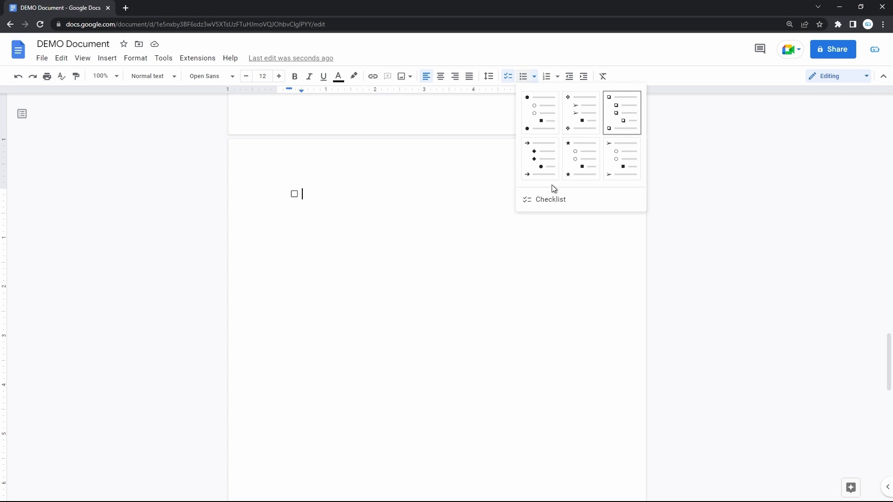
left_click(555, 200)
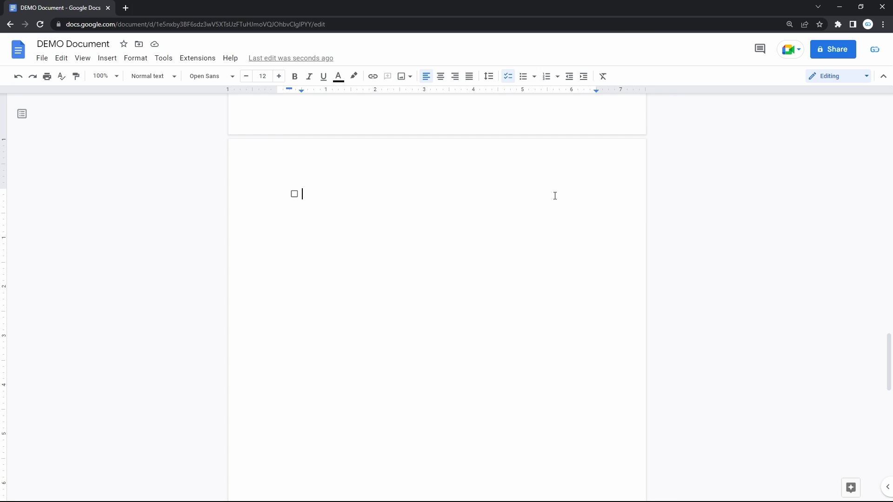
- Type the checklist items Google, Docs, Templates and Free
type("Google")
key("Return")
type("Docs")
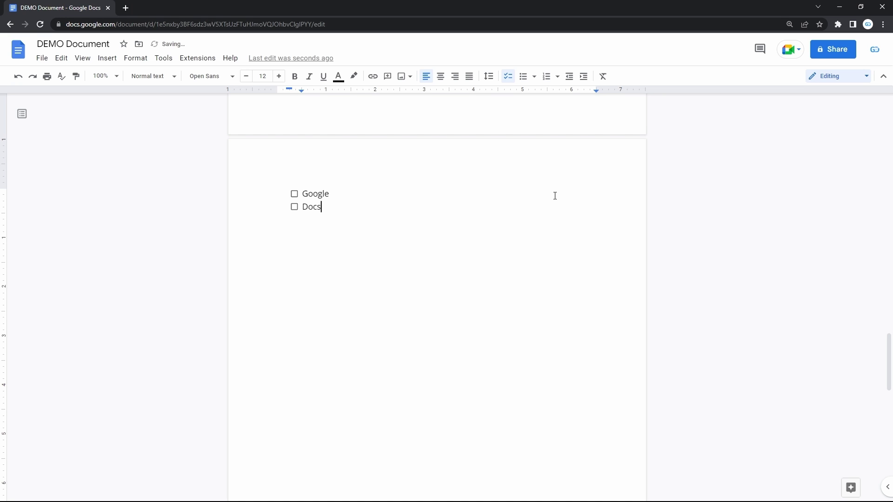
key("Return")
type("Templates")
key("Return")
type("Free")
- Tick off all four items: Google, Docs, Templates and Free
left_click(295, 193)
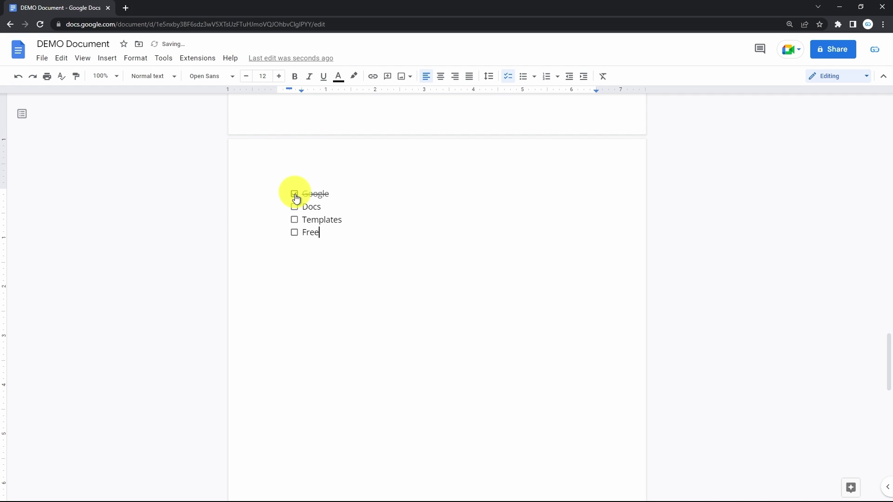
left_click(294, 206)
left_click(295, 220)
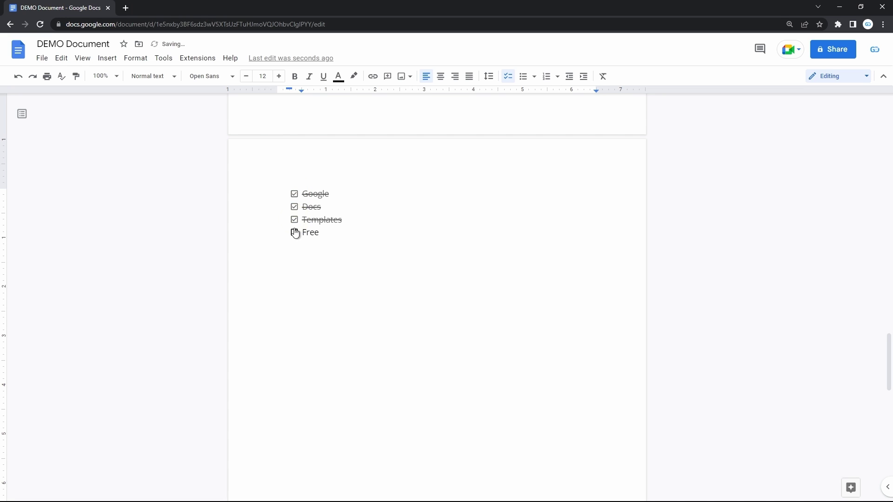
left_click(295, 232)
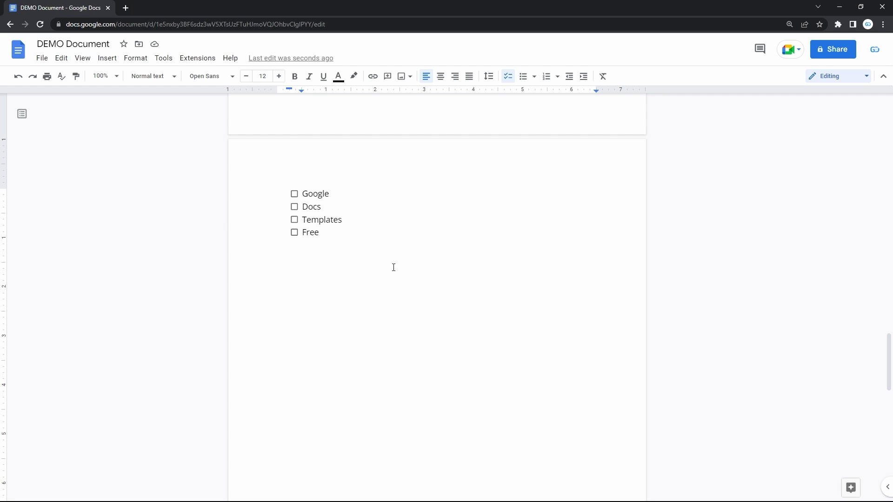
- Add indented sub-items Free and Templates under Free
key("Return")
key("Tab")
type("Free")
key("Return")
type("Templates")
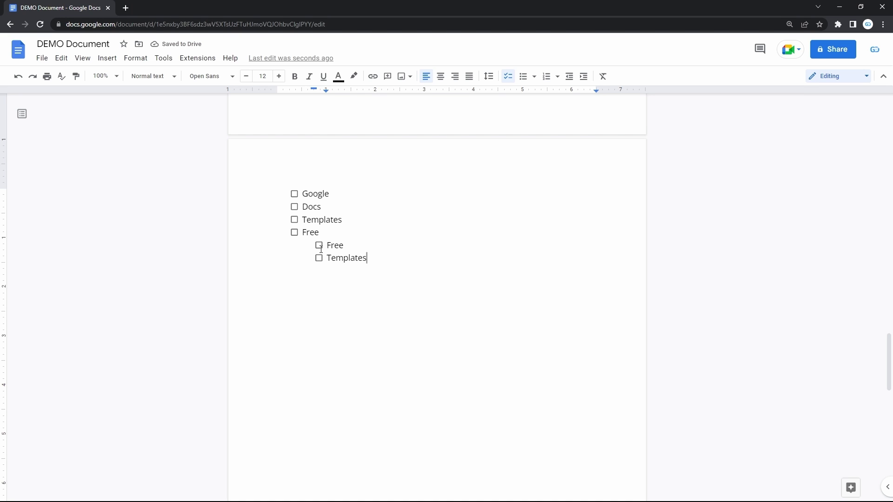
- Nest Google and Docs one level deeper under Templates
key("Return")
key("Tab")
type("Google")
key("Return")
type("D")
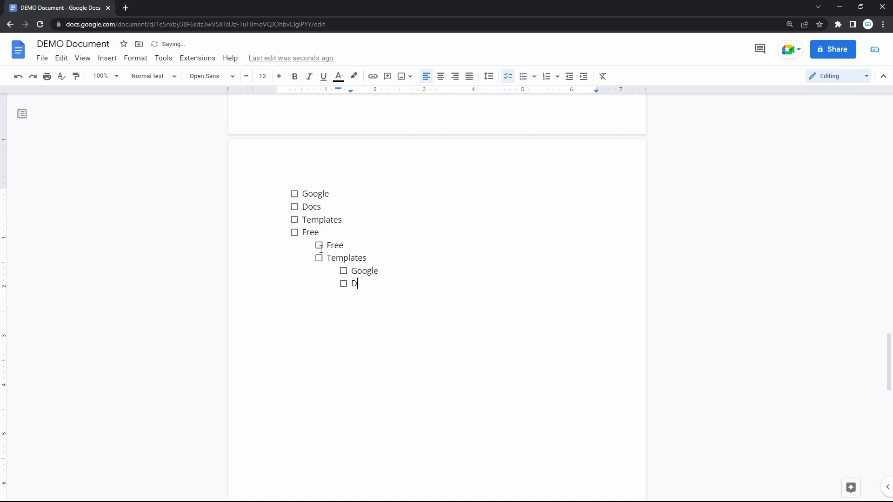
type("ocs")
- Outdent a new item back one level and type Google
key("Return")
key("shift+Tab")
key("shift+Tab")
type("Google")
- Select the Google, Docs, Templates and Free lines, convert them to a checklist, and add a blank line below
scroll(321, 249, "down", 8)
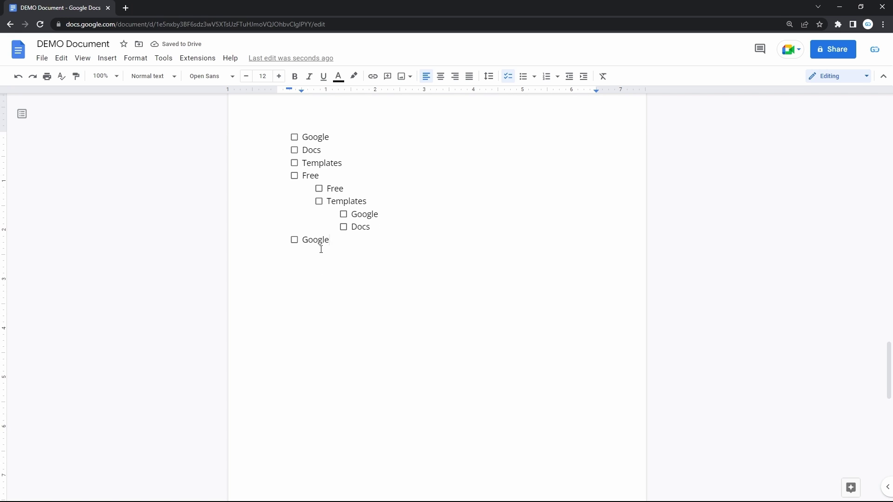
scroll(321, 249, "down", 2)
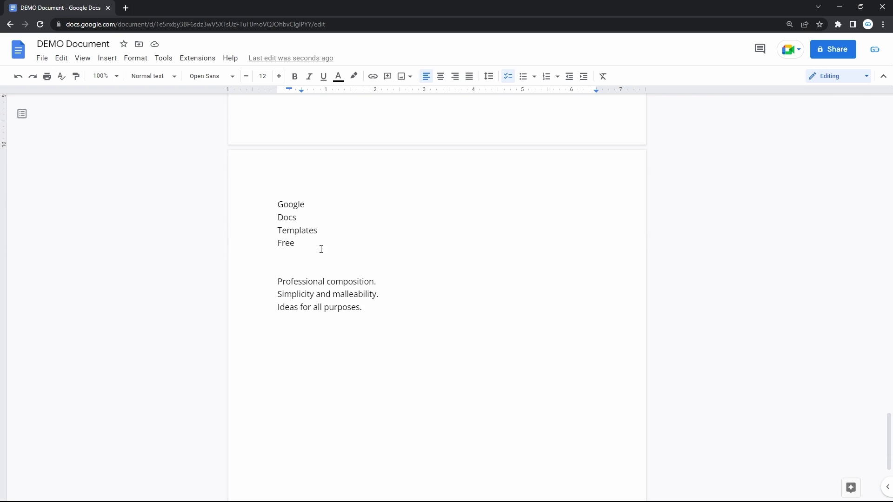
mouse_move(277, 203)
left_mouse_down()
mouse_move(295, 244)
mouse_move(284, 289)
mouse_move(358, 335)
left_mouse_up()
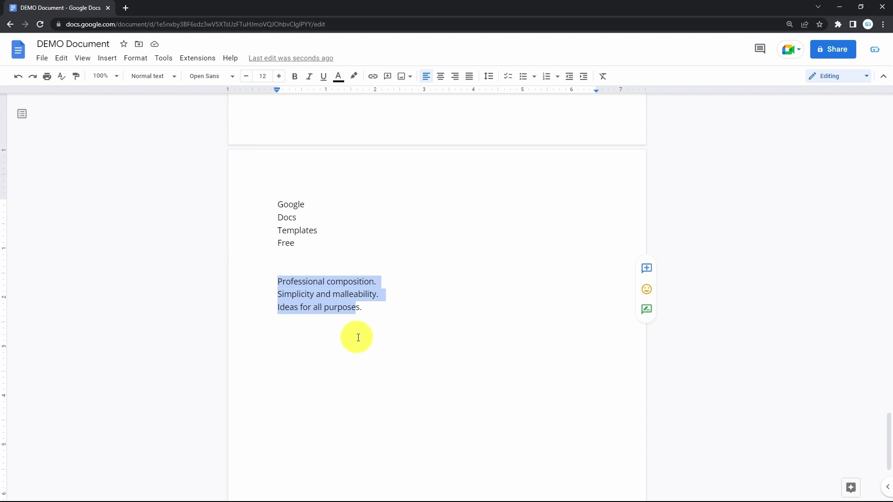
left_click(349, 293)
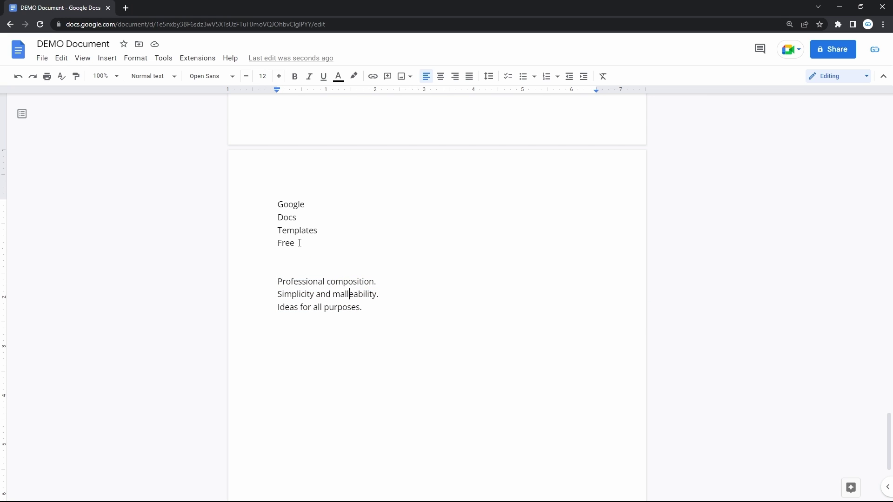
left_click_drag(299, 243, 277, 204)
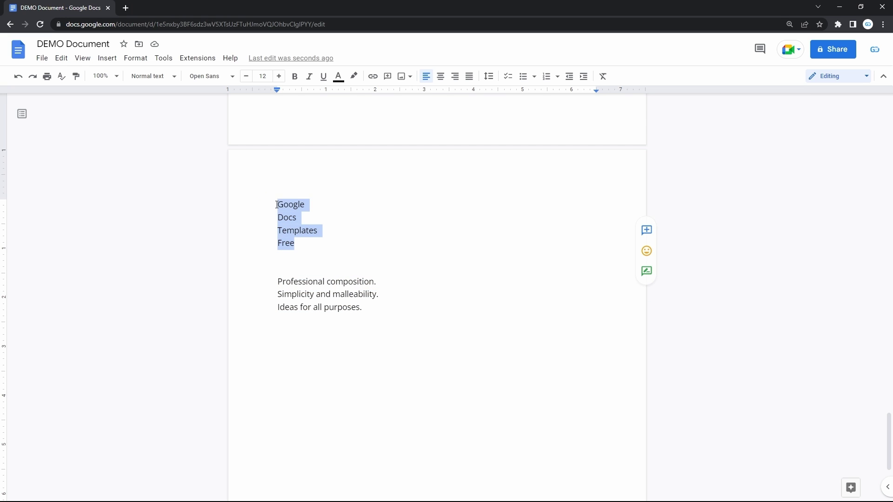
left_click(139, 60)
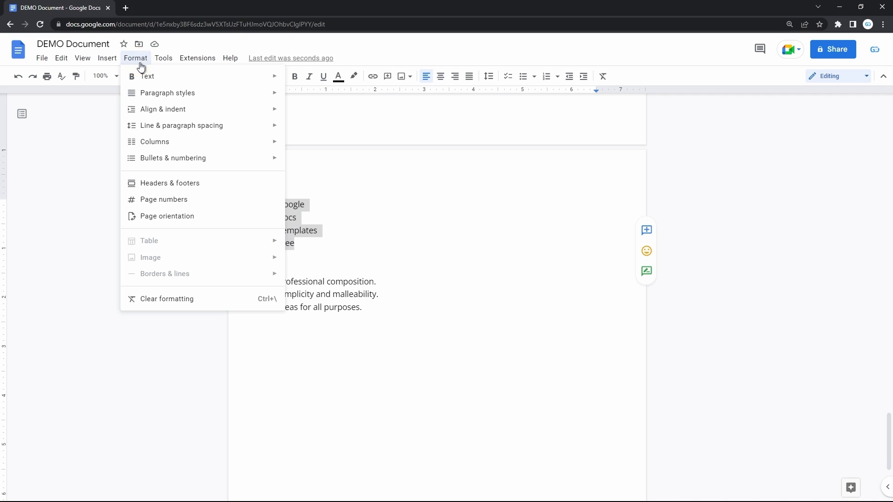
mouse_move(213, 163)
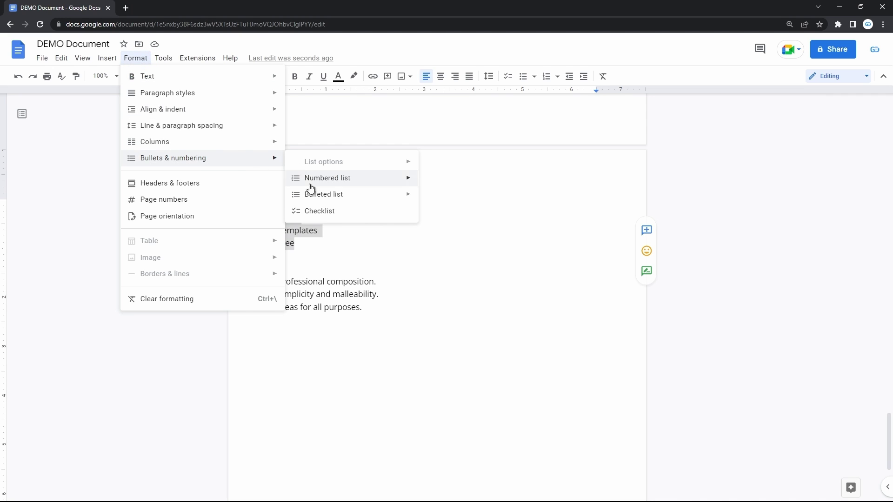
left_click(320, 211)
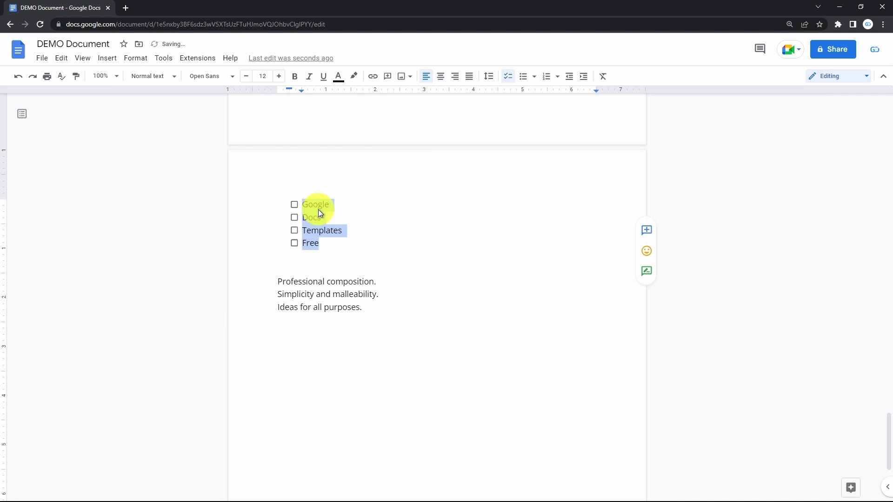
left_click(332, 241)
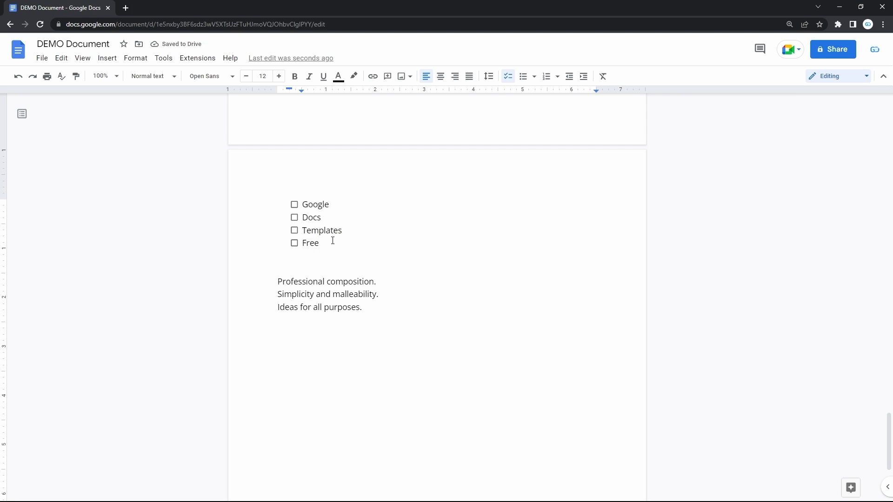
key("Return")
key("Return")
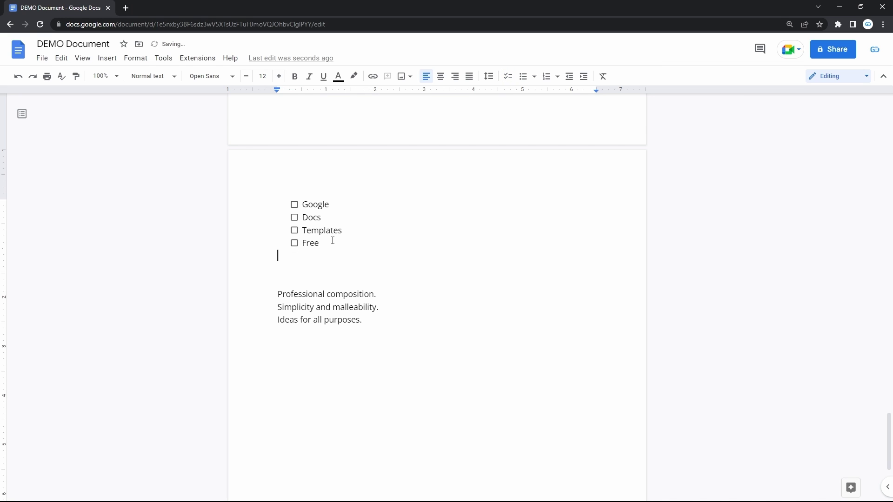
- Color the word Google dark grey and tick its checkbox
double_click(326, 204)
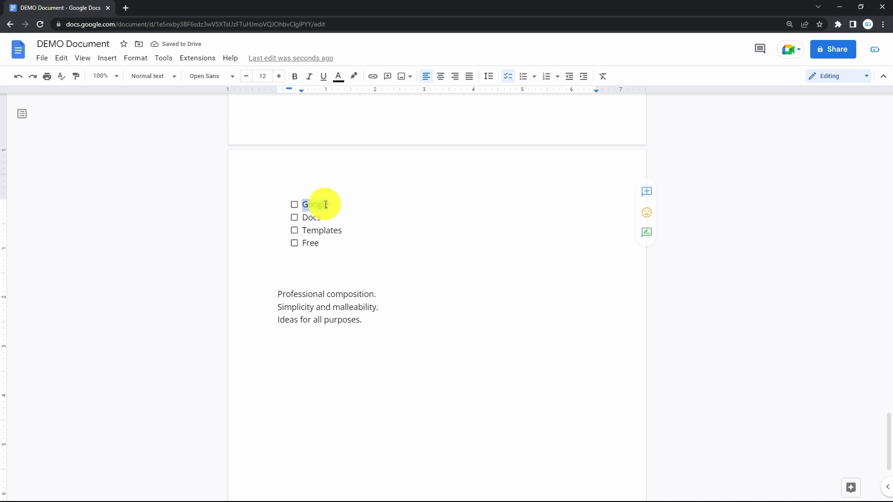
left_click(345, 80)
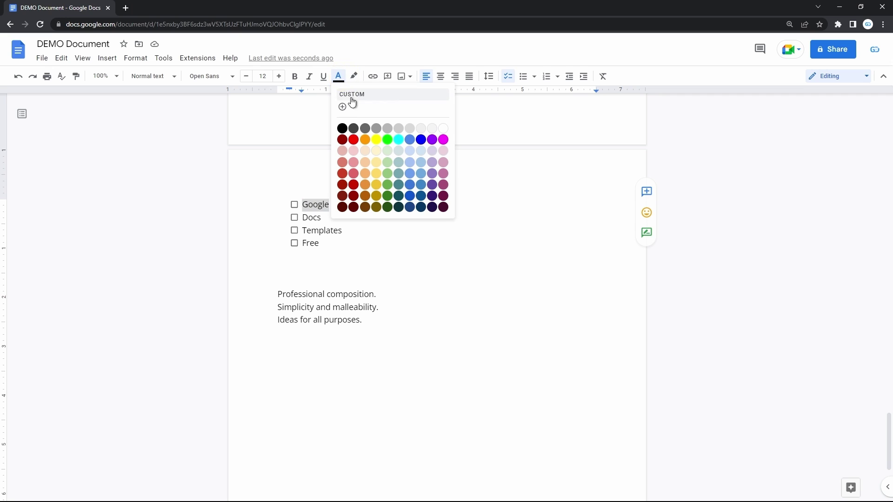
left_click(355, 129)
left_click(294, 205)
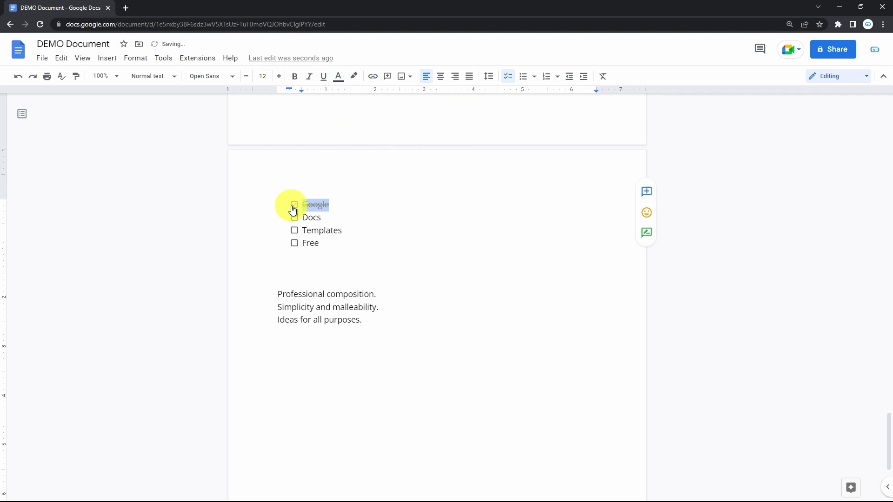
- Highlight the word Docs in red
double_click(308, 218)
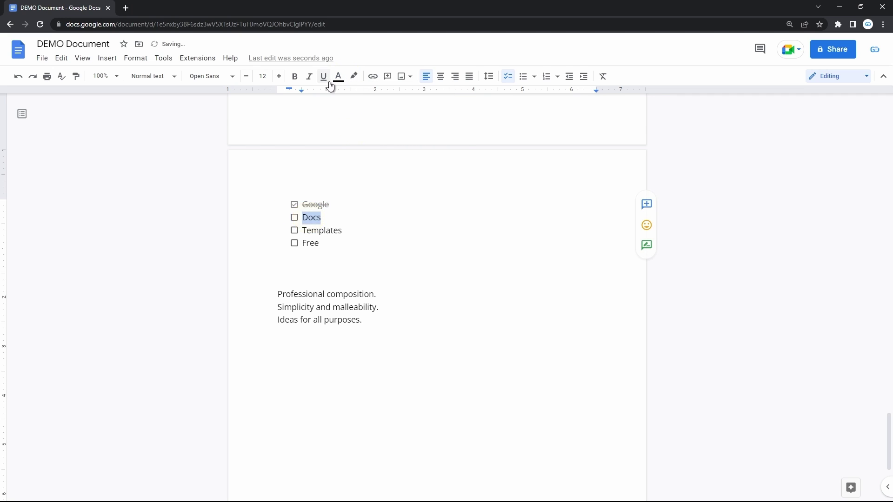
left_click(354, 77)
left_click(369, 140)
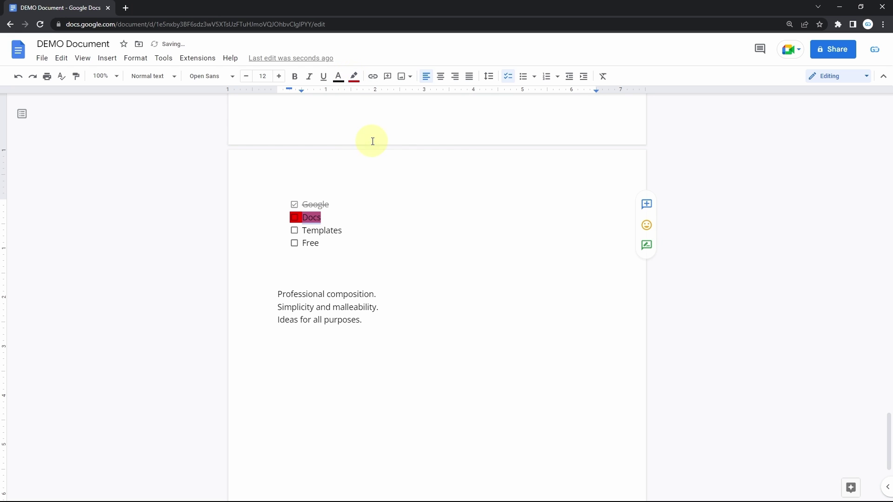
left_click(311, 234)
- Tick off the Docs item, then go to the Lorem ipsum page for a watermark
left_click(295, 217)
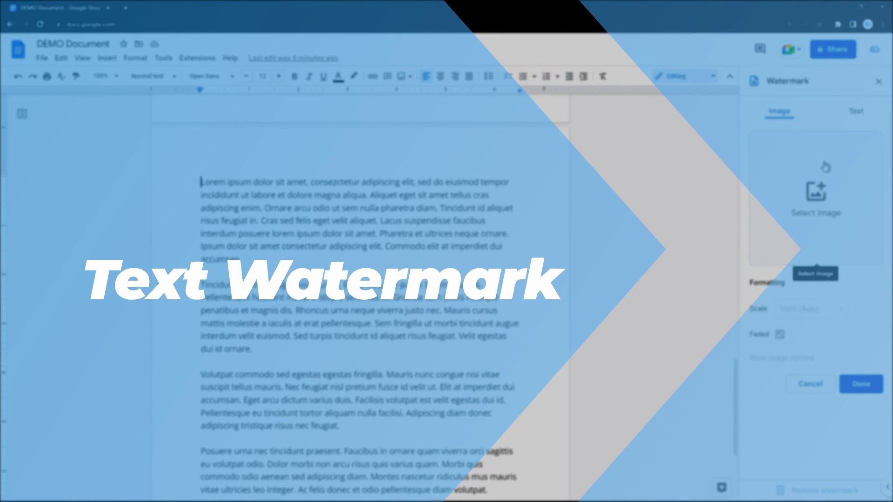
left_click(855, 113)
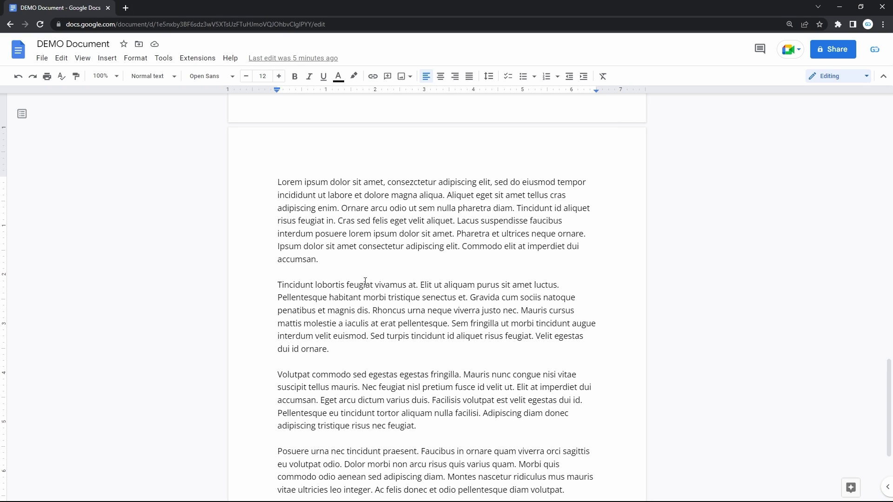
left_click(110, 60)
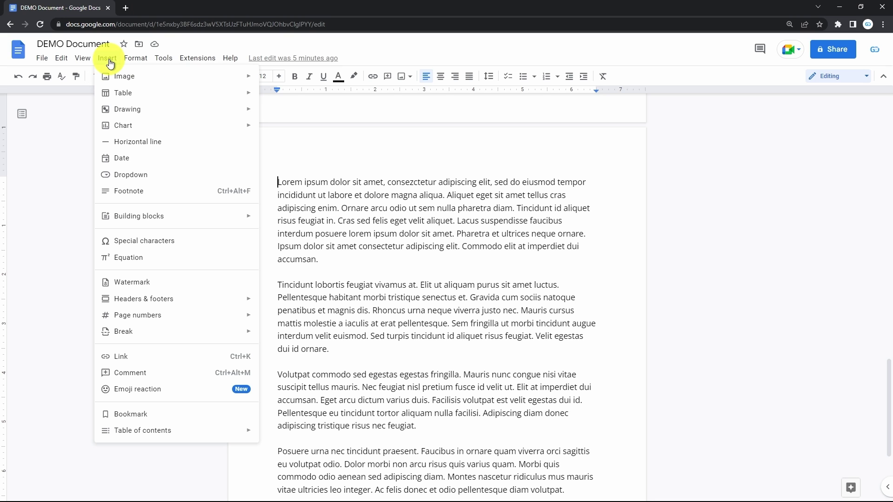
- Insert a text watermark reading 'TheGooDocs'
left_click(168, 287)
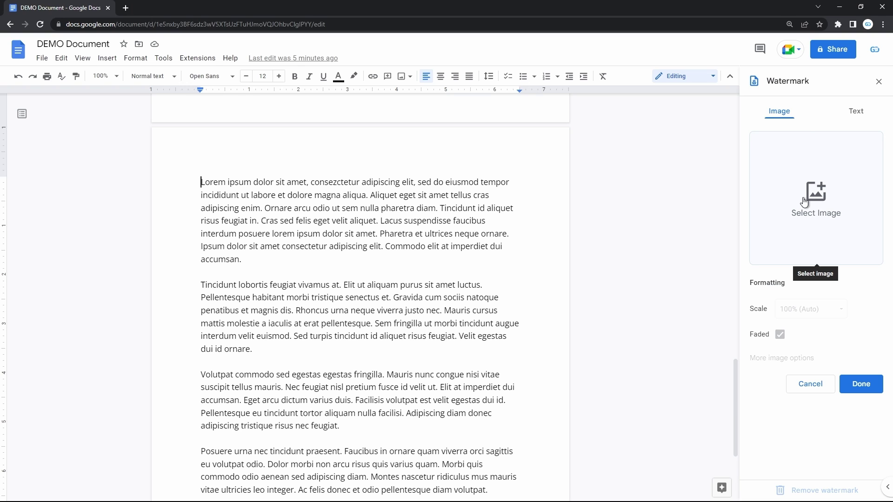
left_click(853, 114)
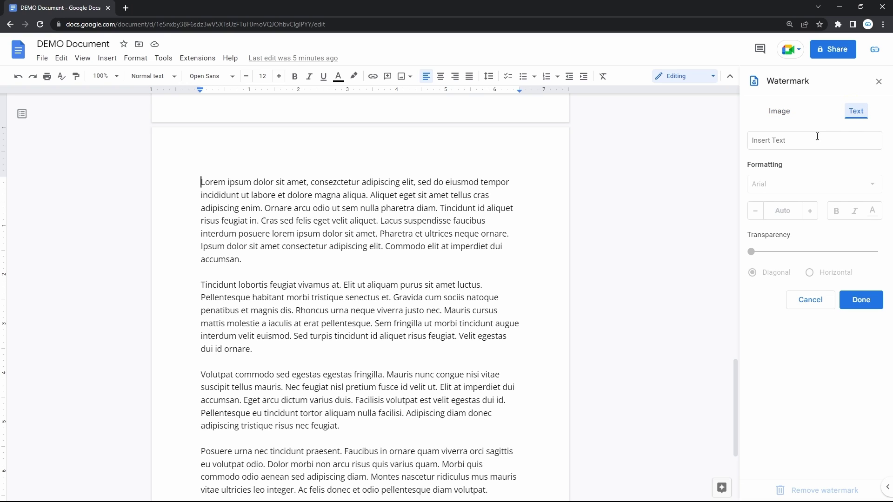
left_click(813, 140)
type("Th")
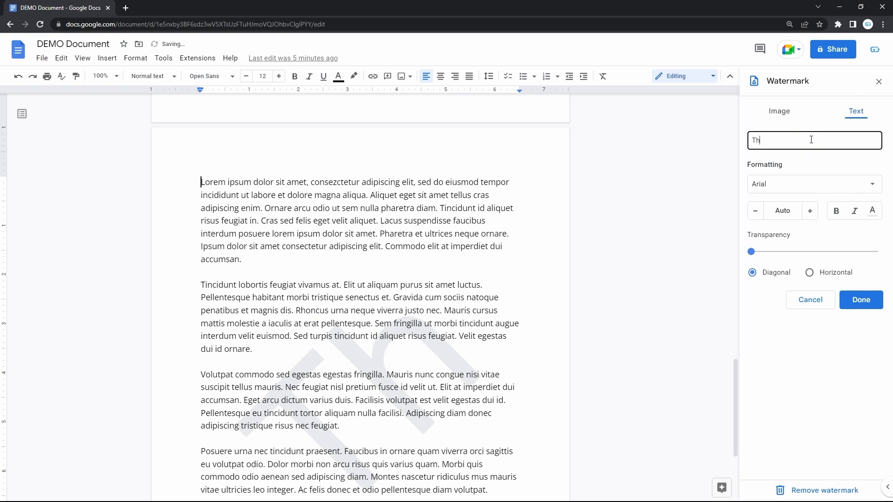
type("eGooDocs")
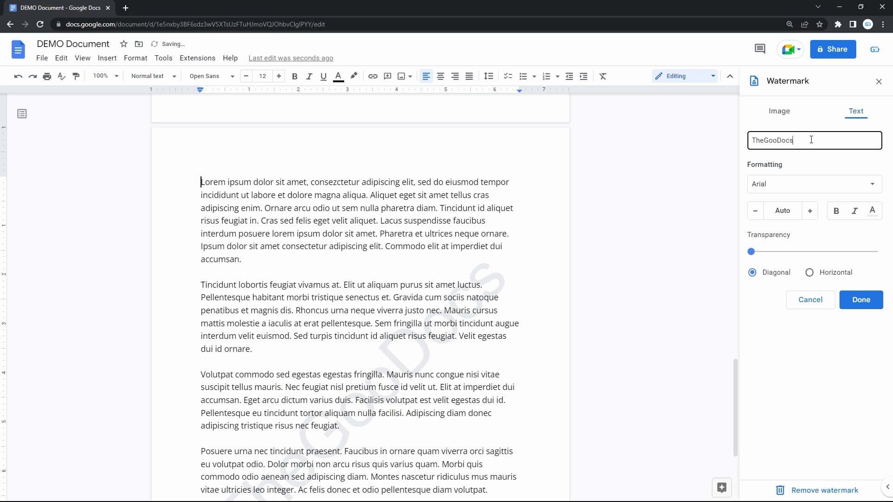
scroll(624, 275, "down", 2)
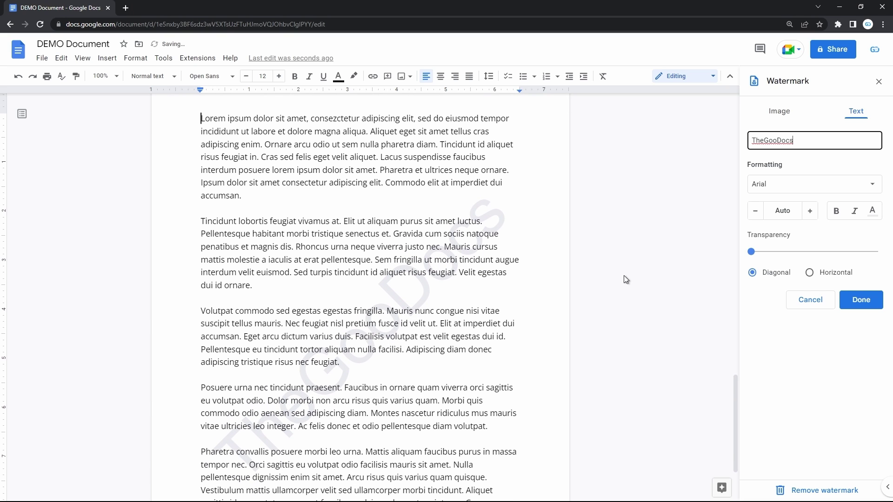
- Set the watermark font to Impact, size 111, bold and italic
left_click(773, 193)
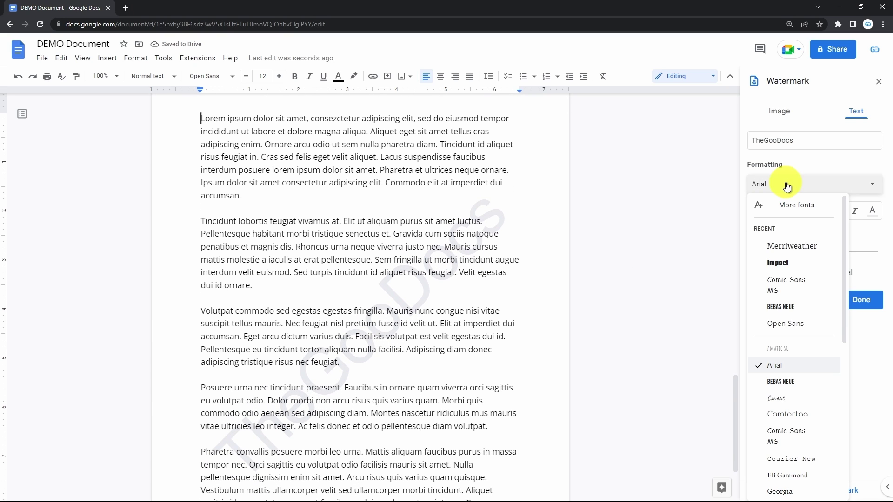
left_click(781, 261)
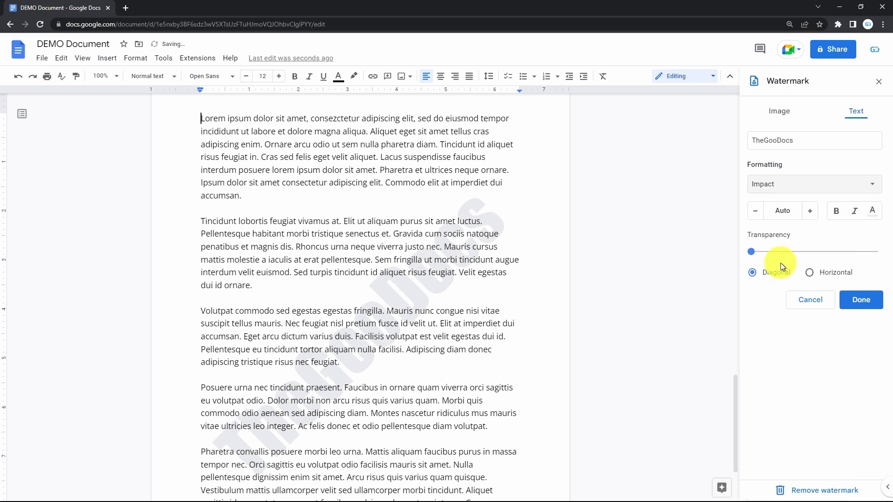
left_click(815, 212)
left_click(815, 213)
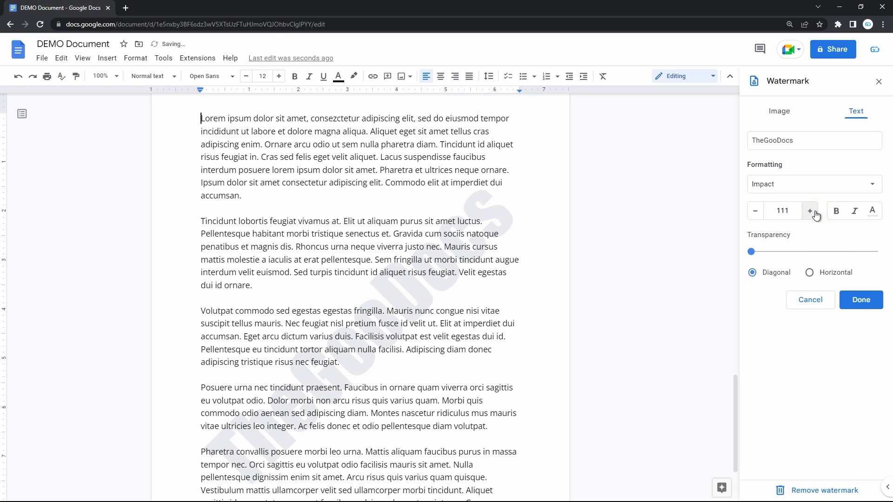
left_click(833, 212)
left_click(854, 212)
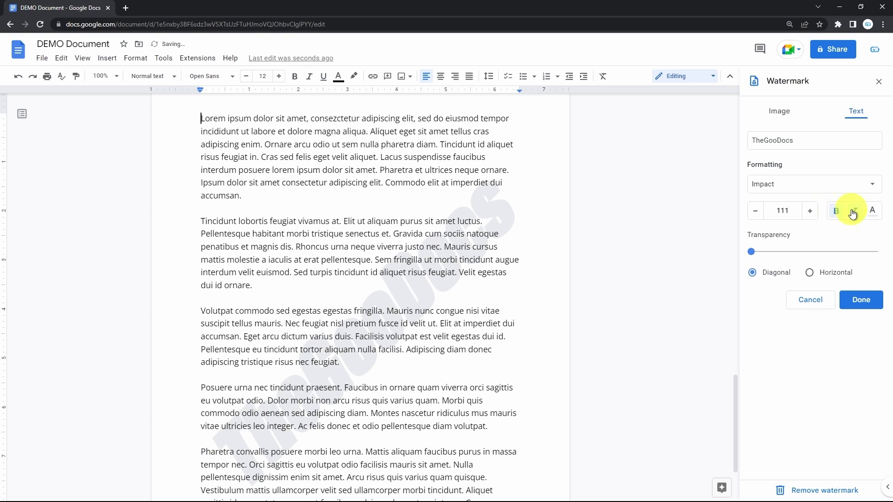
- Make the watermark cyan and much more transparent, keeping it diagonal
left_click(872, 213)
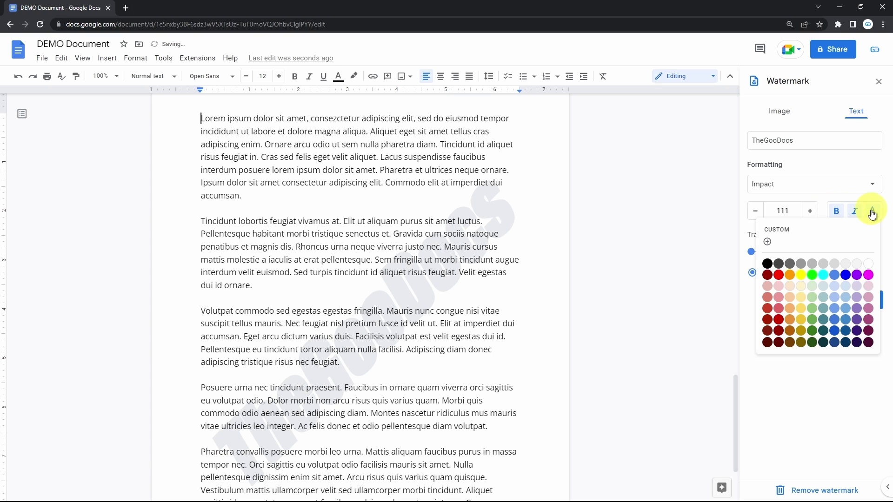
left_click(824, 273)
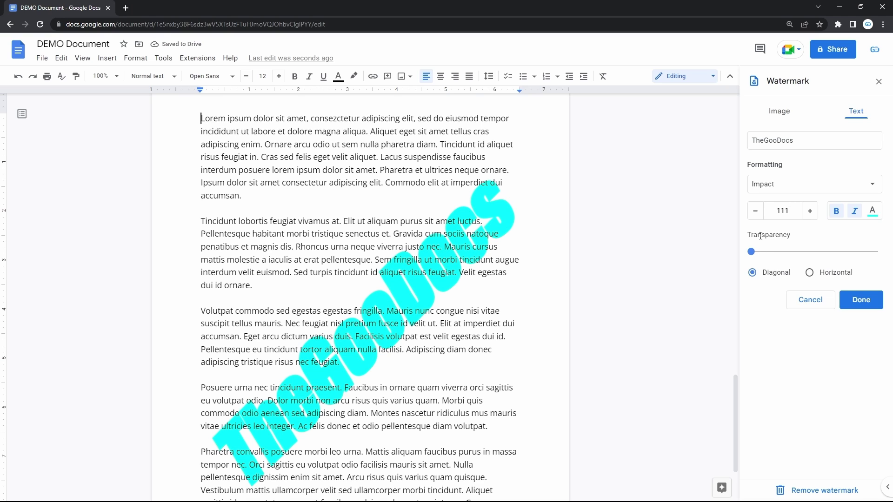
left_click_drag(752, 251, 853, 255)
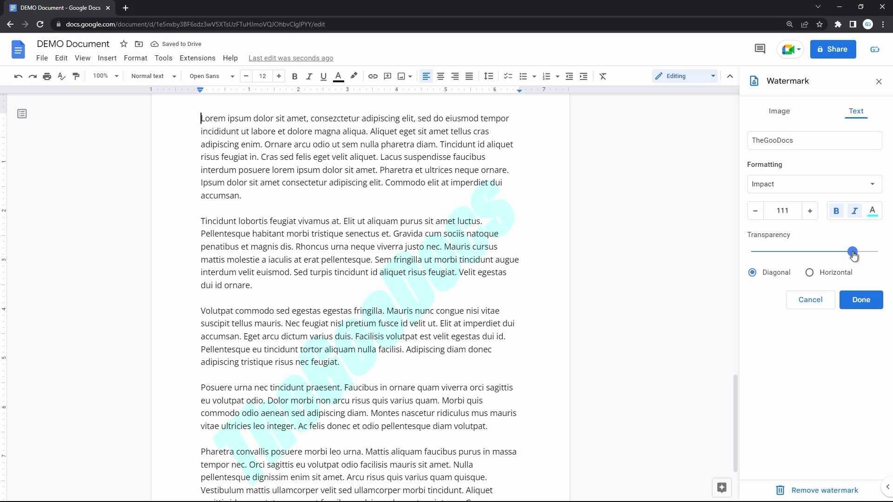
left_click(809, 273)
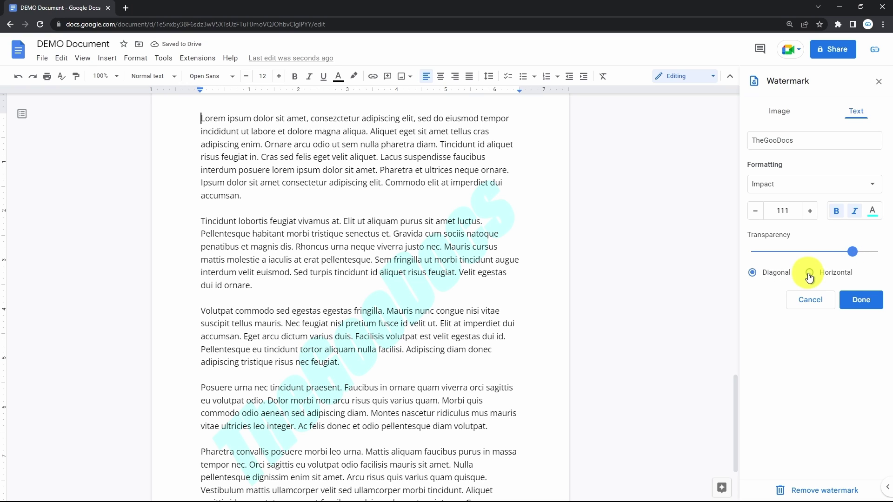
left_click(753, 274)
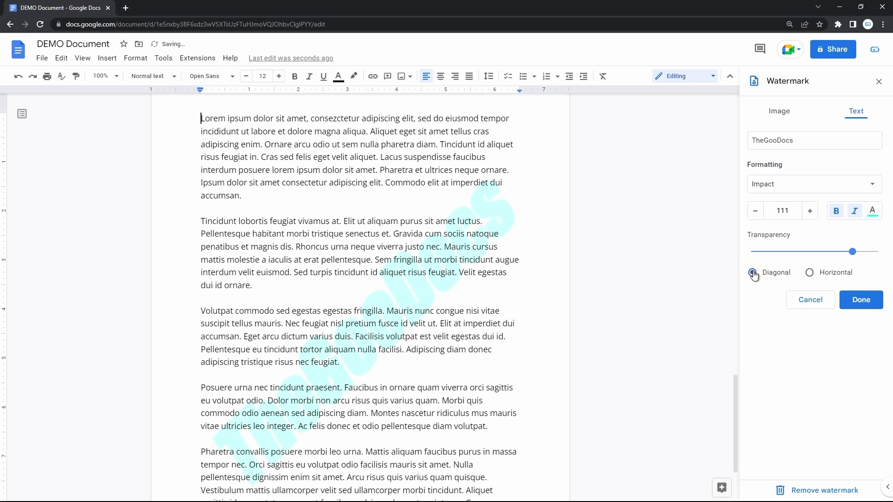
- Scroll through to check the watermark, close the Watermark panel, and return to the top
scroll(512, 254, "up", 8)
scroll(512, 255, "up", 15)
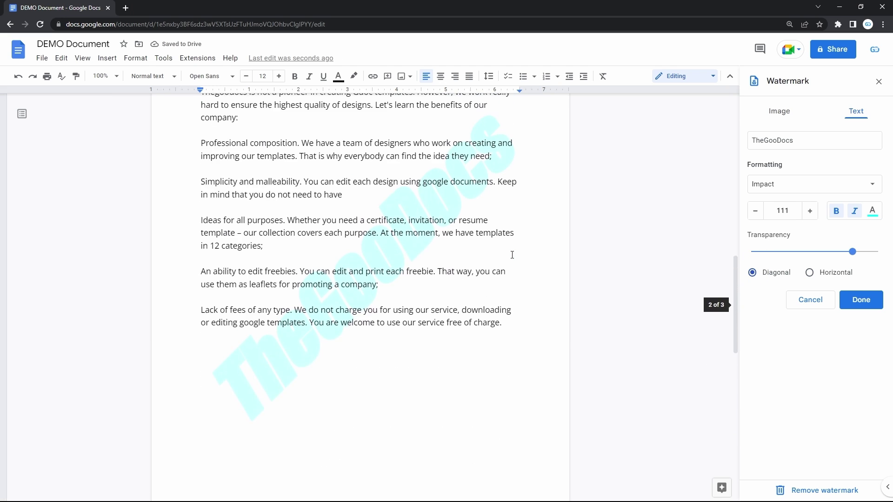
scroll(512, 254, "down", 20)
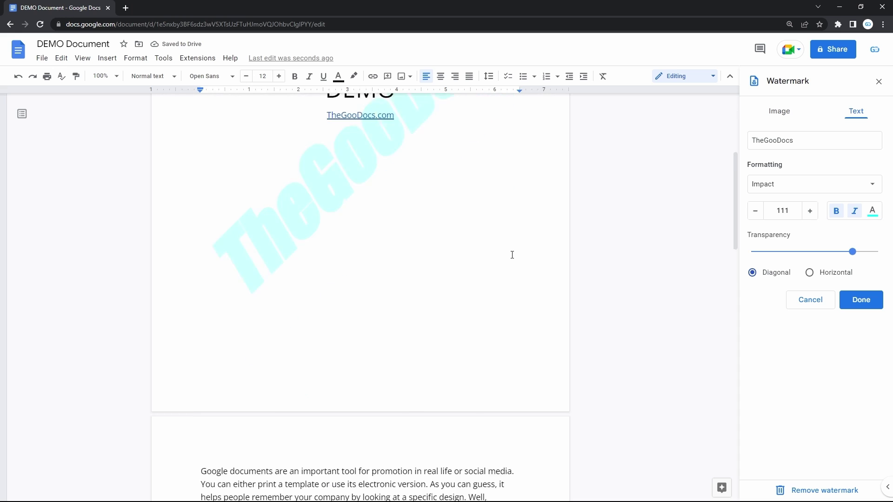
scroll(512, 254, "down", 6)
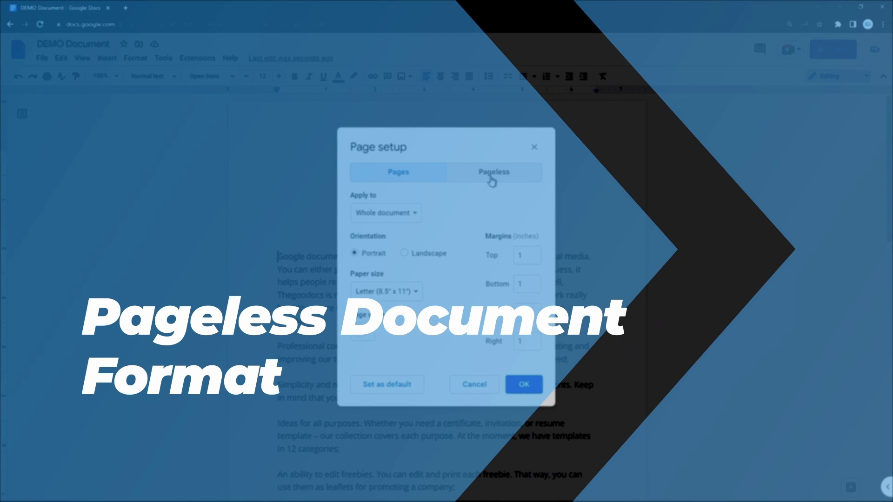
left_click(492, 180)
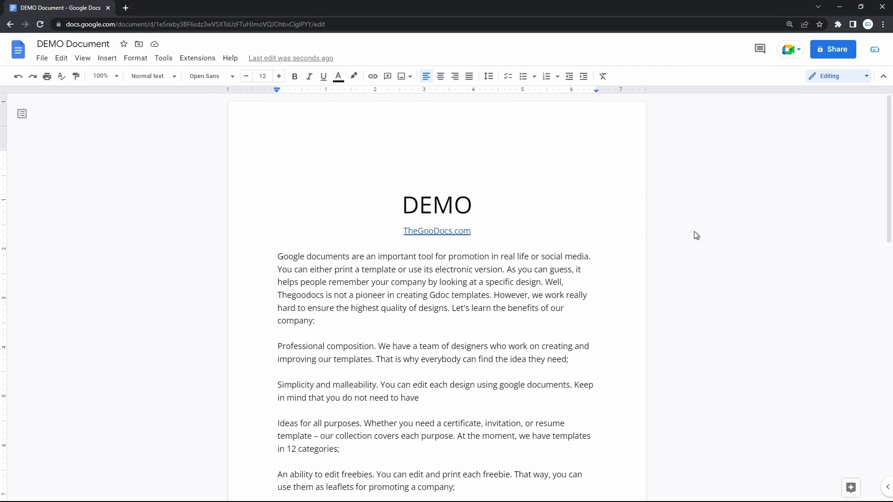
scroll(526, 316, "down", 5)
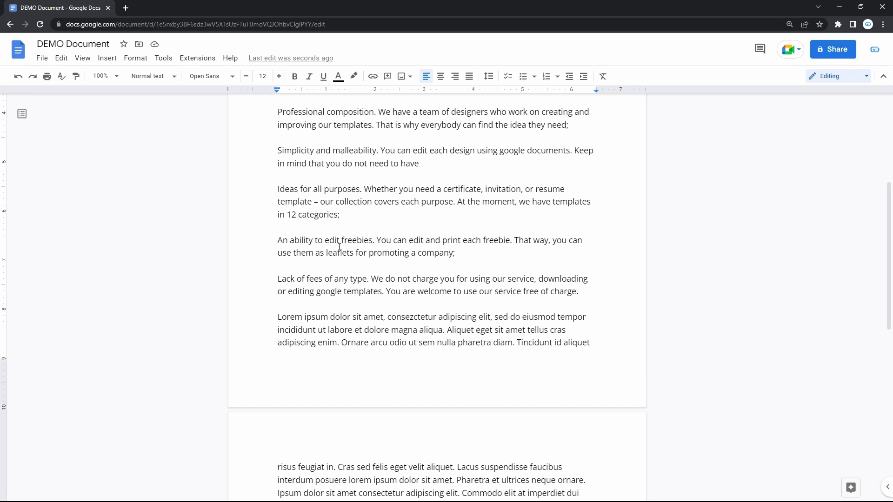
scroll(339, 247, "up", 5)
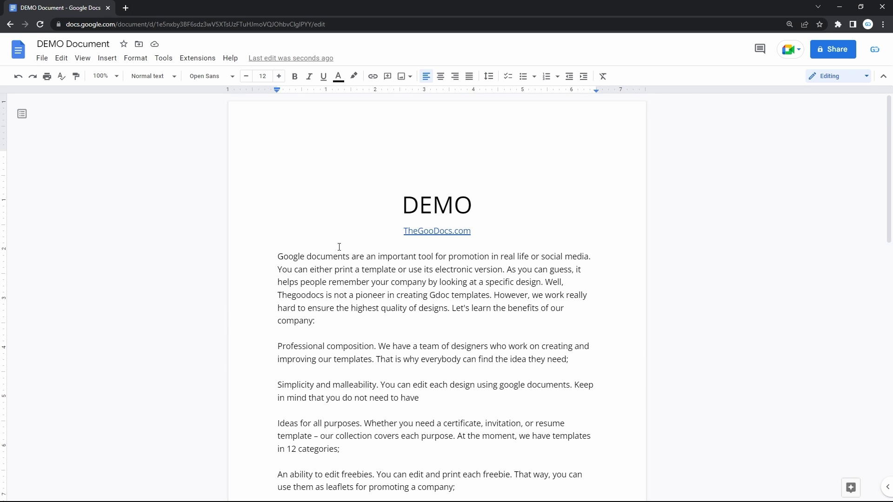
- Set Page setup to Pageless, keeping the white background color
left_click(43, 58)
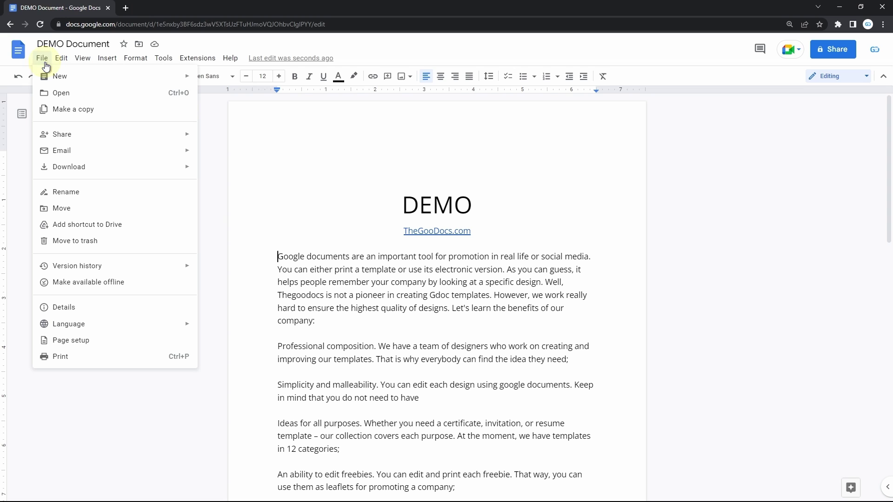
left_click(116, 342)
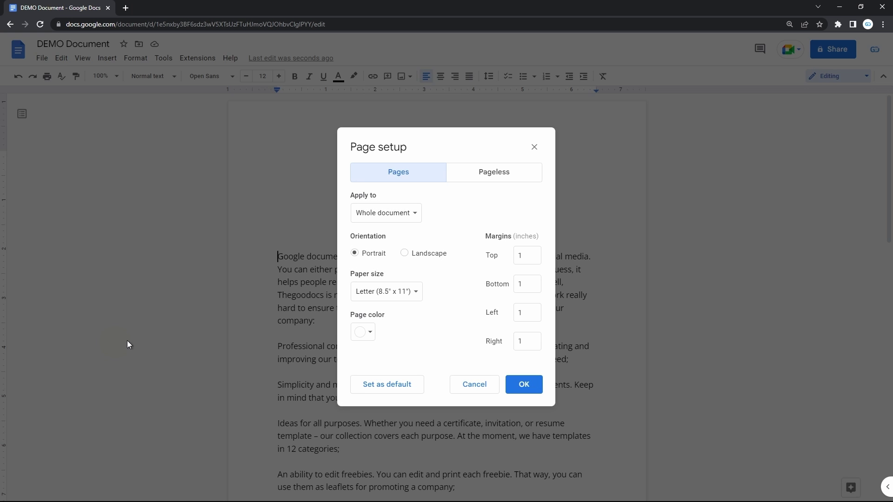
left_click(491, 180)
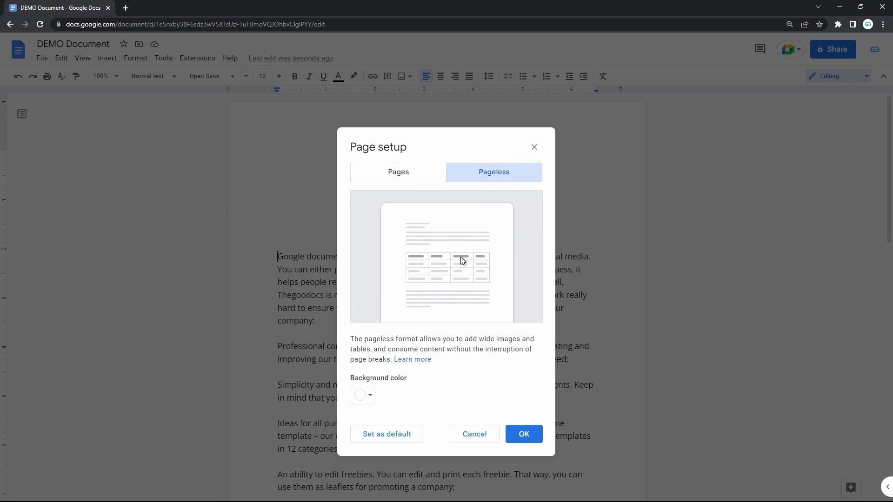
left_click(372, 395)
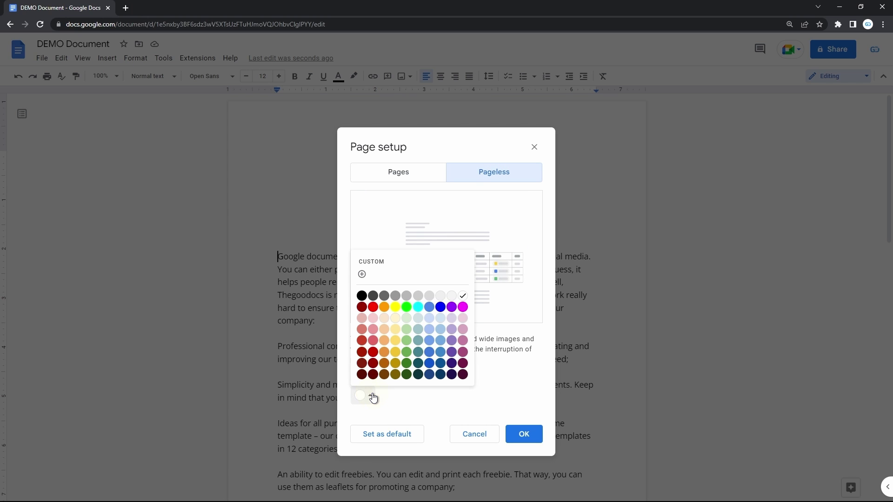
left_click(373, 397)
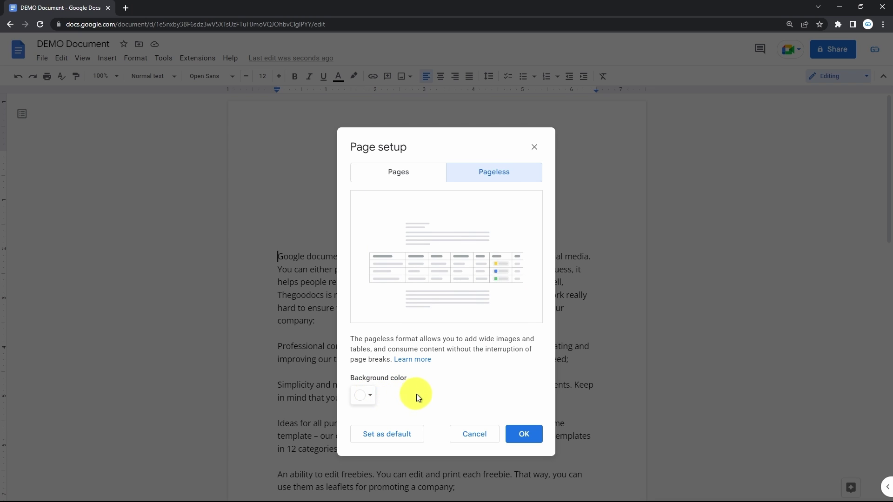
left_click(523, 433)
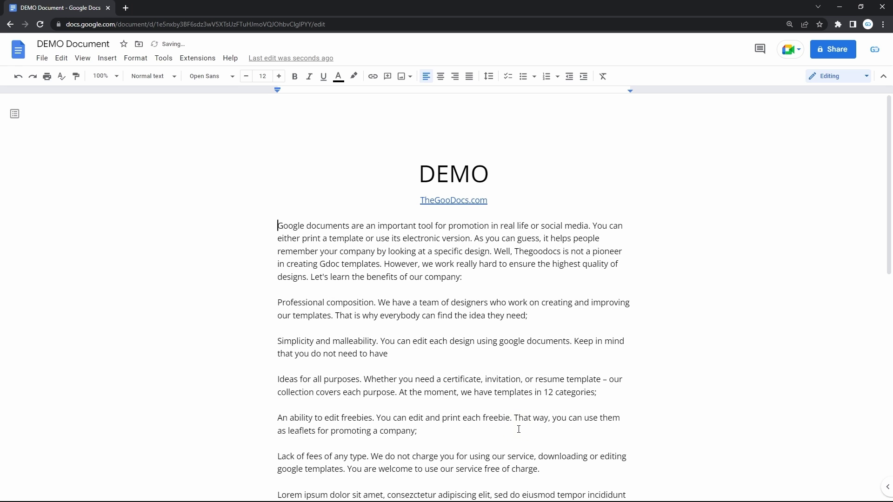
- Change the pageless DEMO Document's text width to Medium via View > Text width
scroll(519, 429, "down", 10)
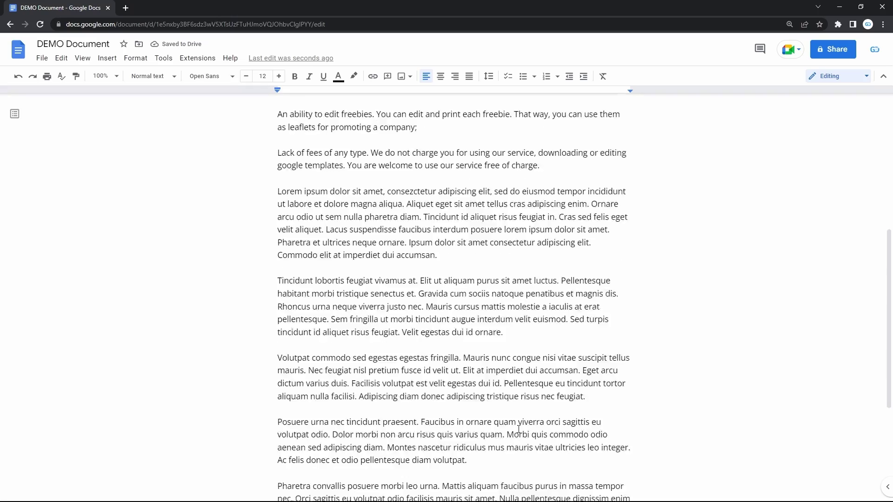
scroll(519, 429, "up", 7)
scroll(519, 429, "up", 3)
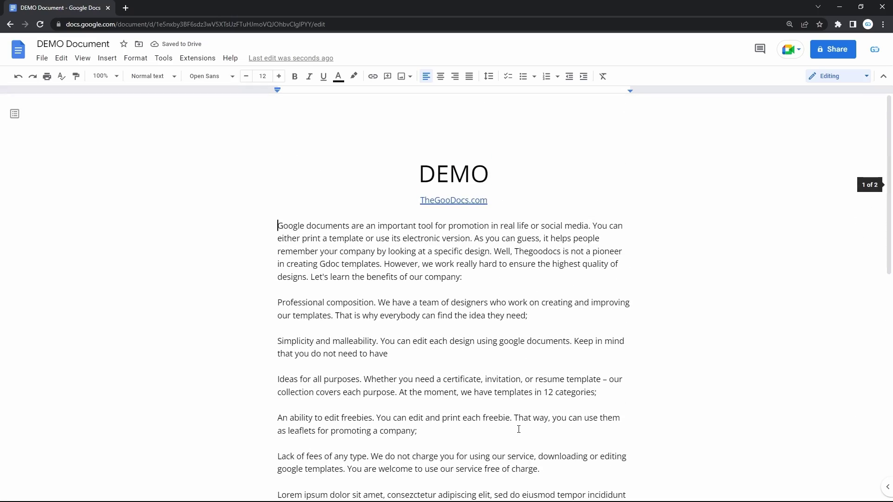
scroll(518, 428, "down", 10)
scroll(518, 428, "up", 10)
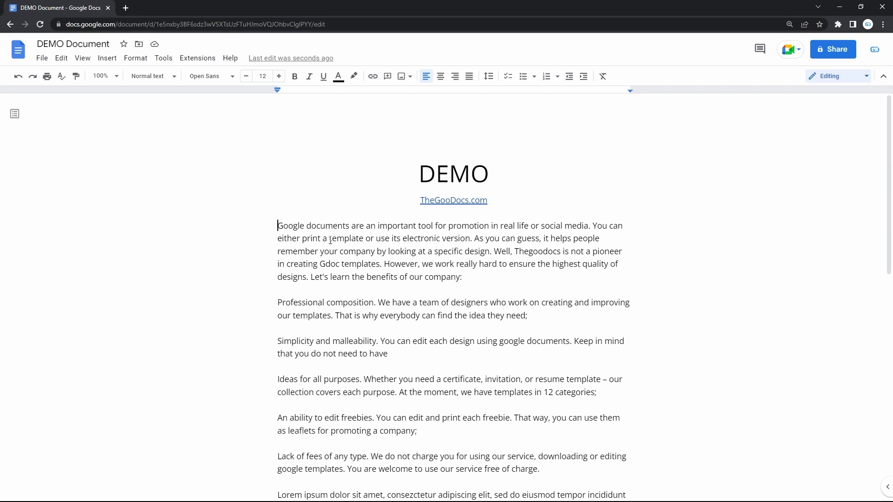
left_click(82, 58)
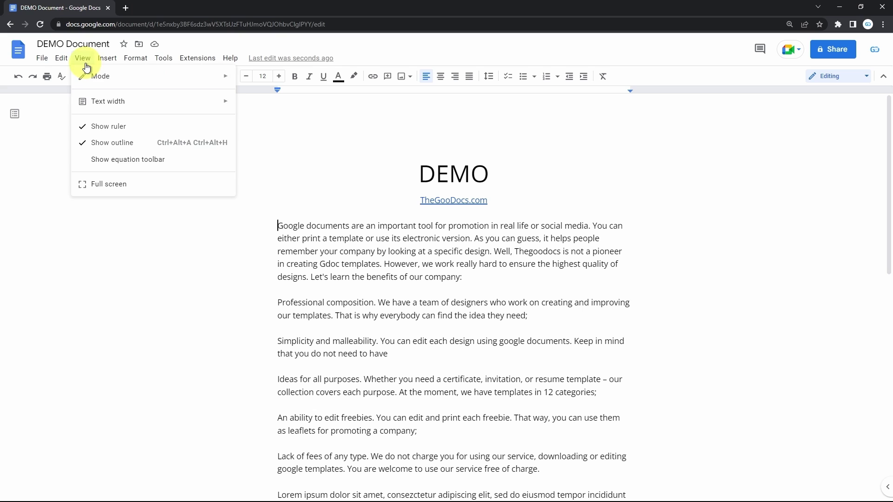
mouse_move(143, 109)
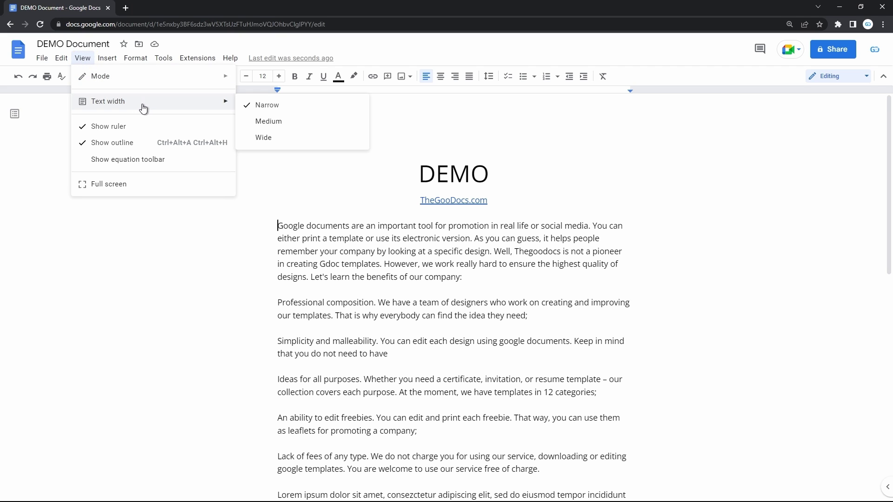
left_click(271, 121)
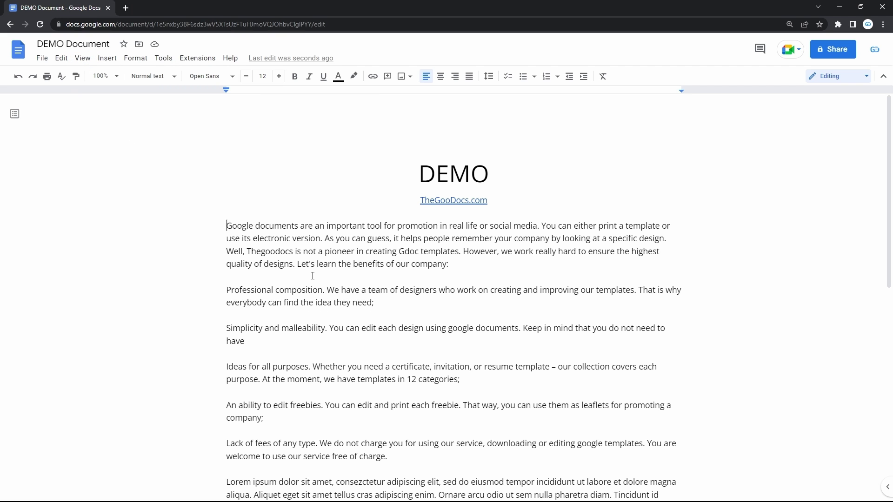
scroll(312, 276, "down", 10)
scroll(313, 276, "up", 10)
left_click(108, 58)
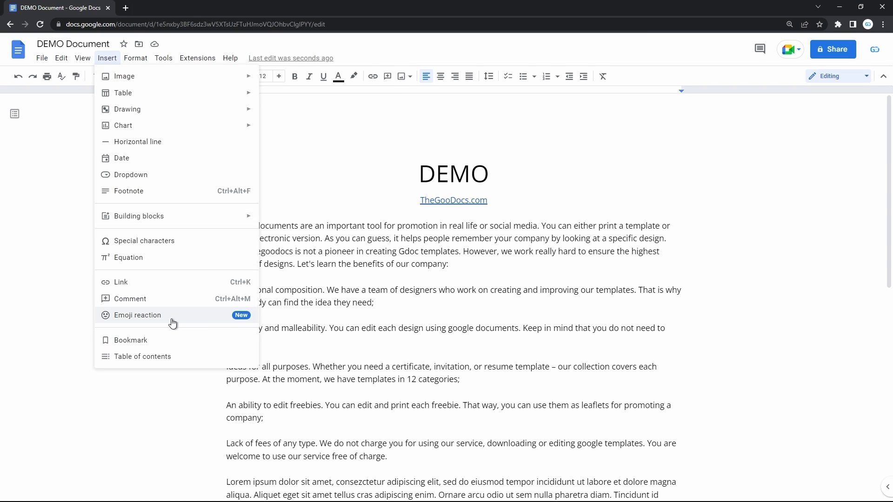
left_click(109, 62)
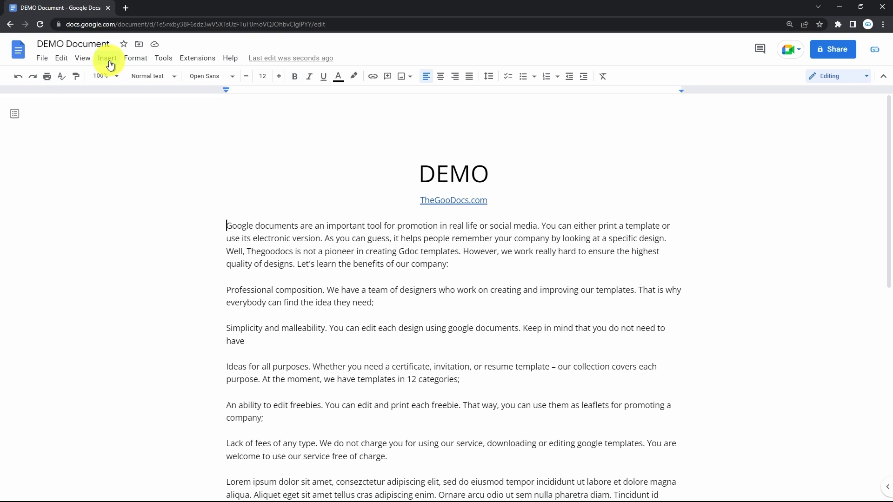
left_click(109, 62)
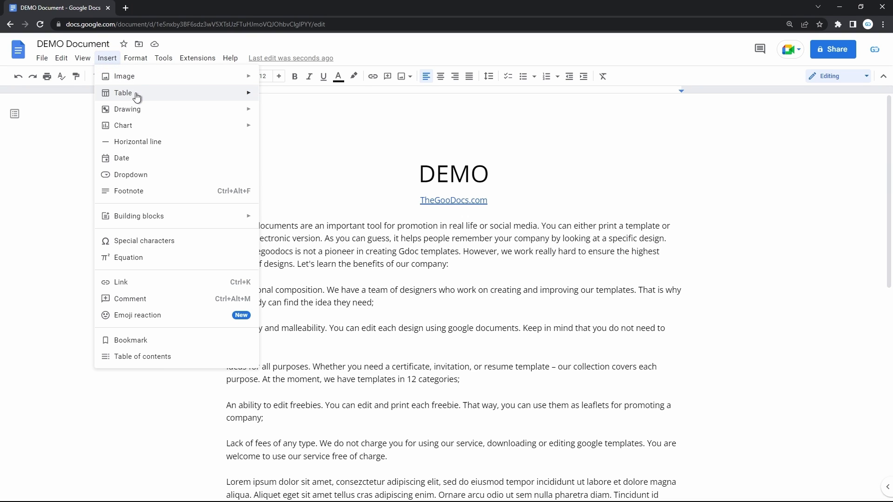
mouse_move(136, 96)
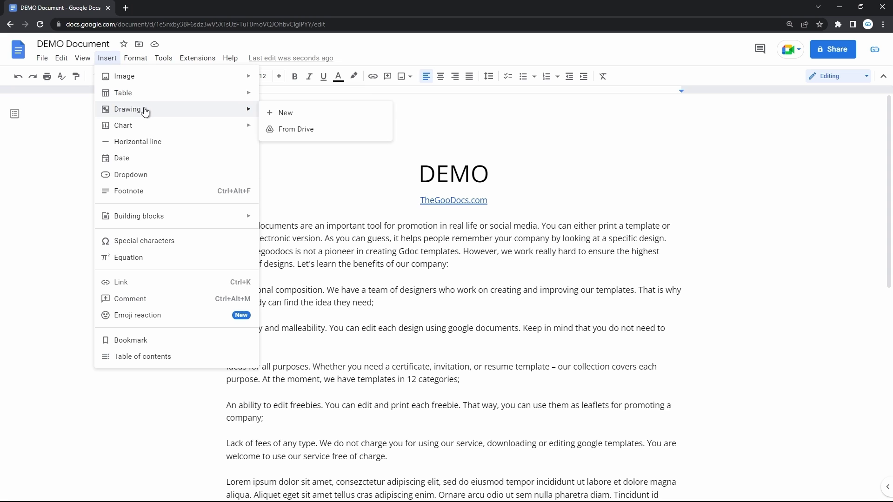
mouse_move(151, 127)
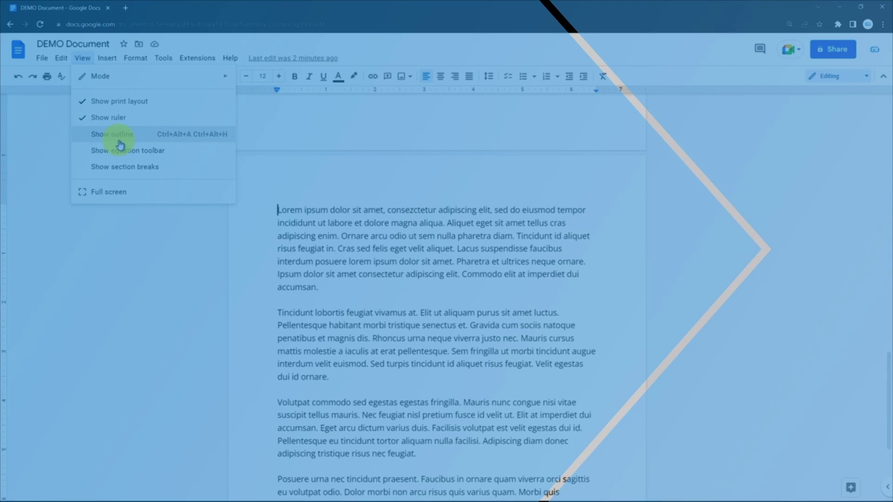
left_click(119, 140)
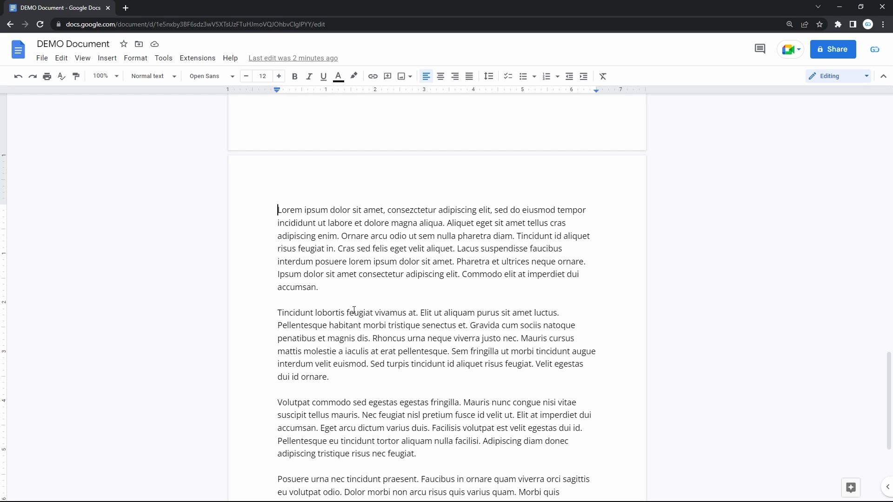
- Show the document outline and paste a prepared summary into its Summary field
left_click(83, 58)
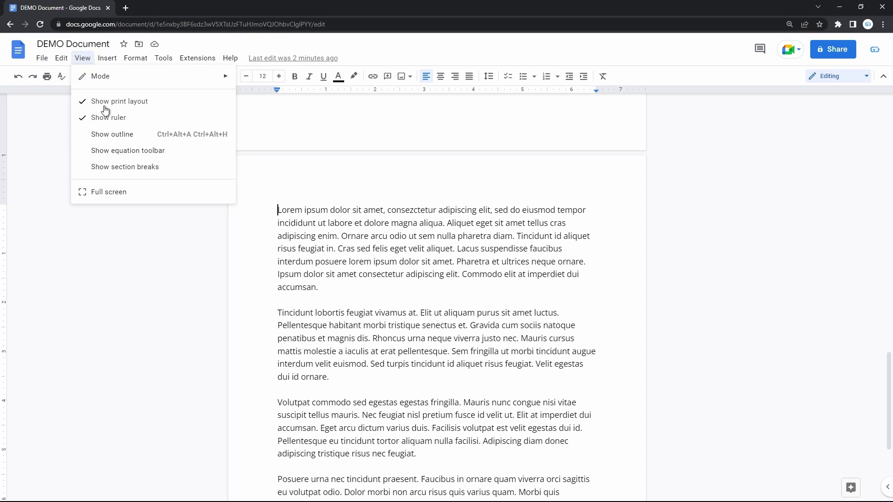
left_click(120, 140)
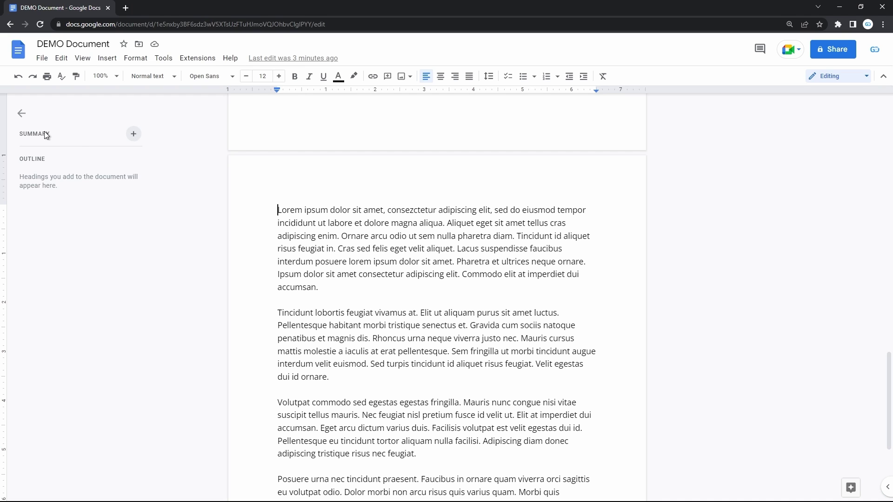
left_click(133, 136)
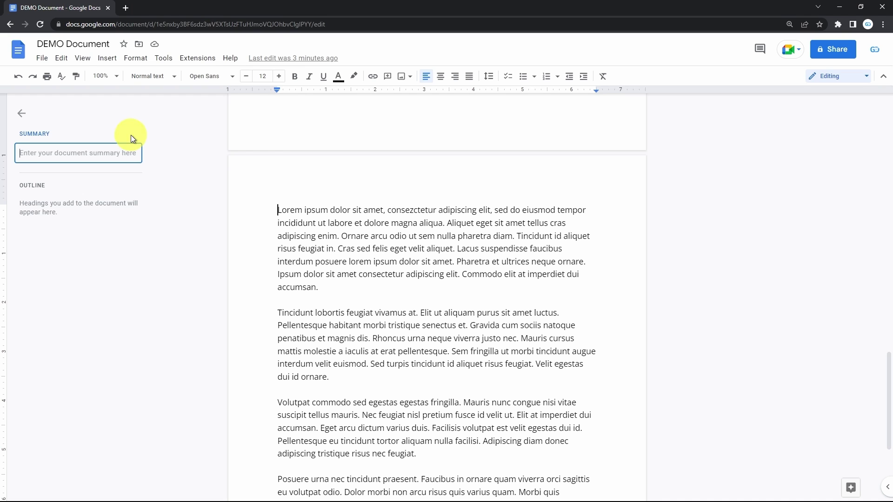
type("TheGooDocs.com presents \"Google Docs Most Important Updates Over 4 Past Months\" on the YouTube, script")
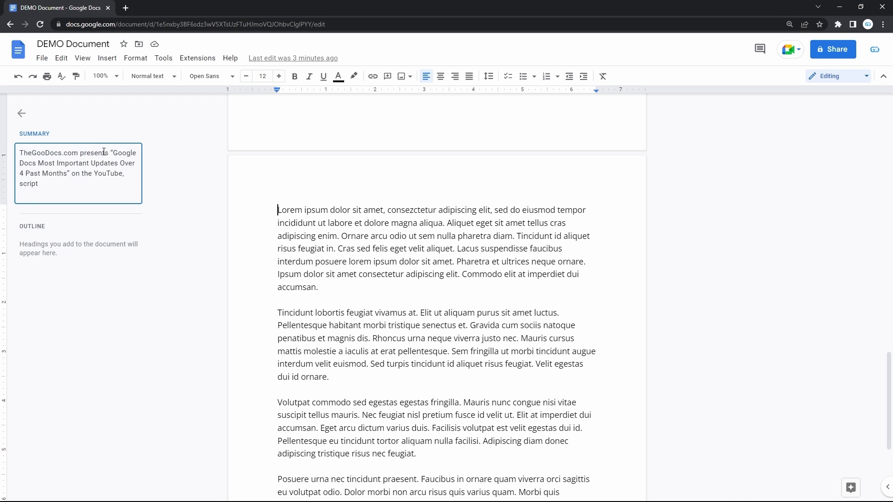
key("Return")
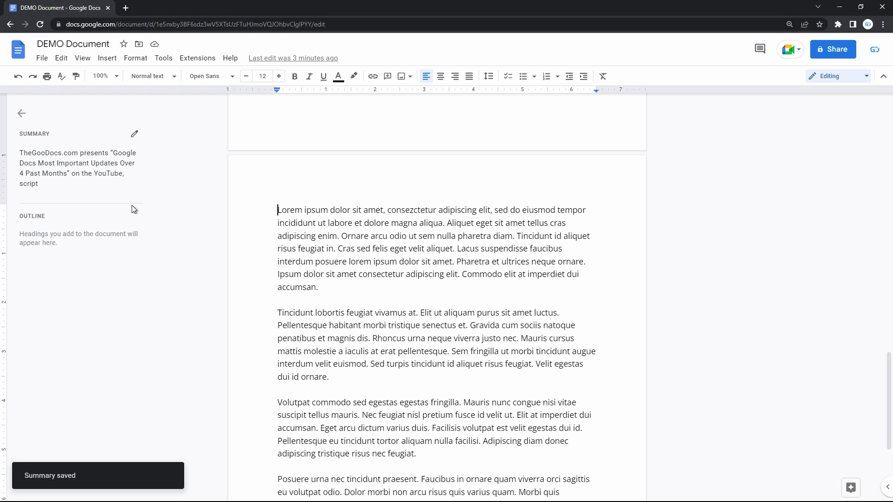
- Erase all of the summary text and save the summary empty
left_click(134, 134)
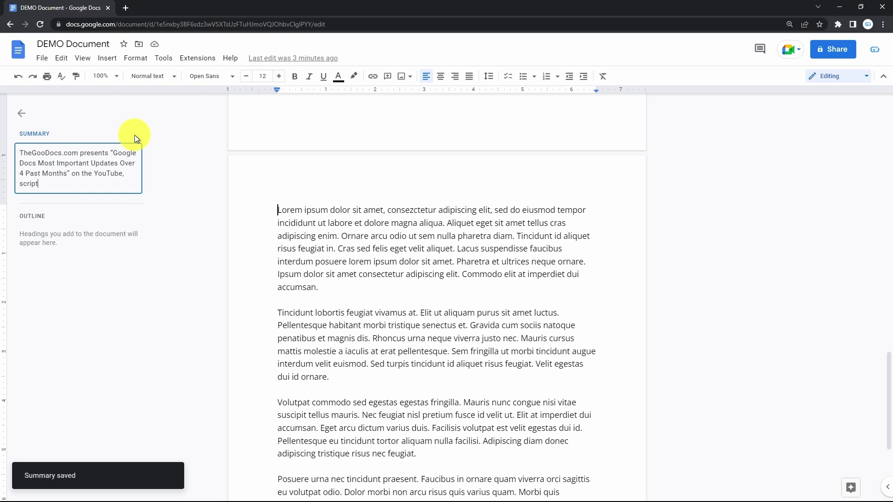
triple_click(94, 184)
key("BackSpace")
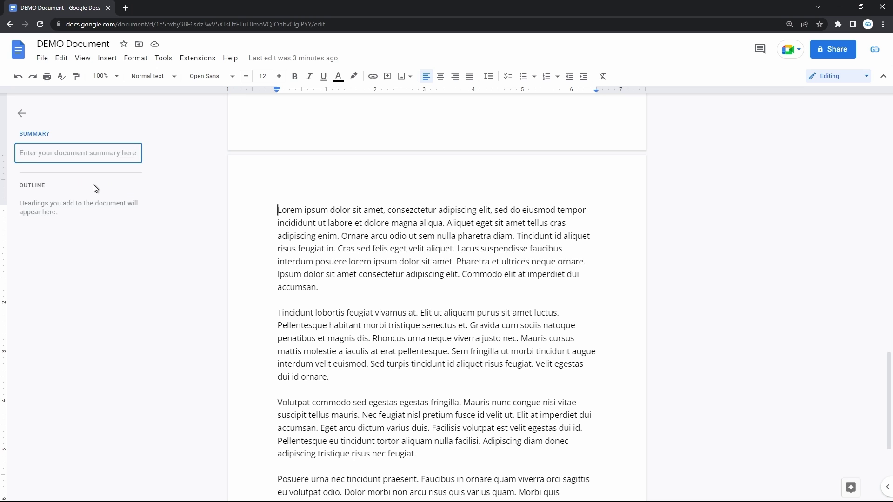
left_click(93, 188)
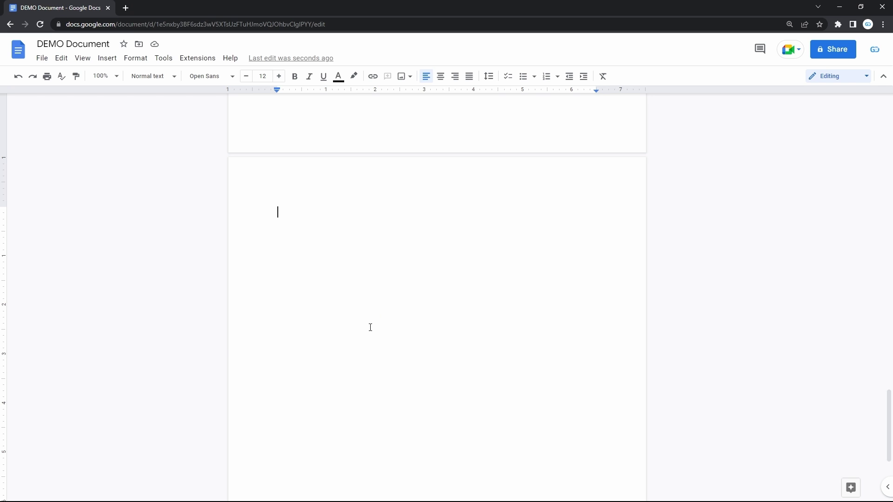
- Insert an empty 5 x 4 table and start a new line below it
left_click(114, 61)
mouse_move(134, 96)
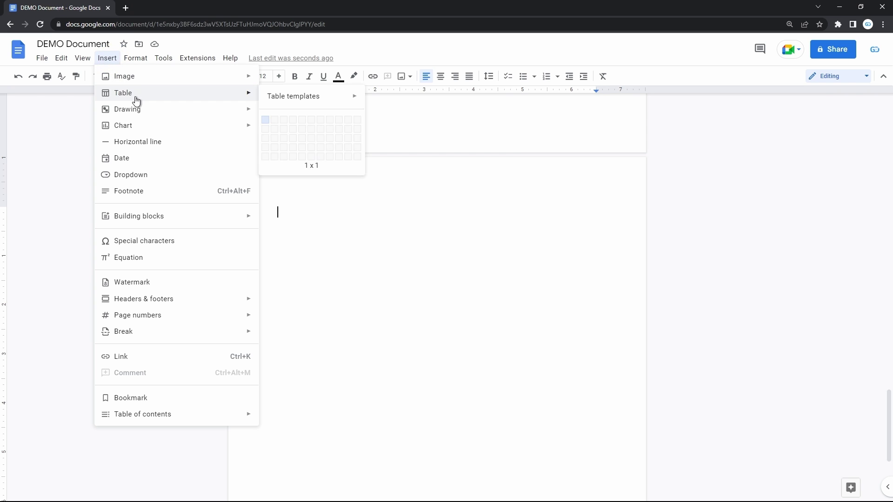
left_click(304, 147)
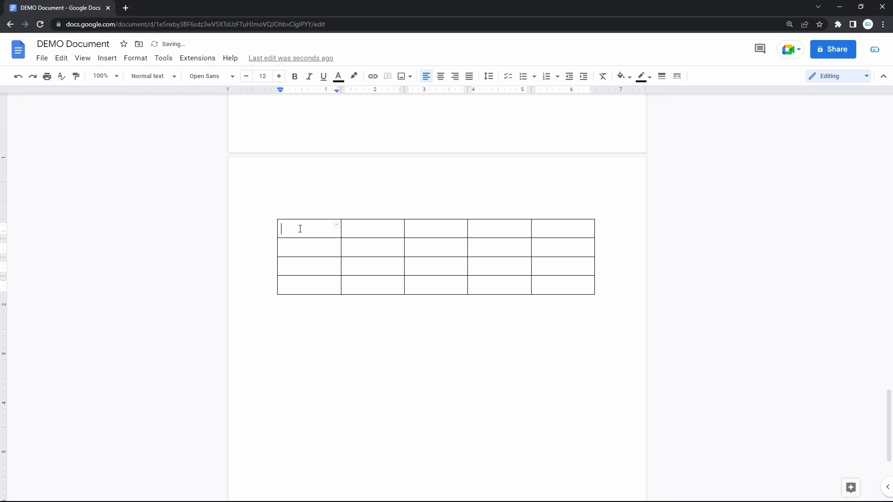
left_click_drag(300, 229, 550, 289)
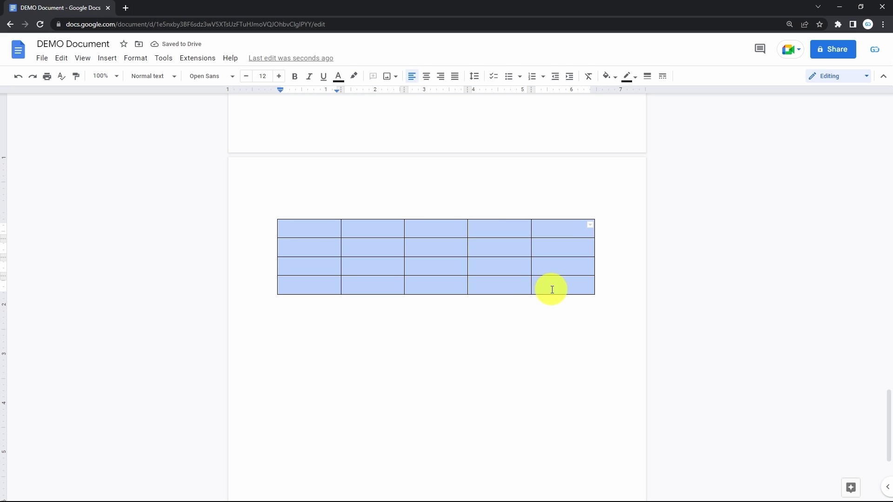
left_click(526, 333)
key("Return")
- Insert the Product roadmap table template from Insert > Table > Table templates
scroll(525, 336, "down", 2)
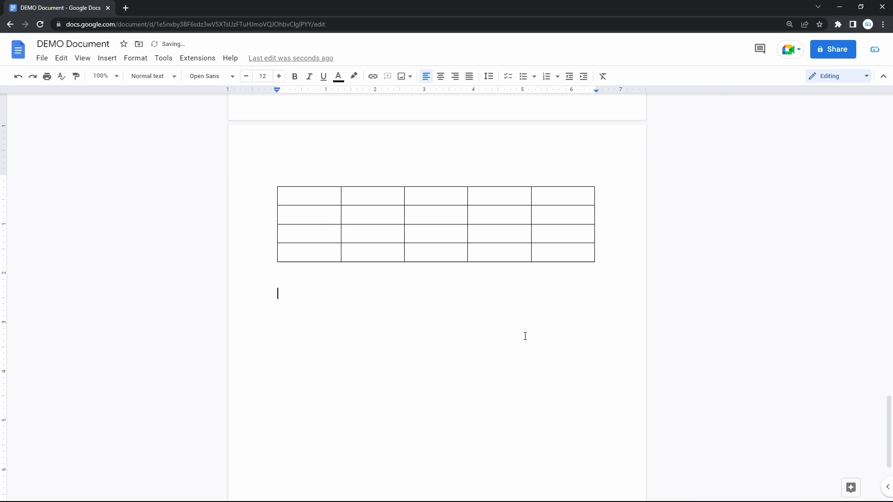
left_click(107, 57)
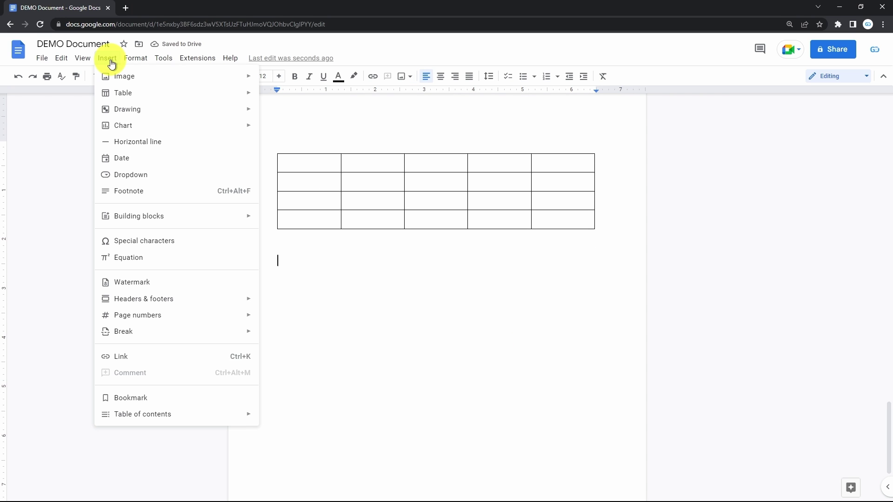
mouse_move(216, 95)
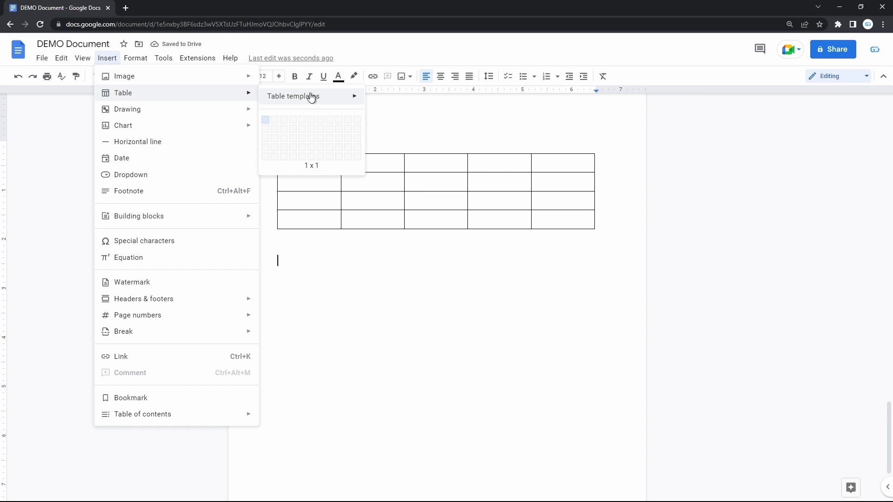
mouse_move(336, 101)
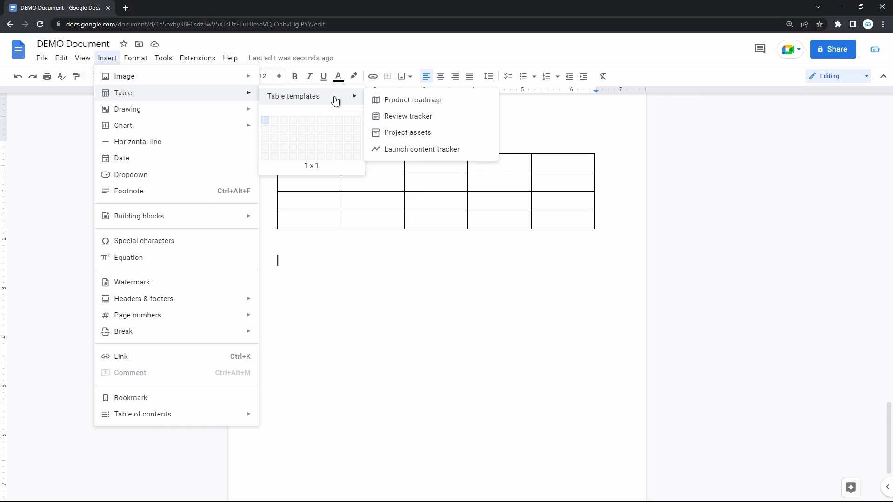
left_click(421, 109)
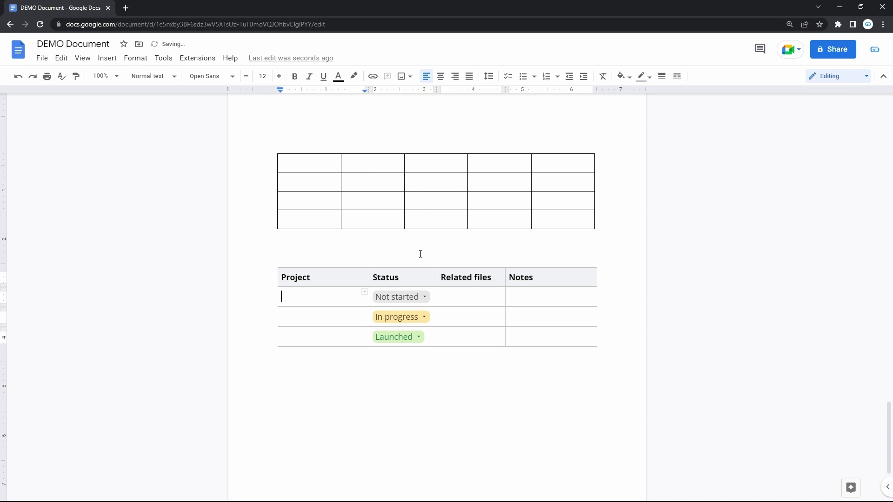
scroll(421, 253, "down", 1)
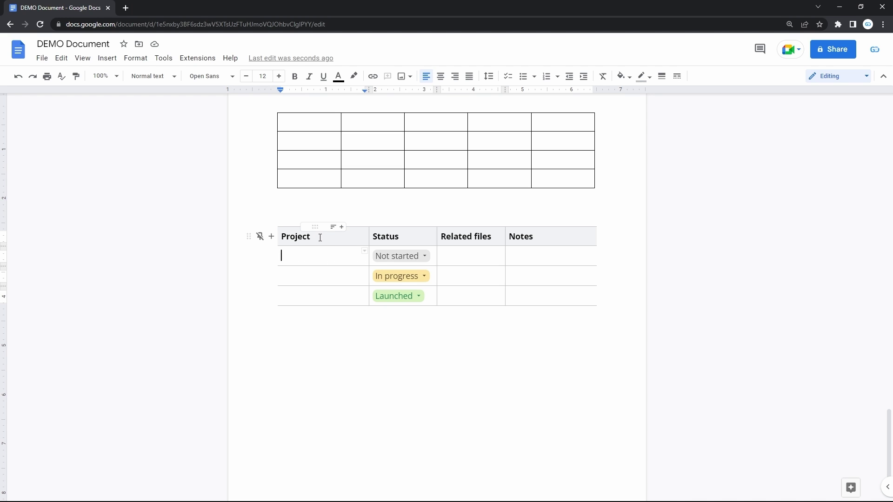
- Name the first roadmap project 'Service 1'
type("Servi")
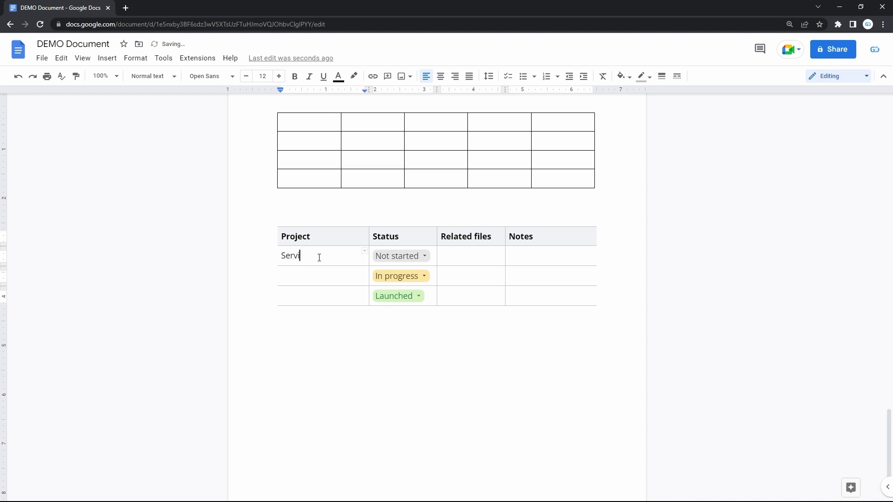
type("ce 1")
left_click(418, 256)
left_click(466, 253)
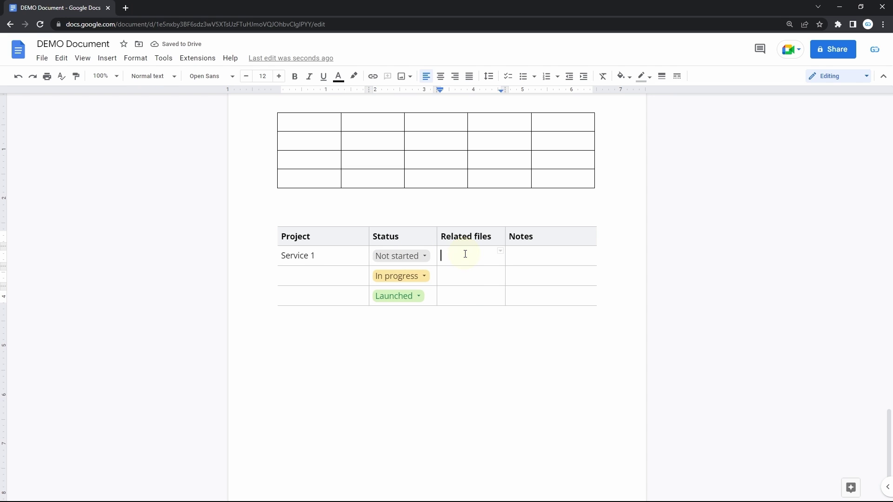
left_click(514, 254)
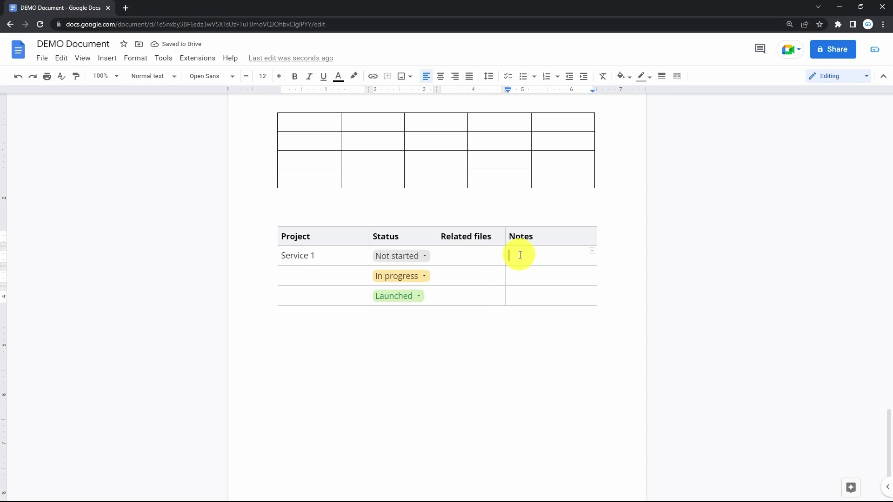
- Insert a row above the header row and a blank column left of Related files
right_click(476, 235)
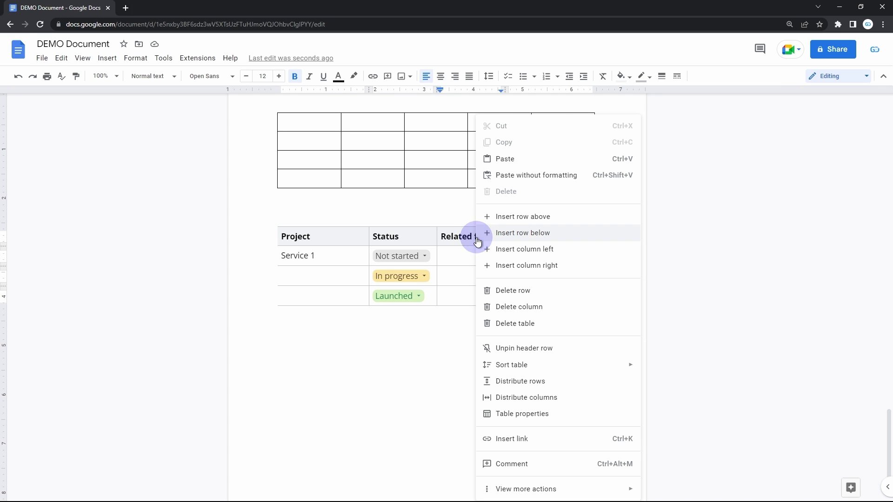
left_click(526, 217)
right_click(464, 255)
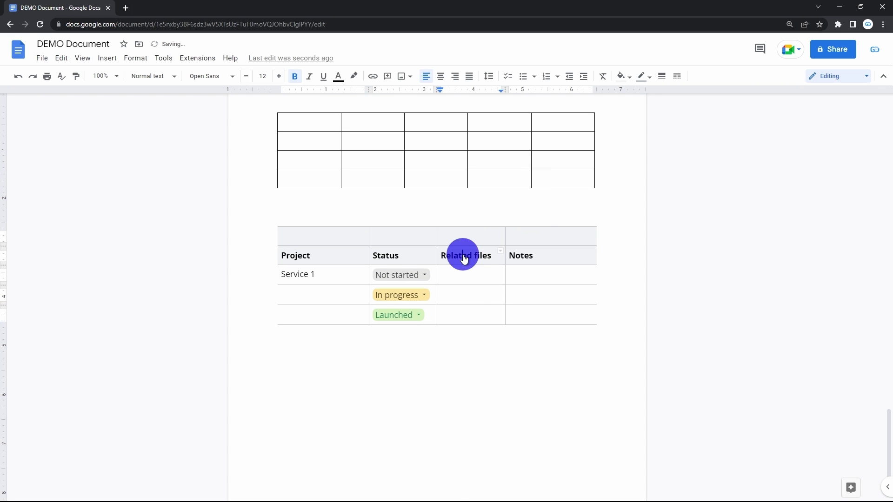
left_click(538, 255)
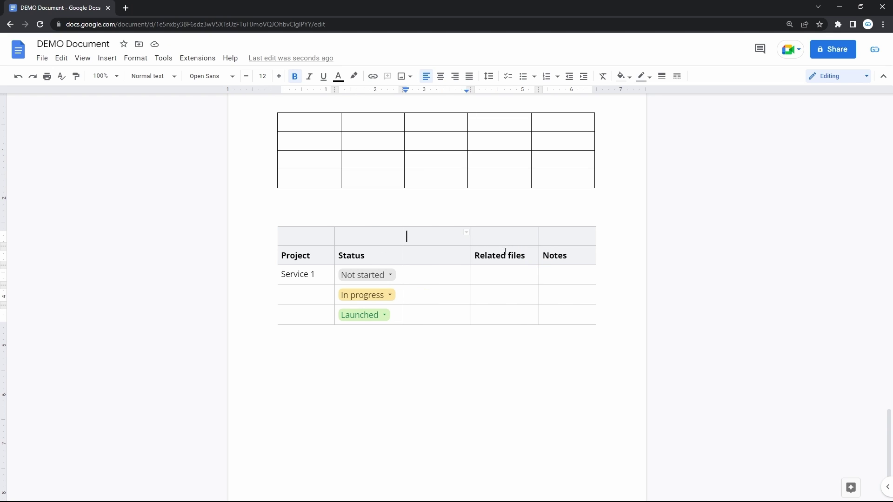
- Type 'Service' into the third row's Project cell
left_click(318, 296)
type("Servi")
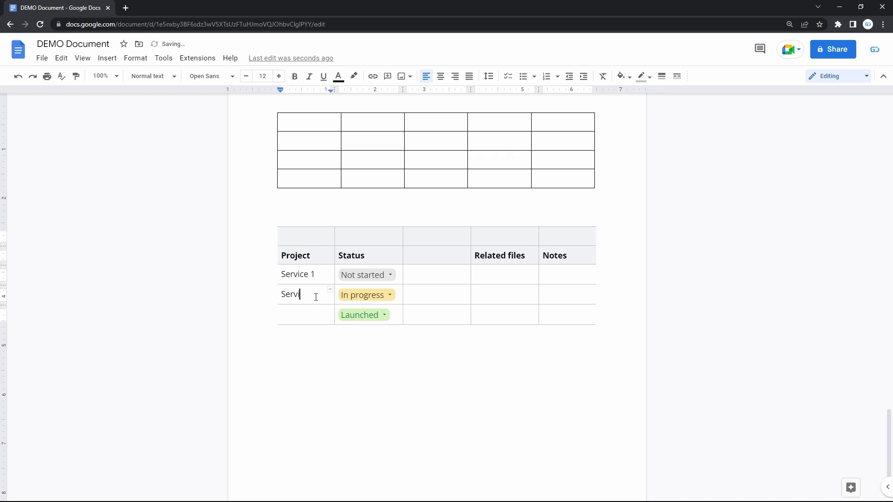
type("ce 2")
left_click(360, 295)
left_click(452, 292)
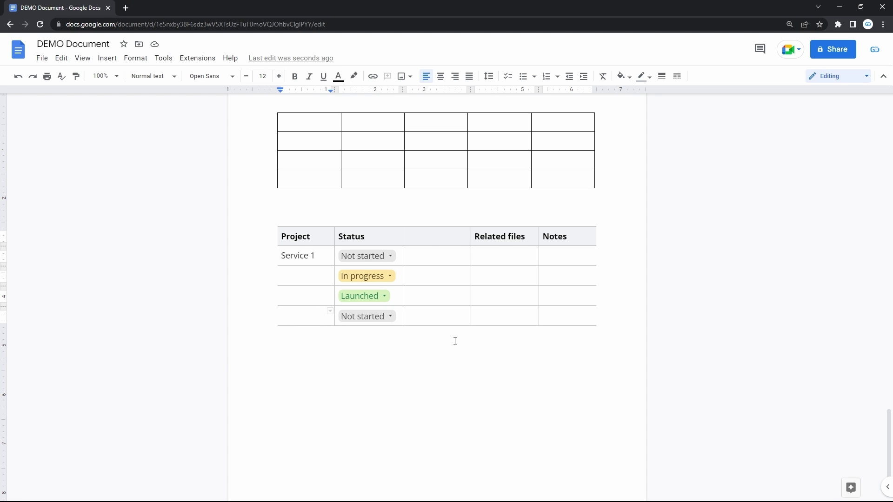
- Set status chips: third row Not started, fourth row In progress, Service 1 Launched
left_click(389, 258)
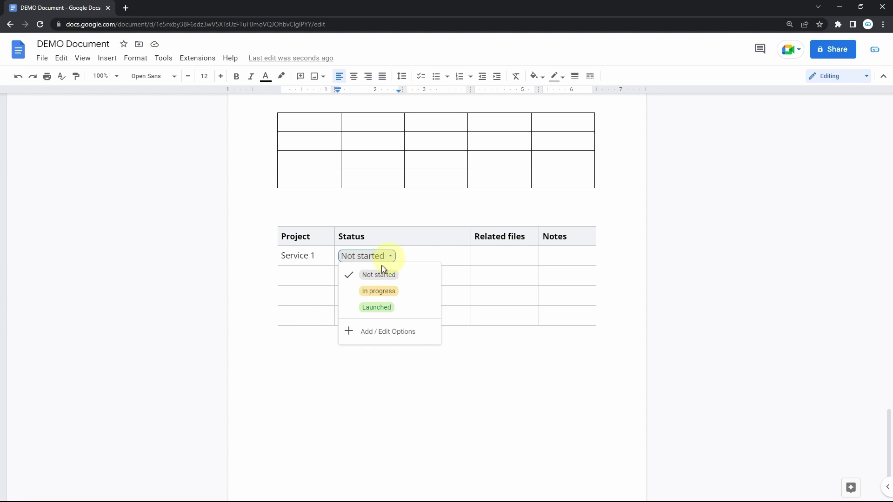
left_click(428, 257)
left_click(367, 277)
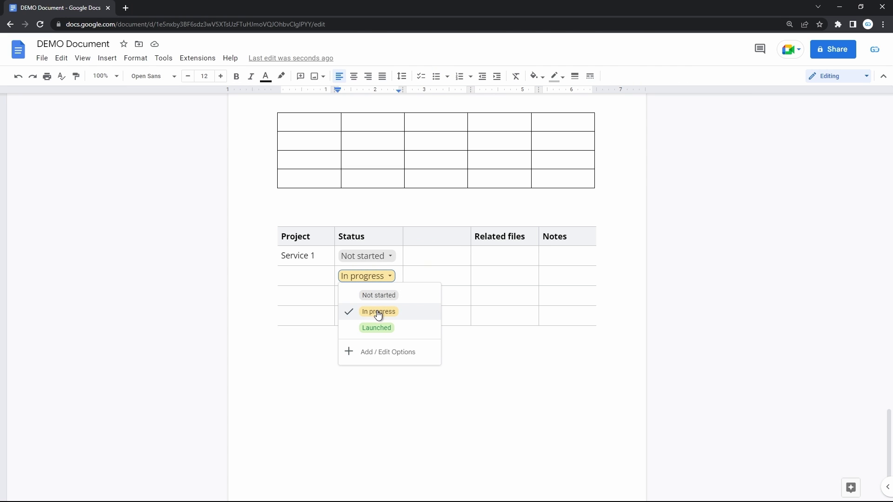
key("Escape")
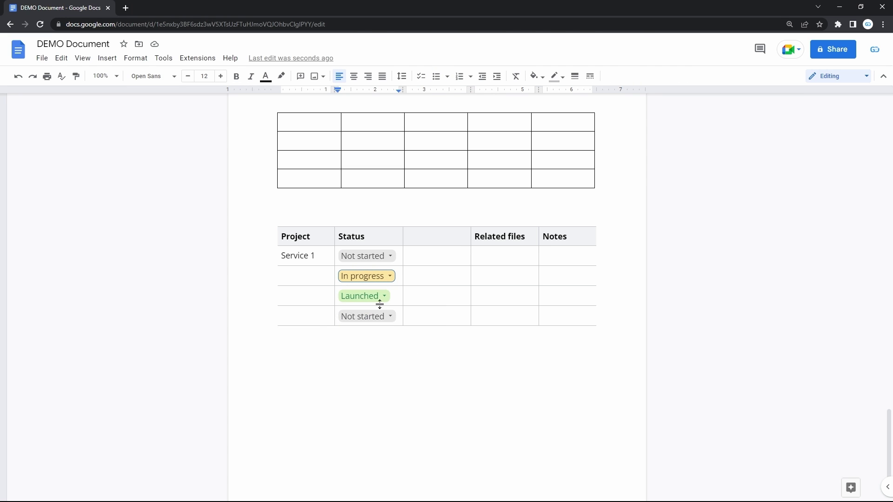
left_click(382, 300)
left_click(379, 315)
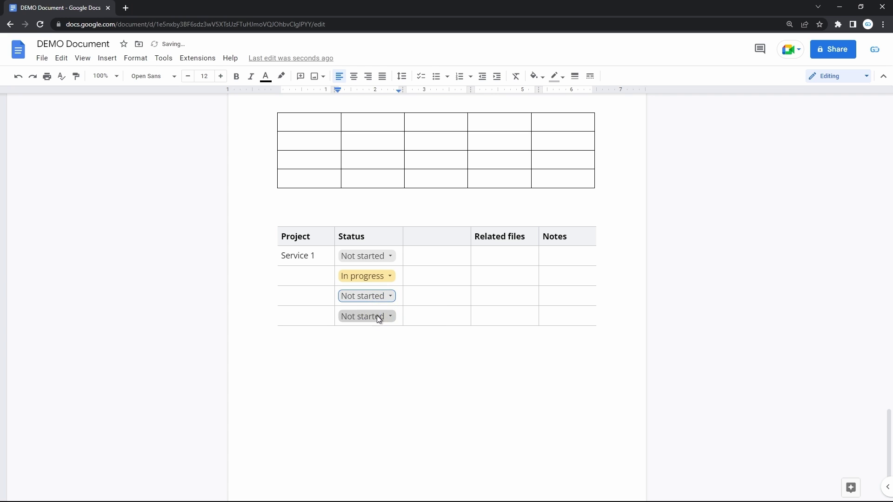
left_click(377, 317)
left_click(379, 352)
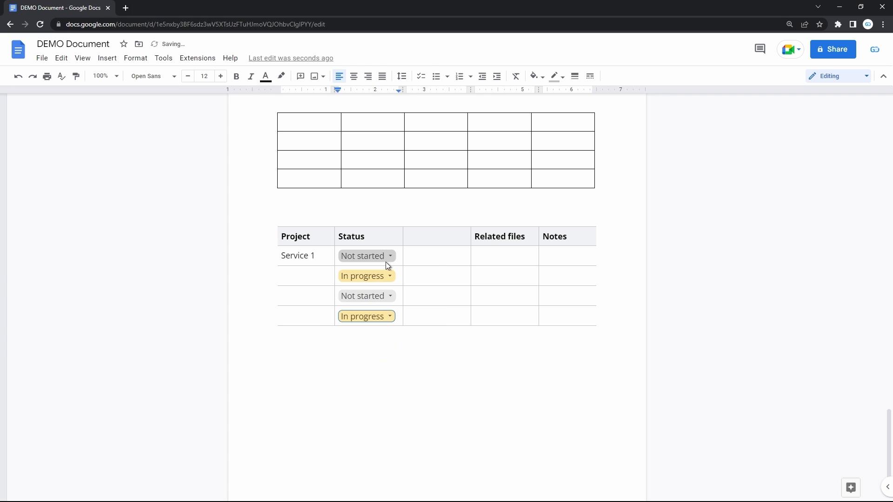
left_click(386, 257)
left_click(377, 307)
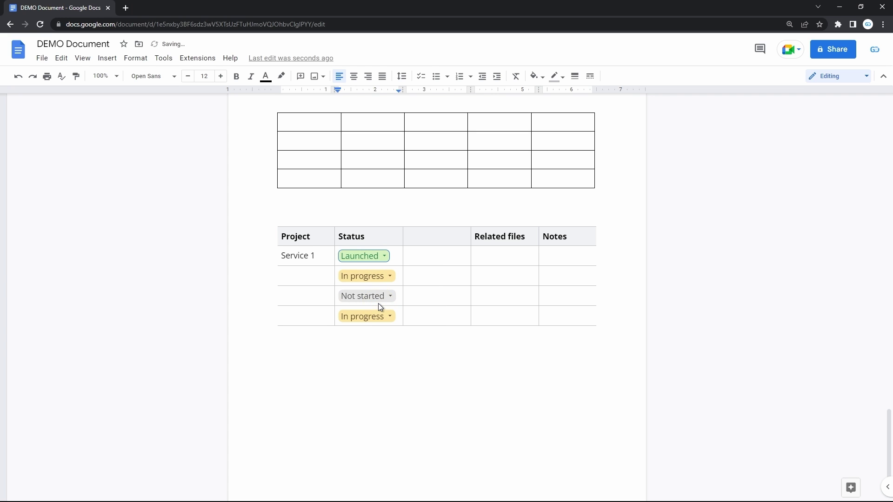
left_click(380, 279)
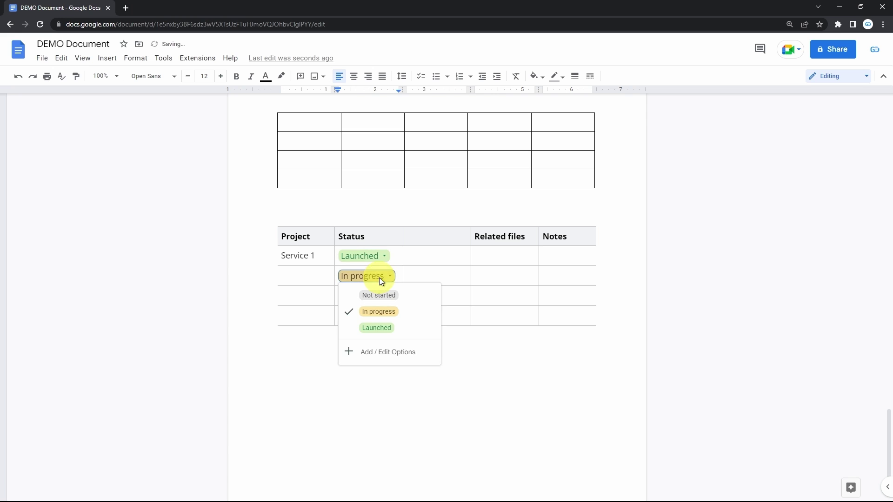
- Rename the dropdown template to 'Project 1' and its options to Good, Bad and Not
left_click(385, 353)
left_click_drag(385, 351, 454, 219)
left_click(454, 219)
key("ctrl+a")
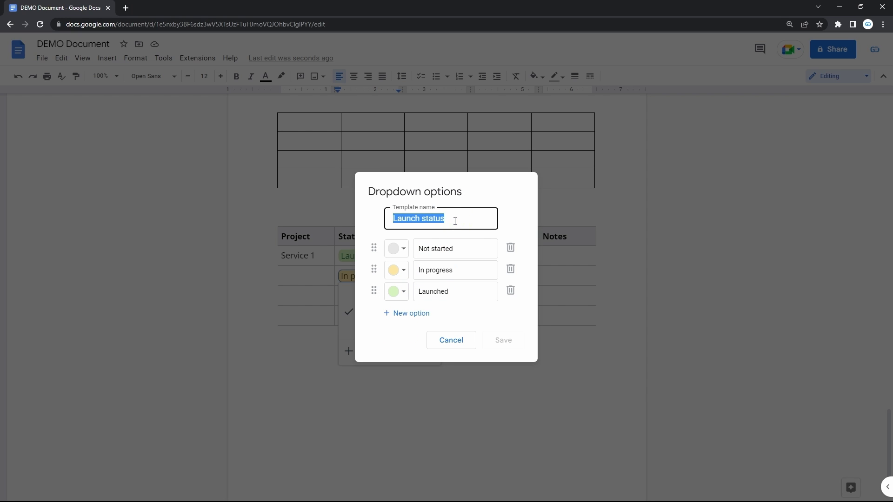
type("Project 1")
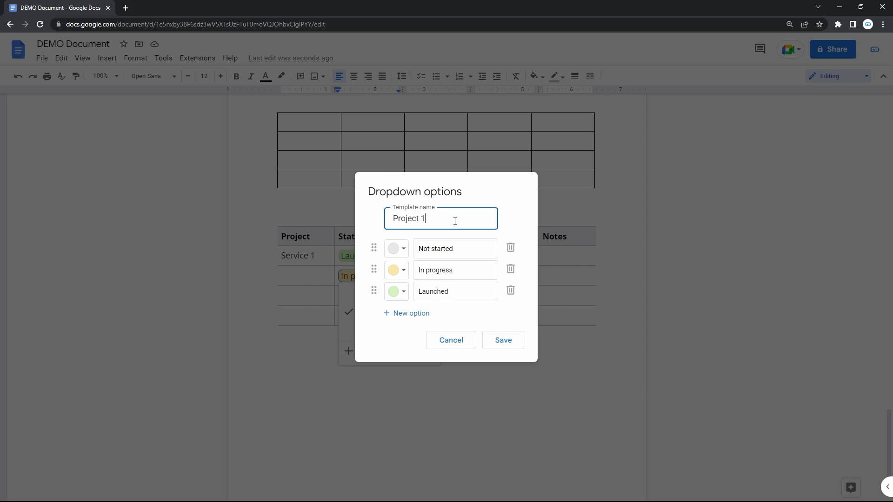
left_click(459, 248)
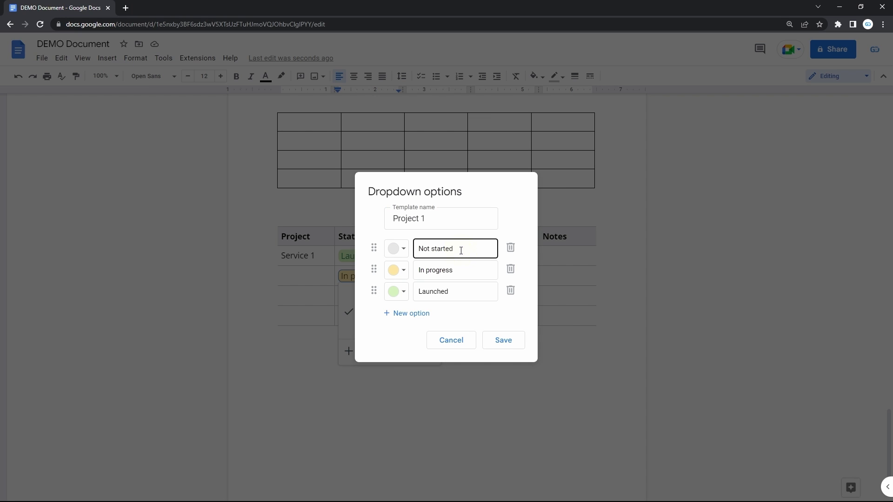
key("ctrl+a")
type("G")
left_click(456, 272)
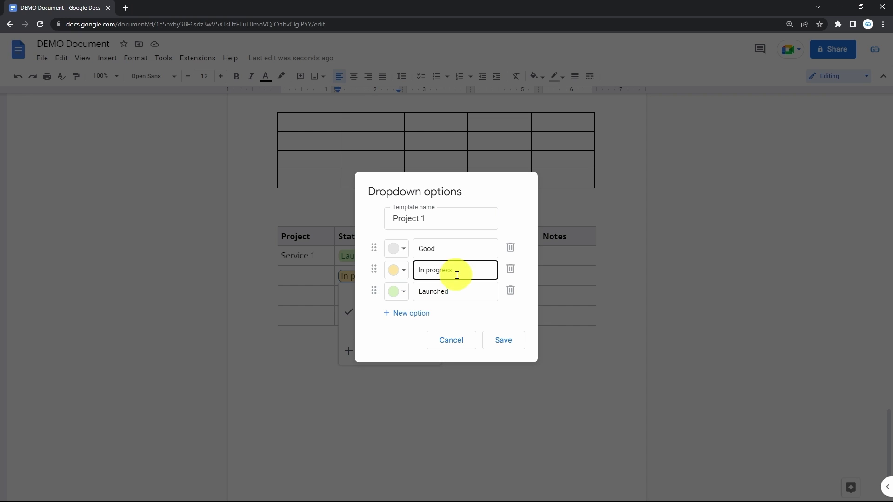
key("ctrl+a")
type("Bad")
left_click(454, 294)
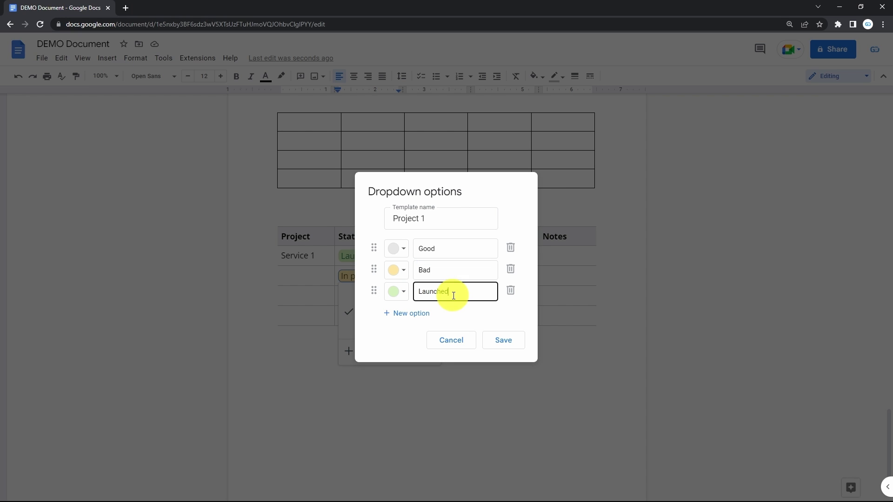
key("ctrl+a")
type("N")
- Colour the options: Good dark red, Bad dark green, Not light grey
left_click(398, 250)
left_click(420, 306)
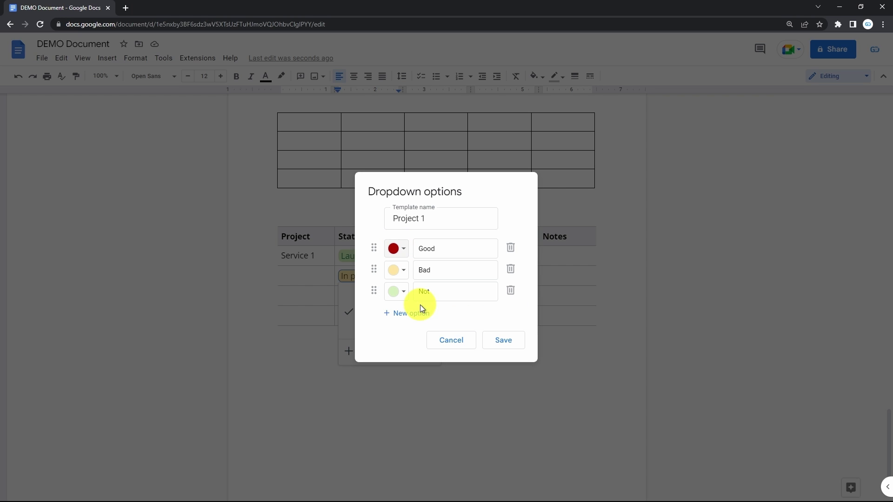
left_click(406, 276)
left_click(469, 324)
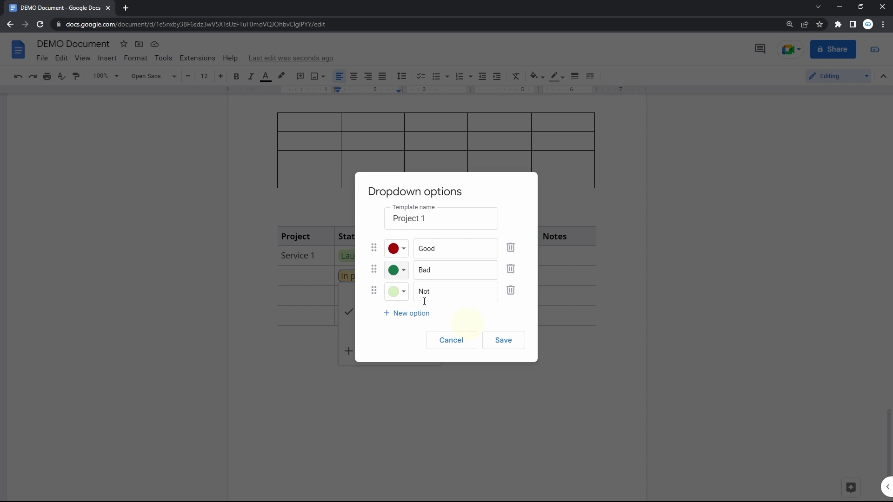
left_click(404, 300)
left_click(401, 329)
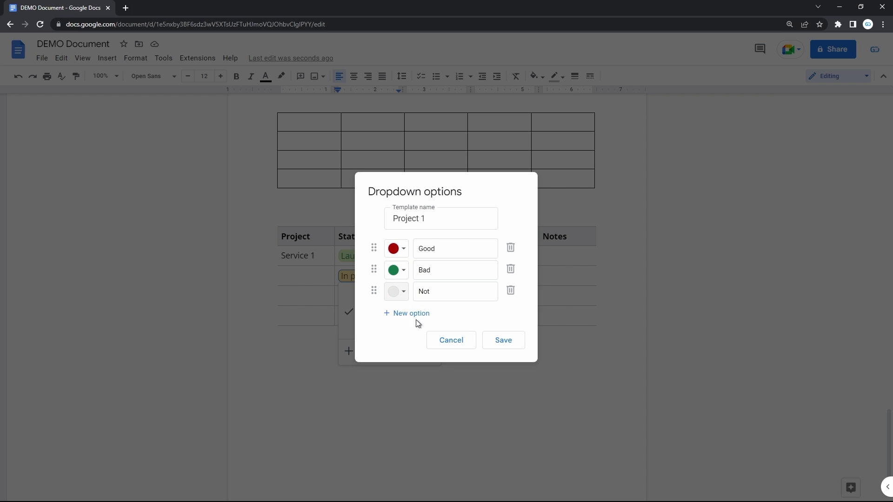
- Add Option 4, reorder the options to Not, Bad, Good, and save
left_click(416, 313)
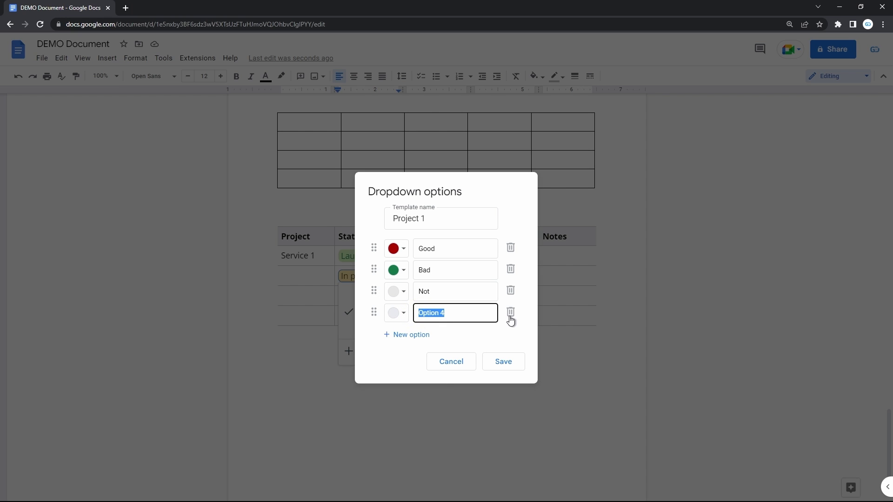
left_click(510, 314)
left_click(426, 314)
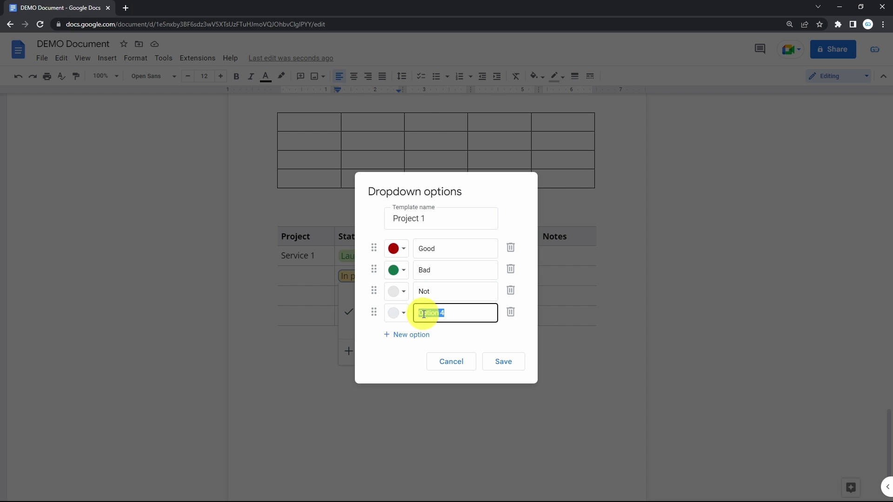
left_click(375, 292)
mouse_move(376, 294)
left_mouse_down()
mouse_move(372, 251)
mouse_move(370, 299)
left_mouse_up()
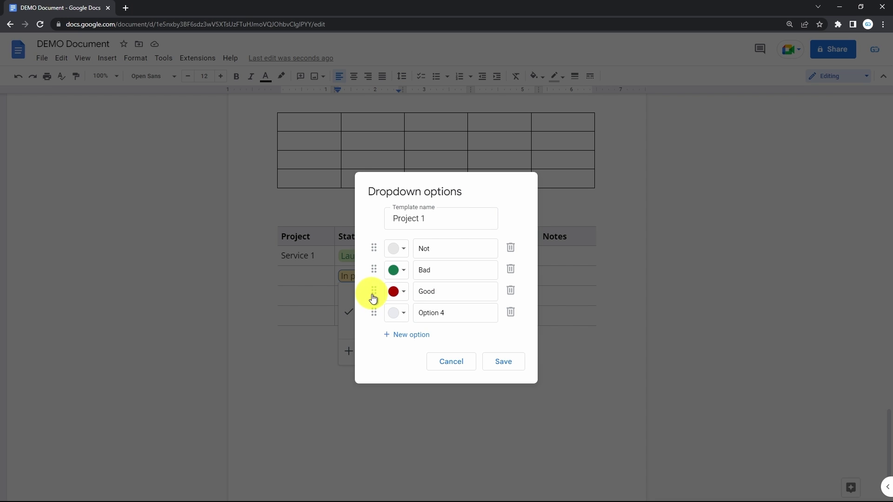
left_click(504, 365)
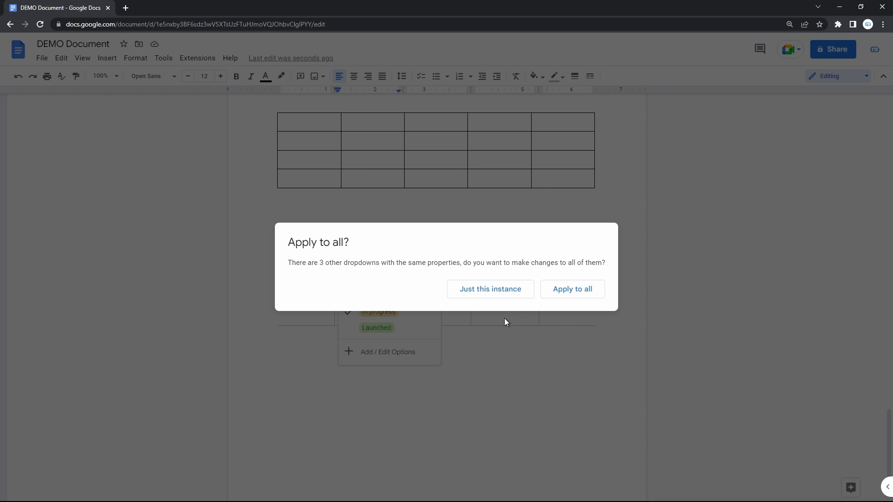
- Apply the edited options to all chips and check each chip's Not, Bad, Good, Bad values
left_click(573, 292)
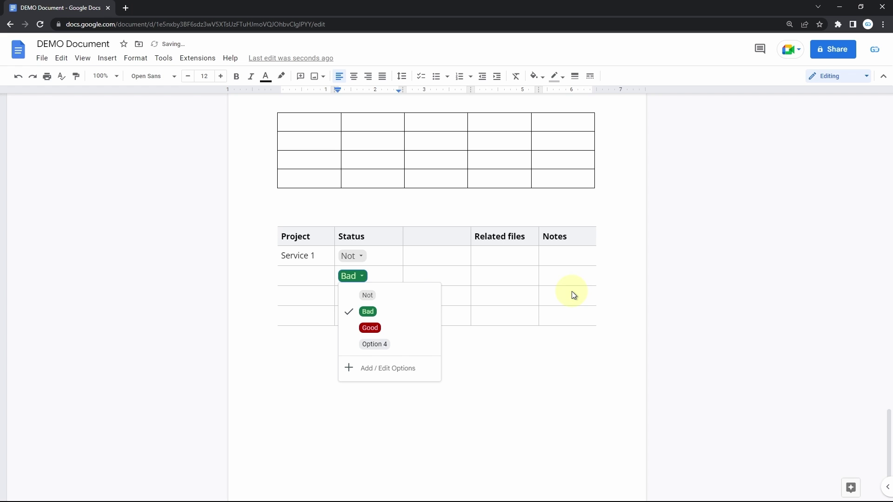
left_click(447, 256)
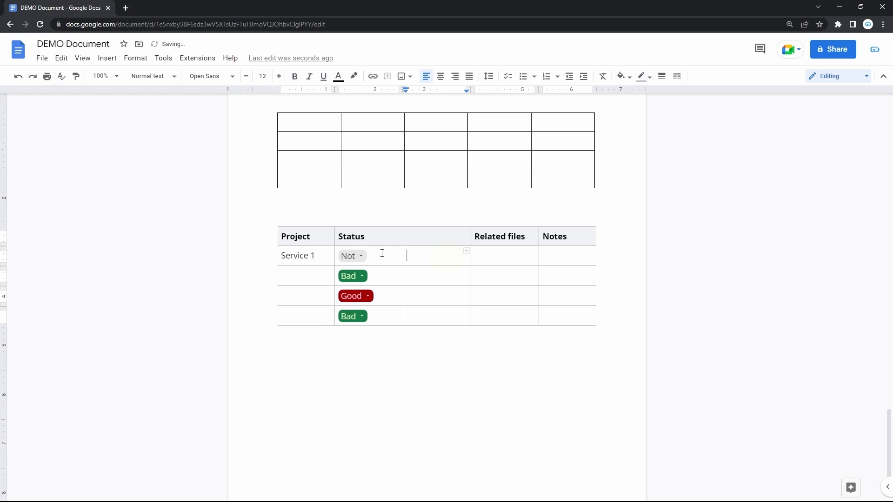
left_click(362, 257)
left_click(366, 275)
left_click(361, 296)
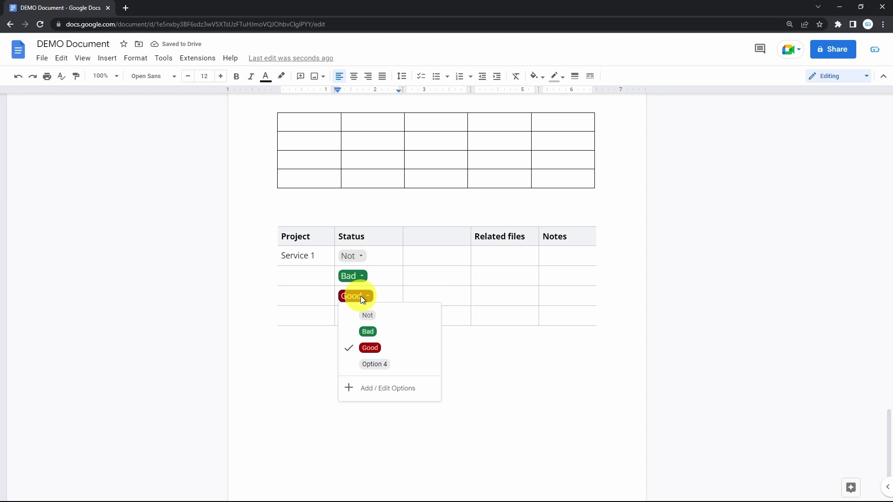
left_click(374, 348)
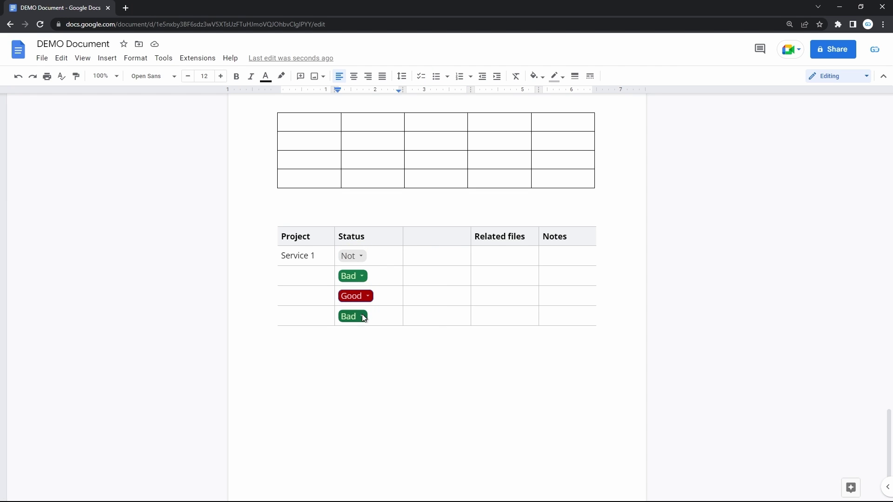
left_click(364, 318)
left_click(378, 335)
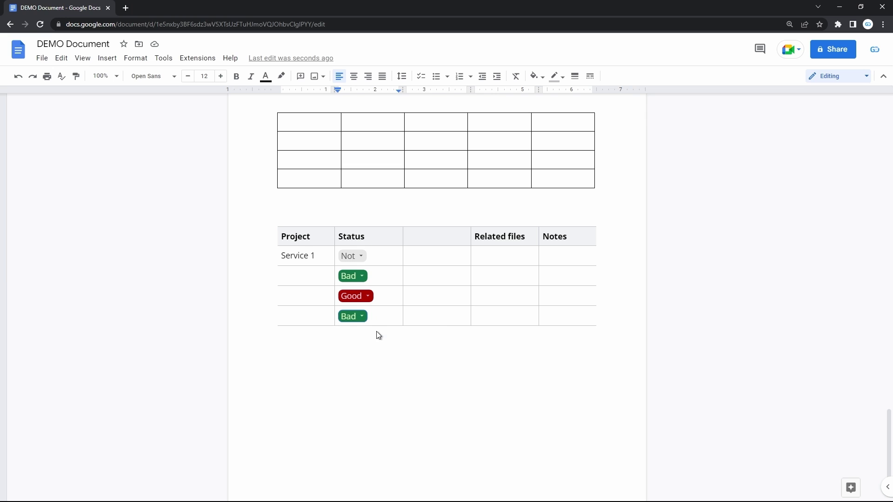
left_click(360, 276)
left_click(375, 296)
left_click(571, 418)
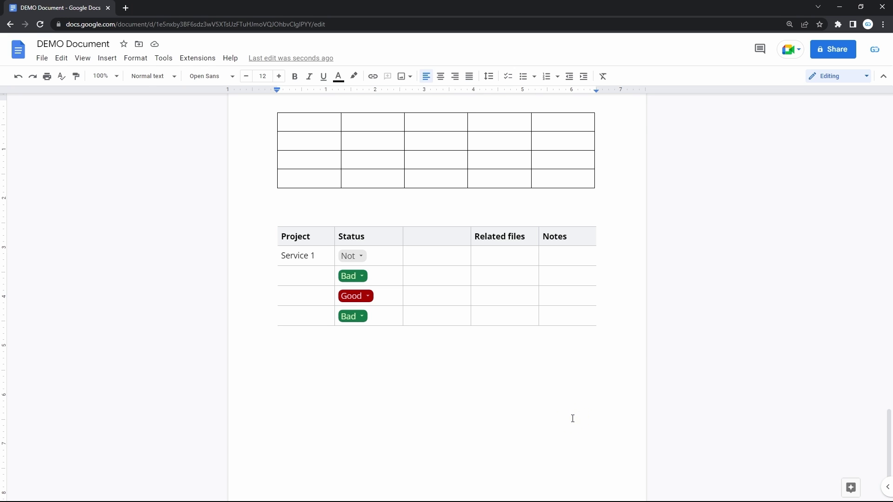
left_click(106, 58)
- Insert a Project assets table template and start a new line below it
mouse_move(202, 93)
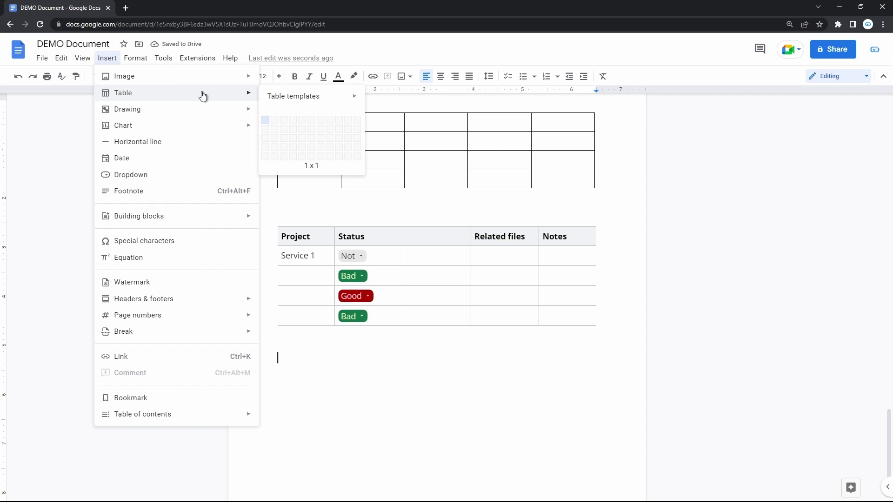
mouse_move(304, 98)
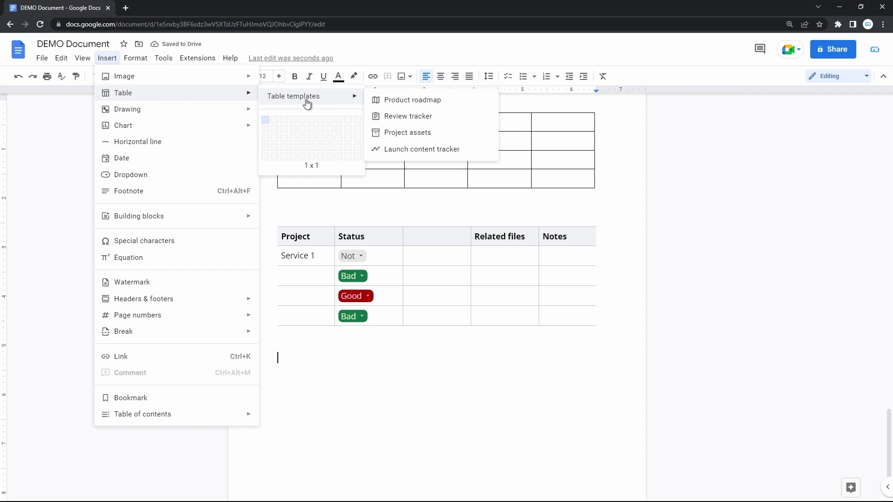
left_click(410, 132)
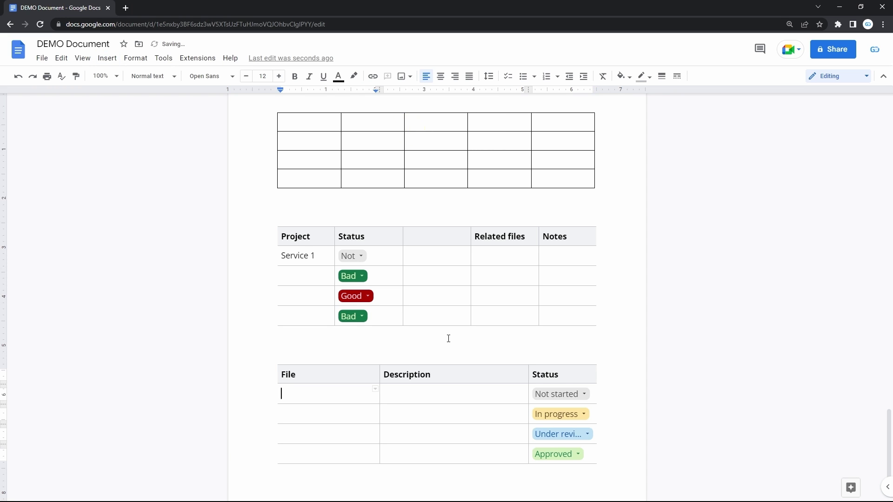
scroll(449, 339, "down", 2)
left_click(400, 422)
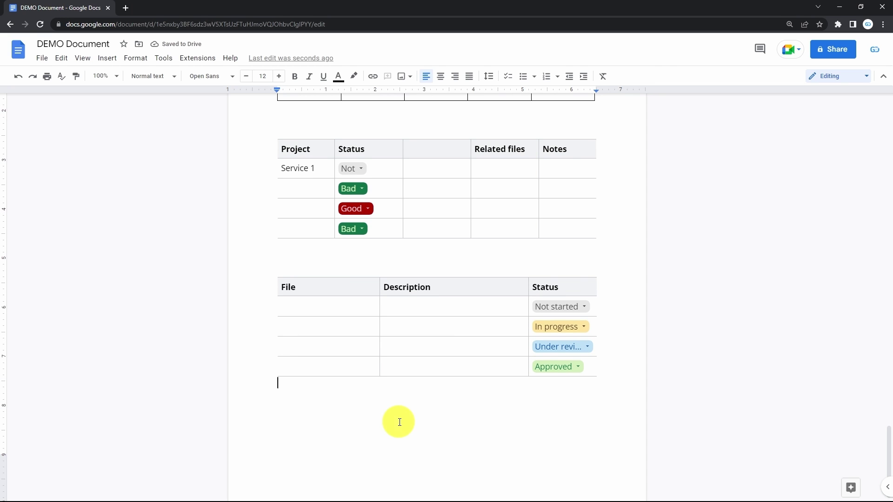
key("Return")
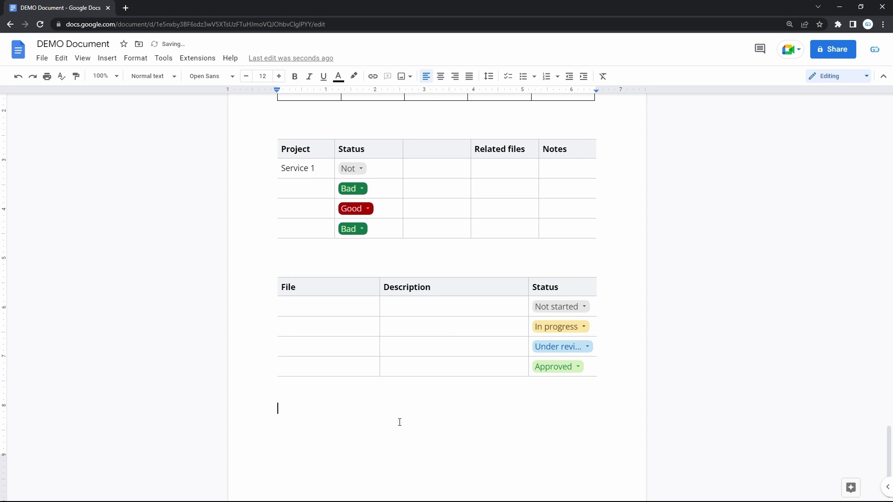
- Insert a second Project assets table and start a new page after it
left_click(107, 58)
mouse_move(136, 58)
mouse_move(107, 58)
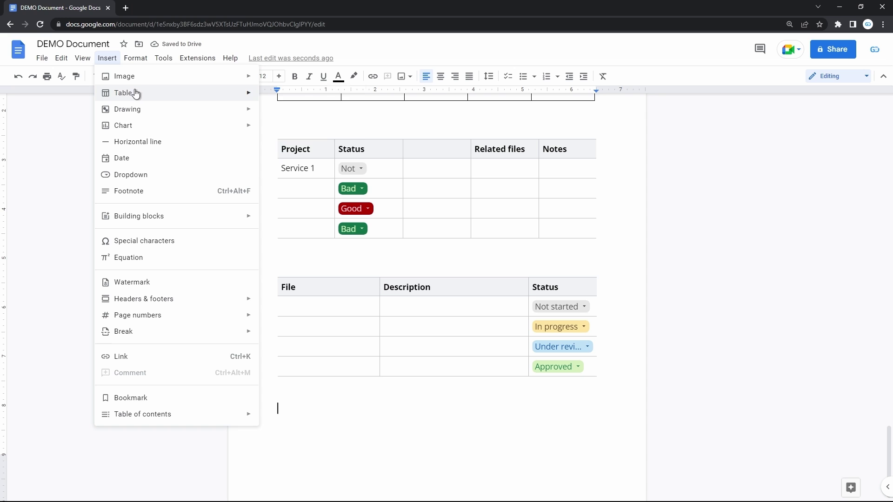
mouse_move(236, 94)
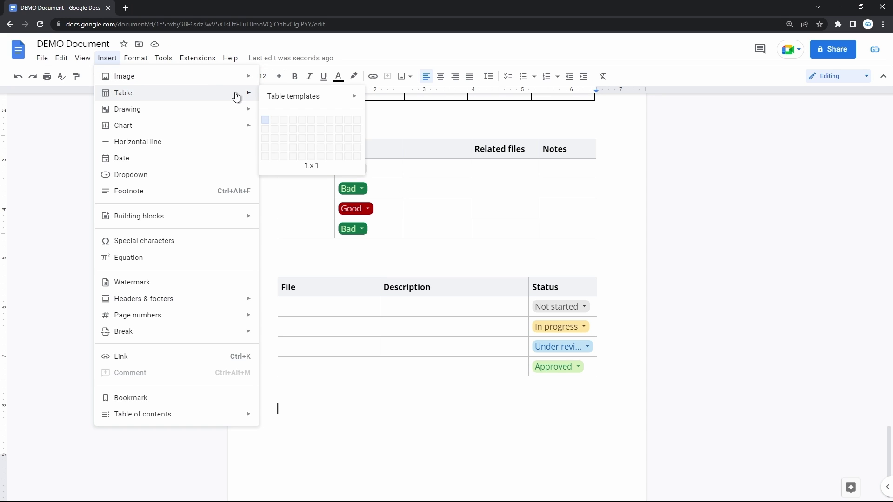
mouse_move(289, 97)
left_click(398, 133)
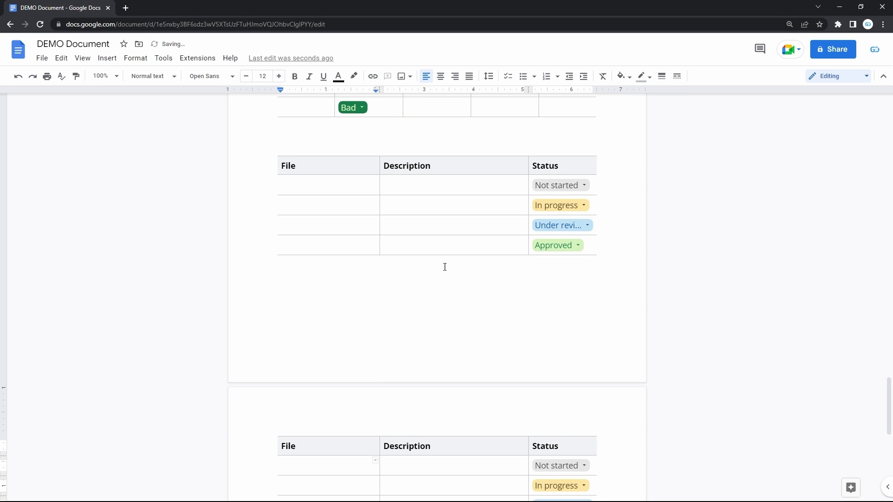
scroll(448, 284, "down", 4)
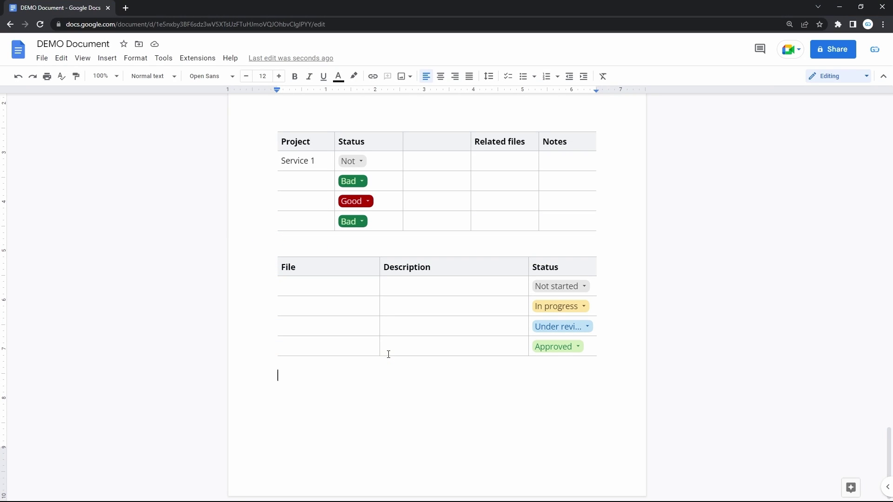
key("ctrl+Return")
scroll(388, 354, "down", 6)
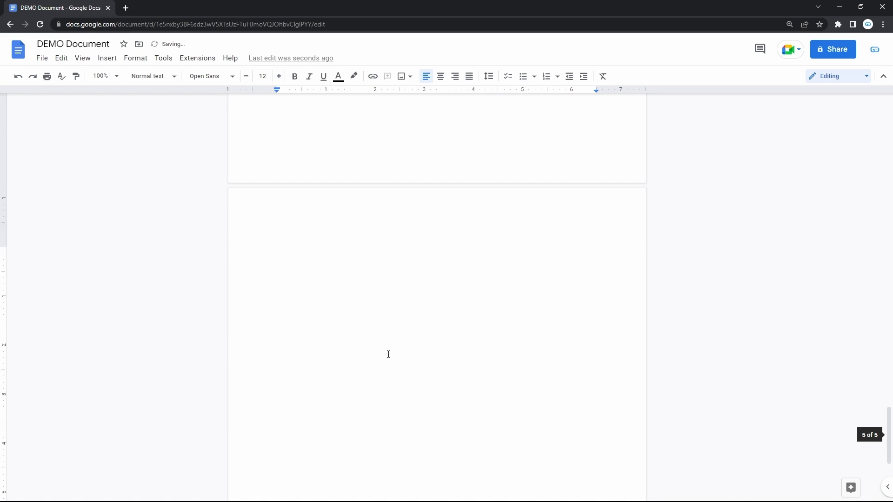
- Type @ and pick Trifold Brochure Demo under Files to insert its file chip
type("@")
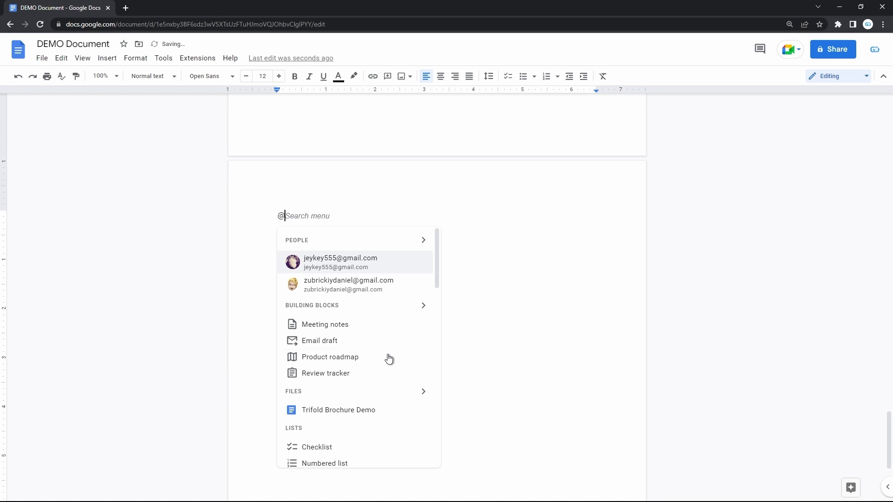
scroll(366, 329, "down", 7)
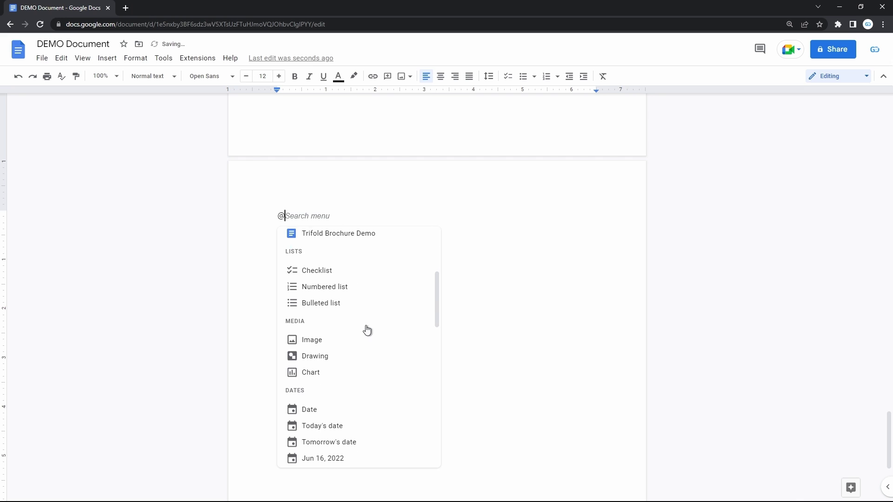
scroll(365, 329, "down", 8)
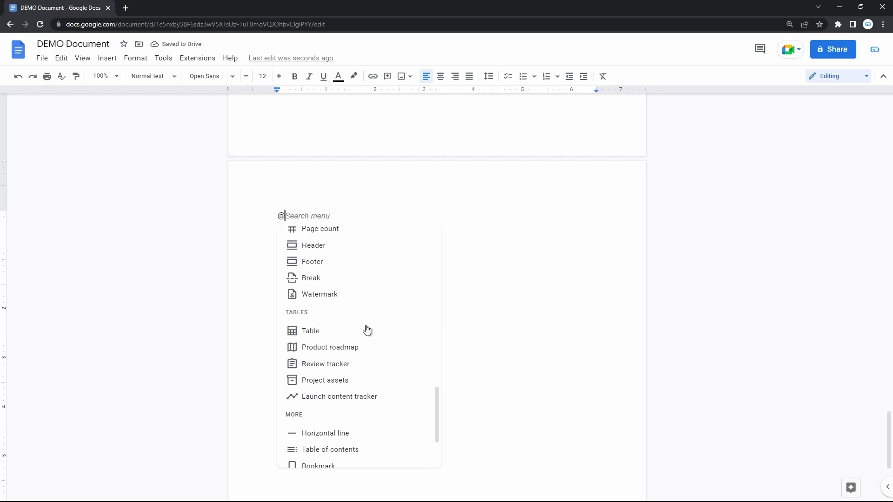
scroll(365, 331, "up", 15)
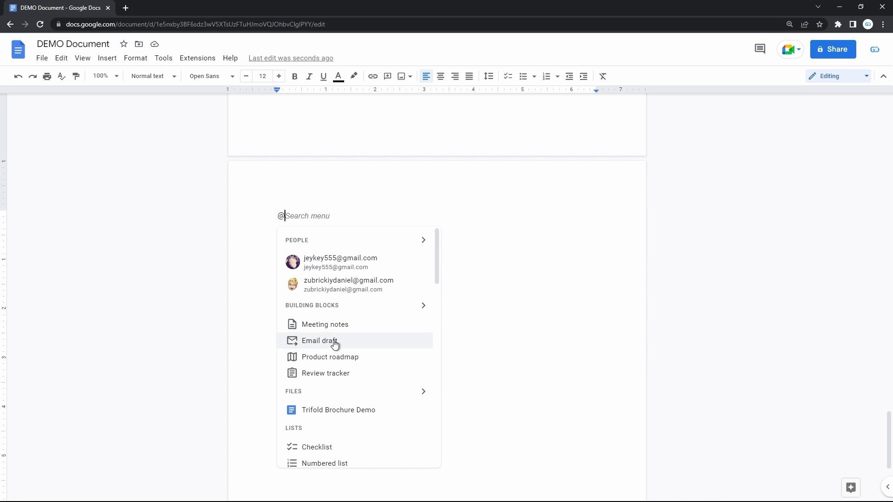
scroll(325, 412, "down", 3)
scroll(325, 412, "down", 5)
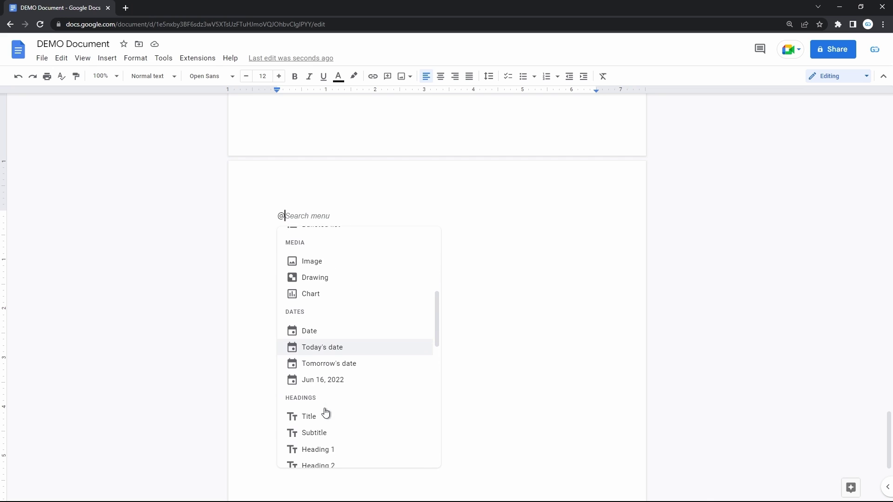
scroll(326, 412, "down", 1)
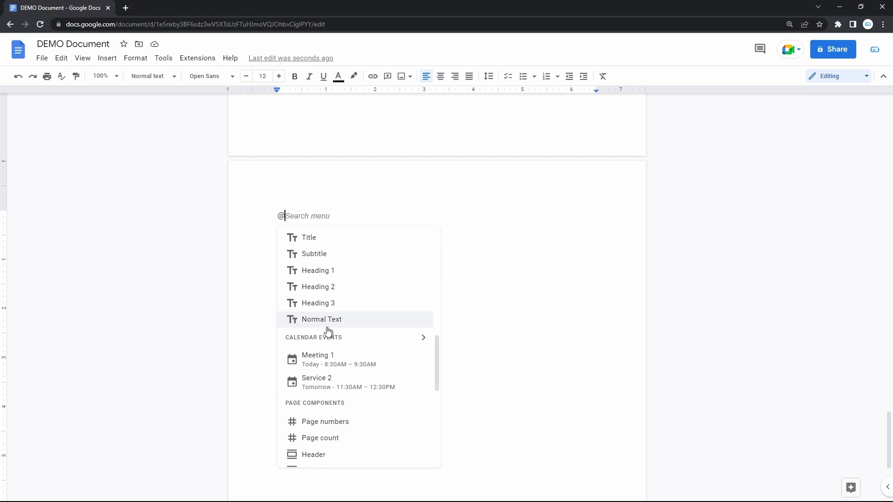
type("doc")
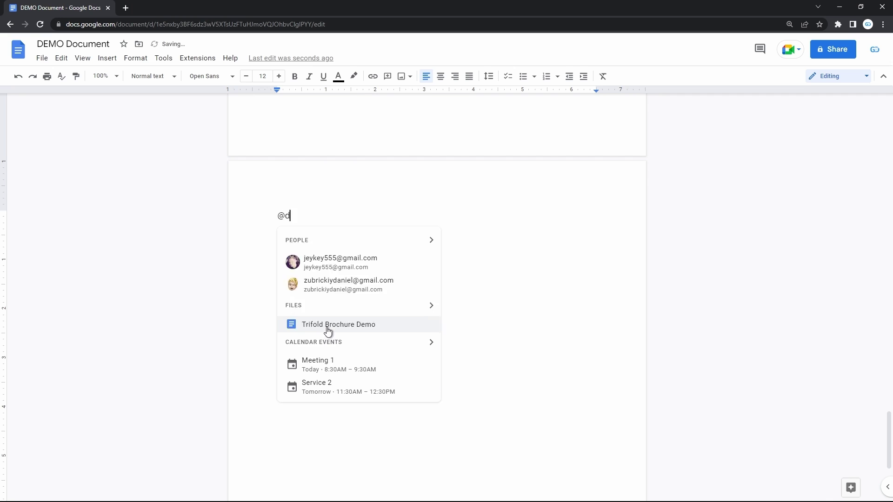
key("BackSpace")
key("BackSpace")
key("BackSpace")
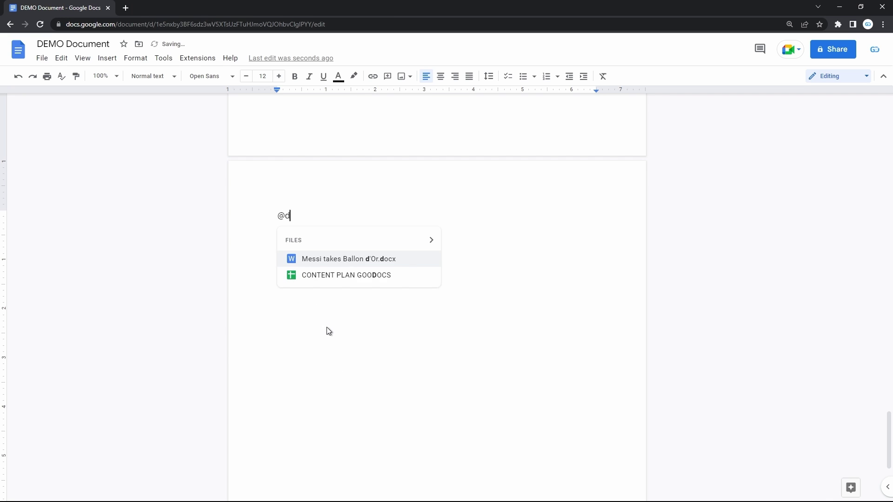
type("jey")
key("BackSpace")
key("BackSpace")
key("BackSpace")
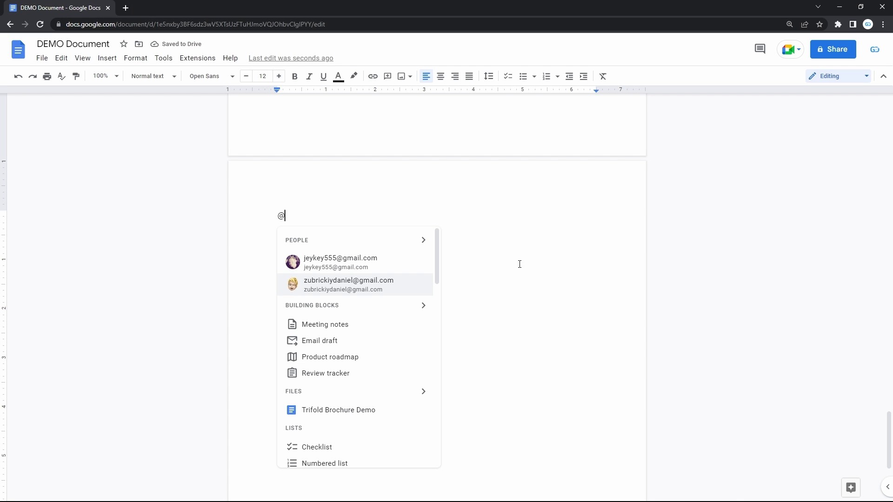
scroll(348, 401, "down", 4)
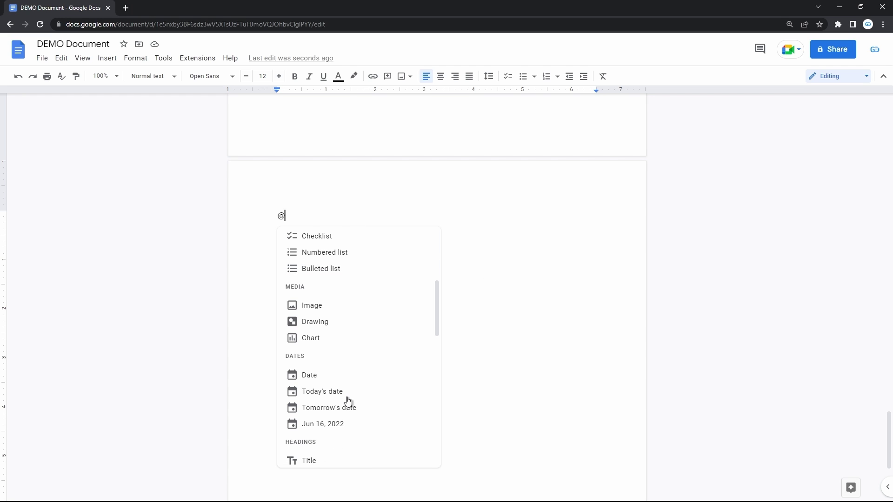
scroll(348, 401, "up", 4)
left_click(349, 272)
- Add a chip for the second collaborator after the file chip
mouse_move(350, 216)
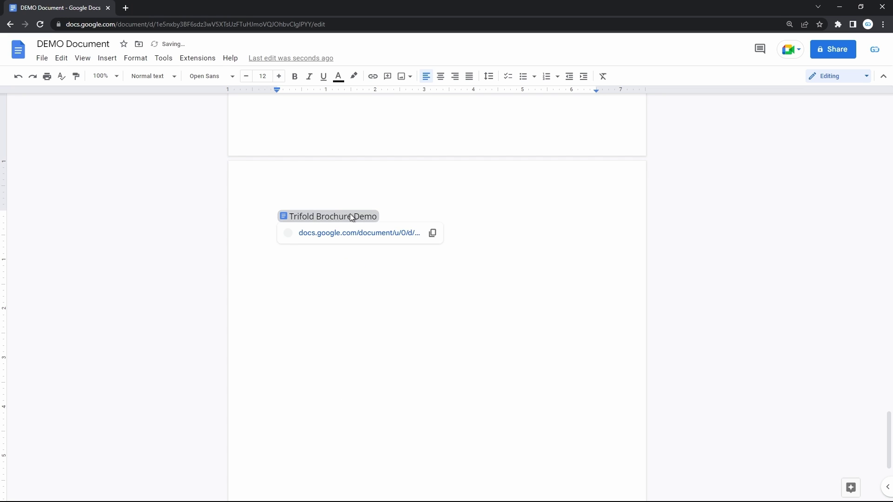
left_click(412, 216)
type("@")
left_click(425, 286)
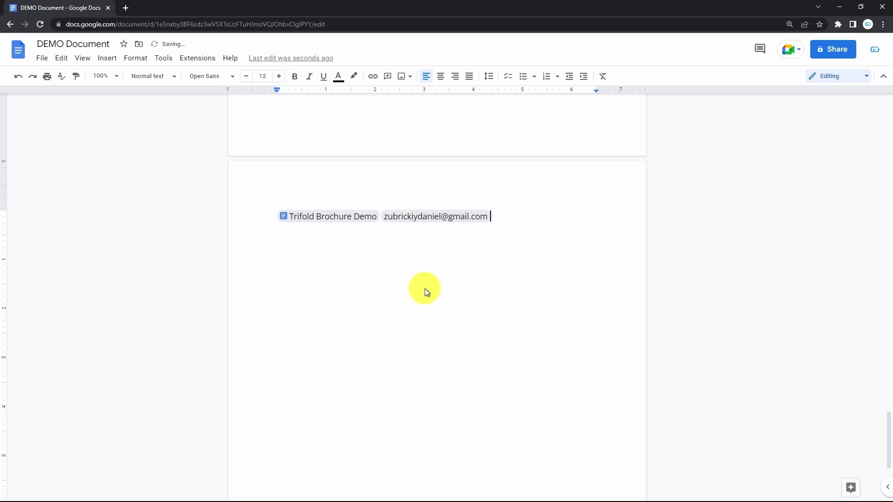
- Insert a Meeting 1 calendar event chip, then undo to remove all three chips
left_click(461, 219)
type("@")
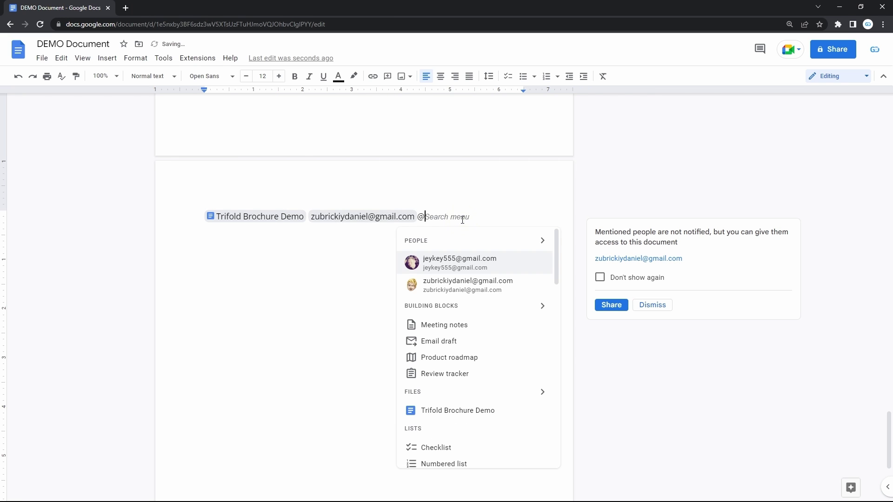
scroll(458, 414, "down", 3)
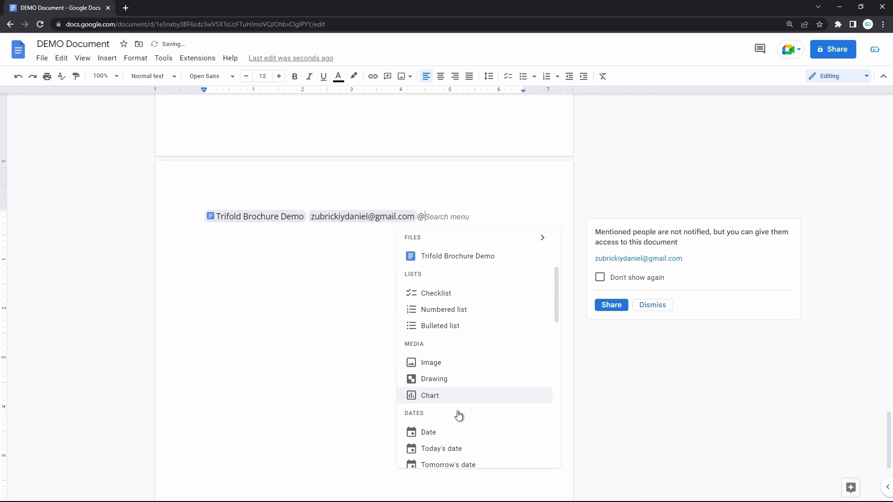
scroll(459, 414, "down", 1)
scroll(459, 415, "down", 3)
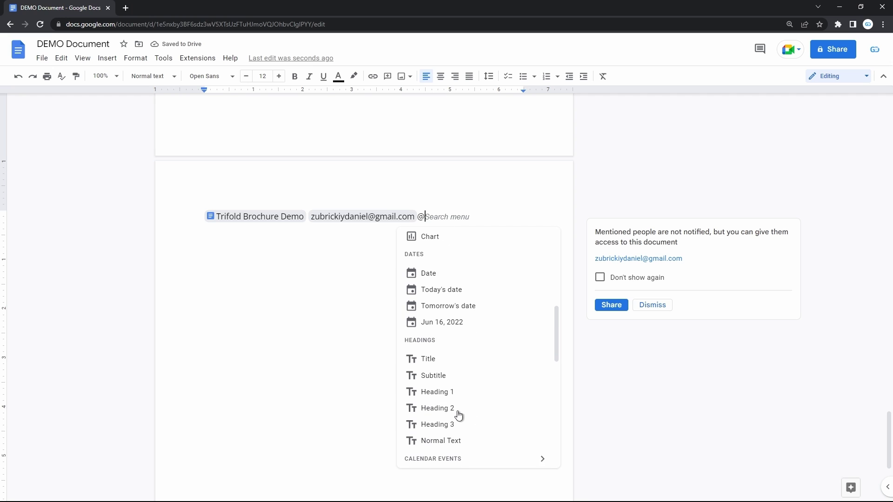
scroll(462, 359, "down", 3)
left_click(462, 343)
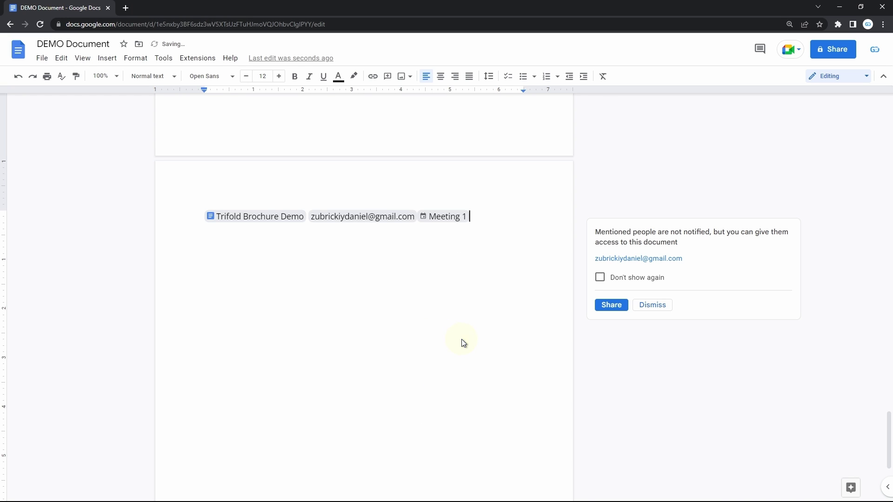
mouse_move(376, 220)
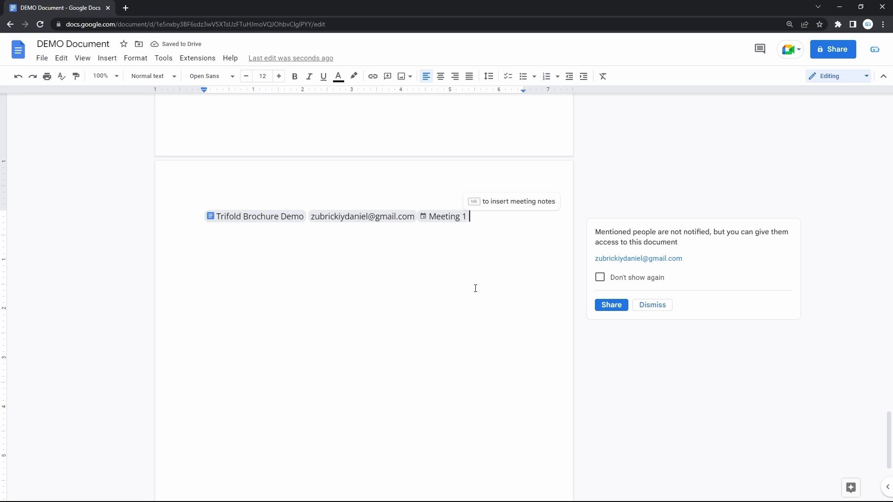
key("ctrl+z")
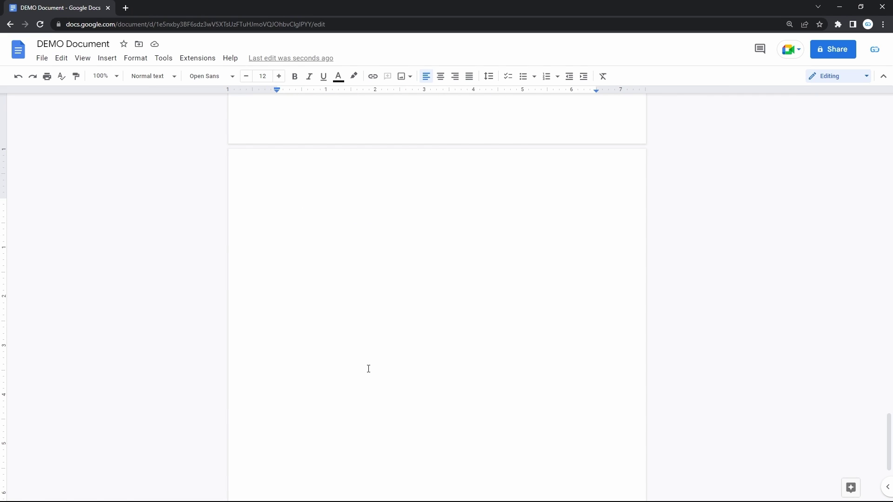
- Insert person chips for the first and second collaborators via @ People suggestions
type("@")
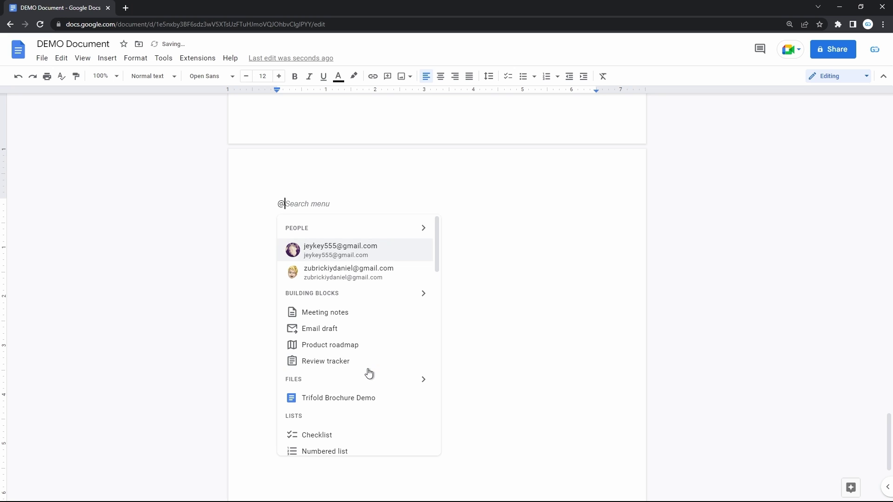
scroll(369, 373, "down", 3)
scroll(369, 373, "up", 3)
left_click(418, 229)
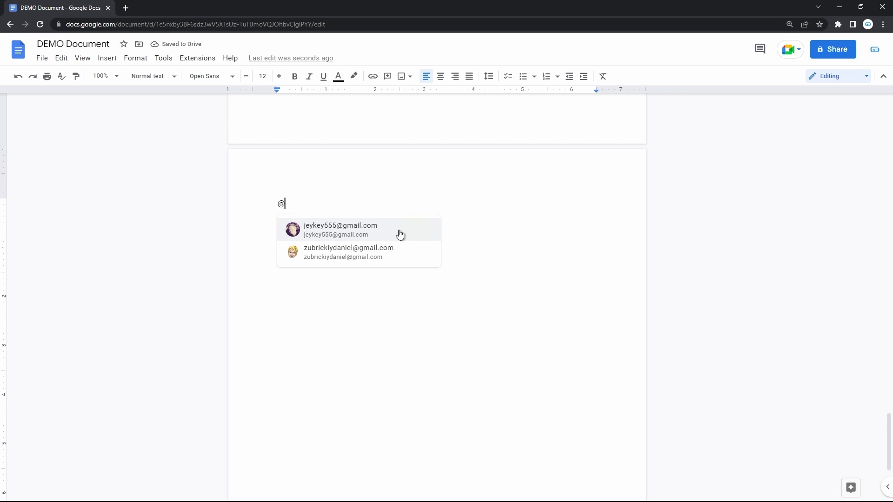
left_click(383, 231)
type("@")
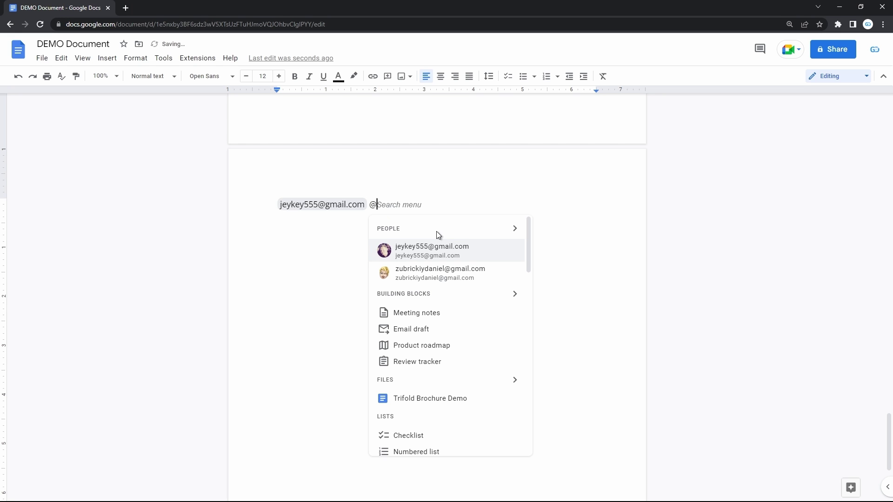
type("d")
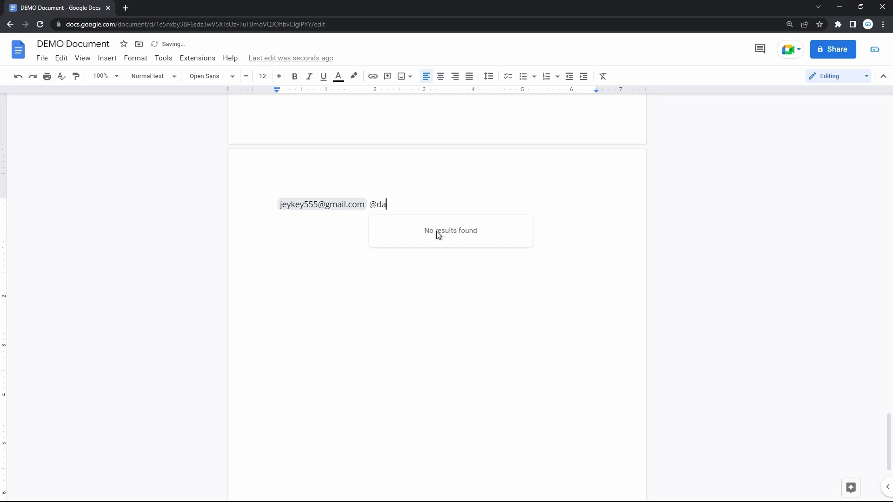
key("BackSpace")
left_click(420, 269)
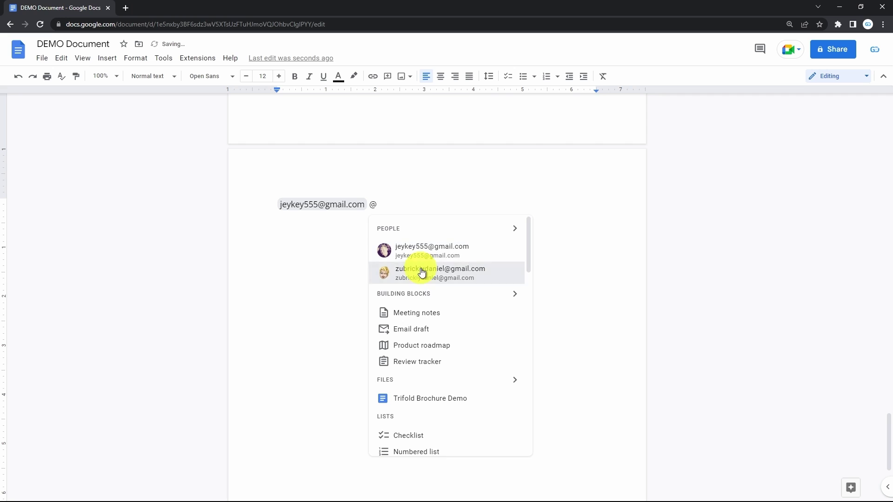
- Add file chips for Trifold Brochure Demo and the Sheet spreadsheet found by searching 'sheet'
type("@")
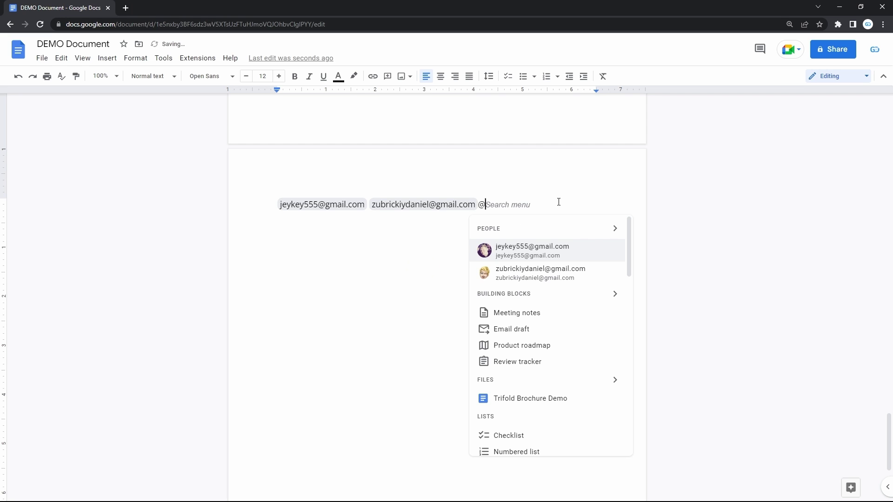
scroll(522, 375, "down", 1)
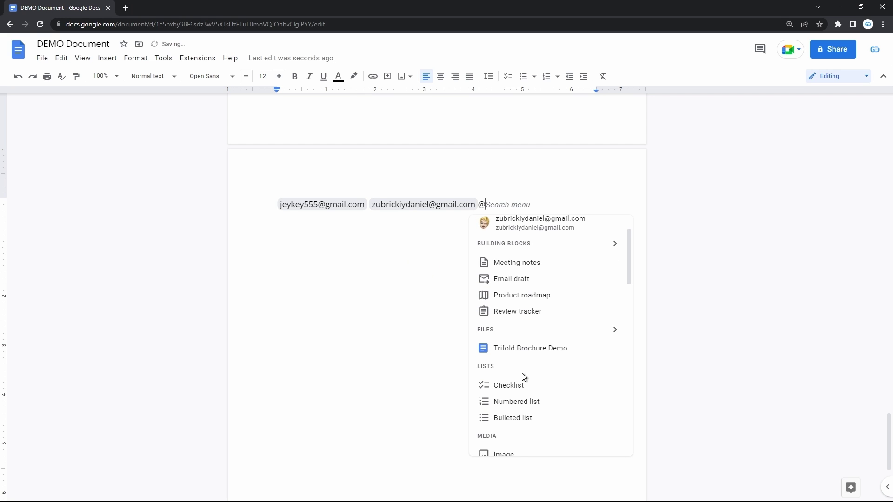
left_click(533, 356)
type("@")
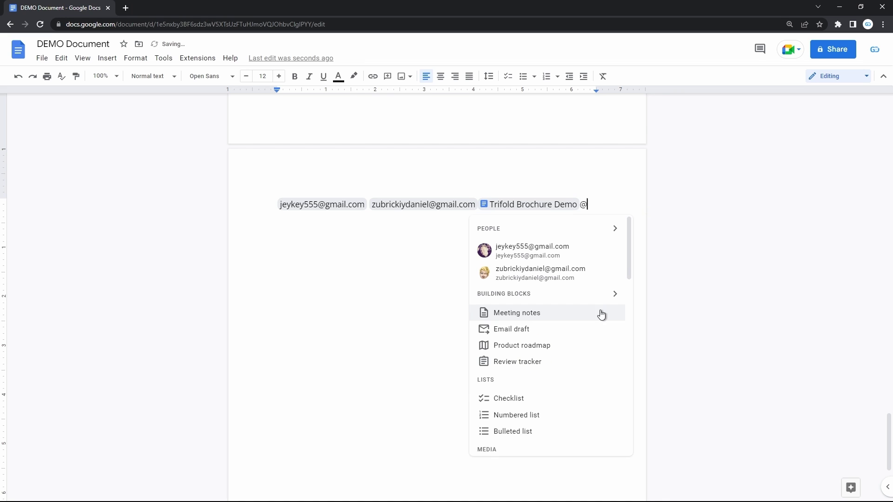
left_click(615, 380)
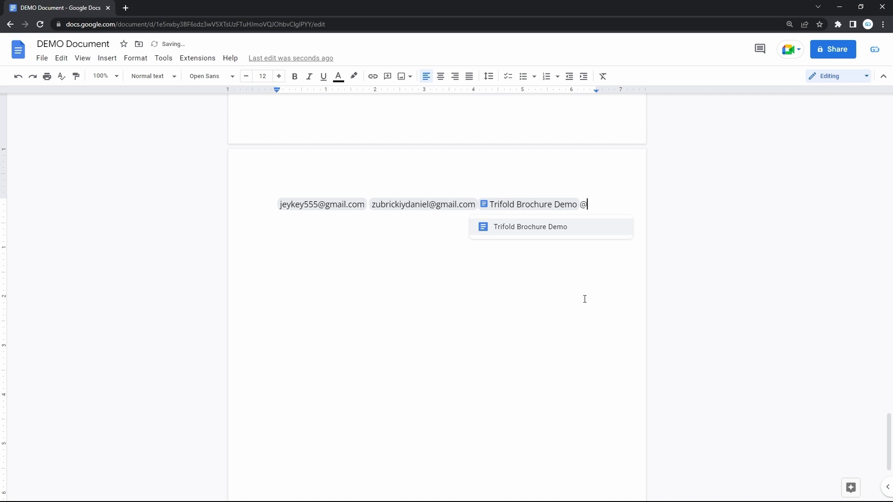
type("shee")
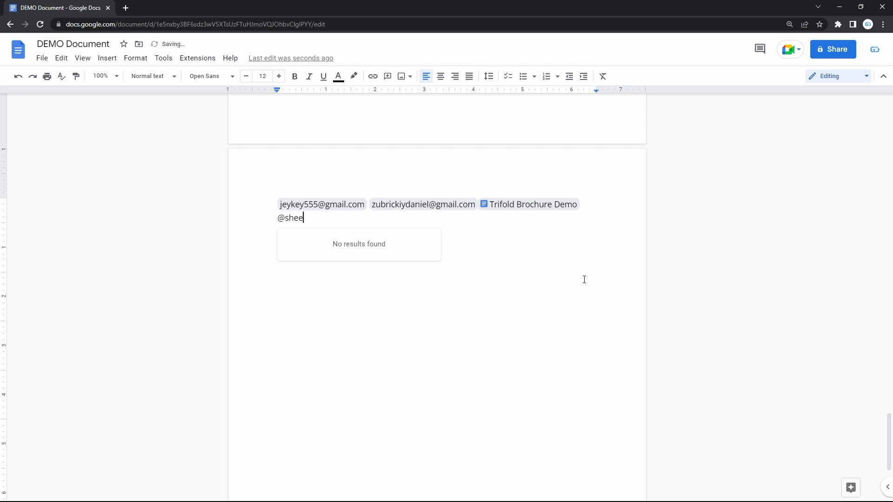
type("t")
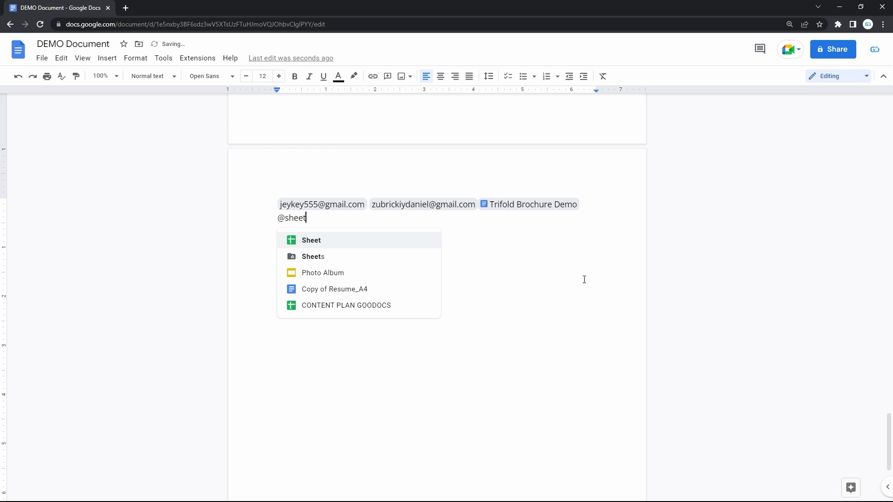
left_click(354, 238)
- Insert date chips for Jun 9, 2022 and Jun 16, 2022
type("@")
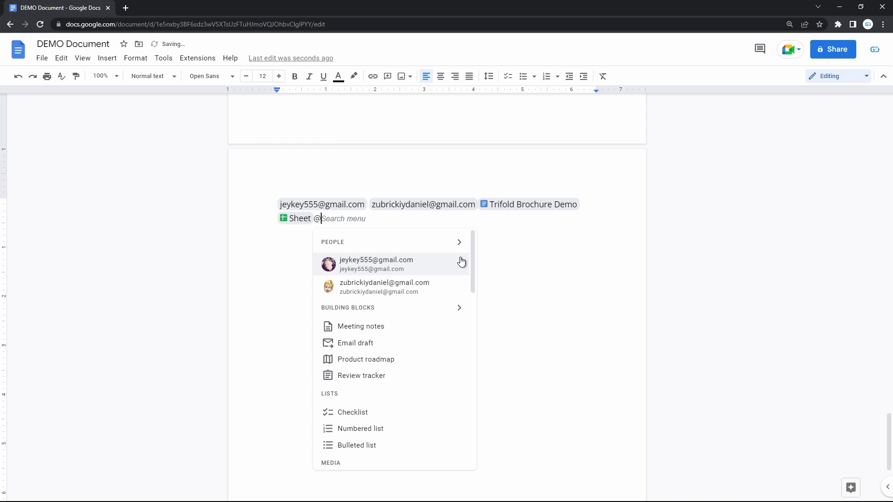
scroll(459, 272, "down", 5)
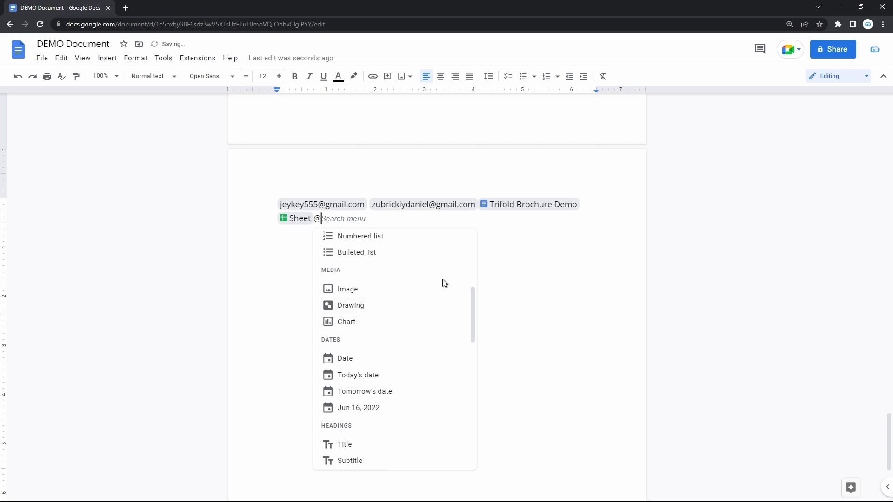
left_click(363, 365)
left_click(384, 278)
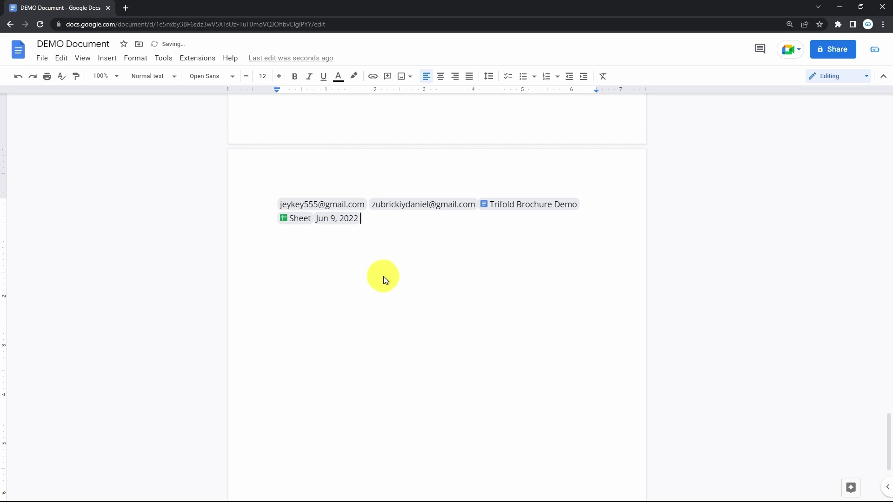
type("@")
scroll(387, 298, "down", 10)
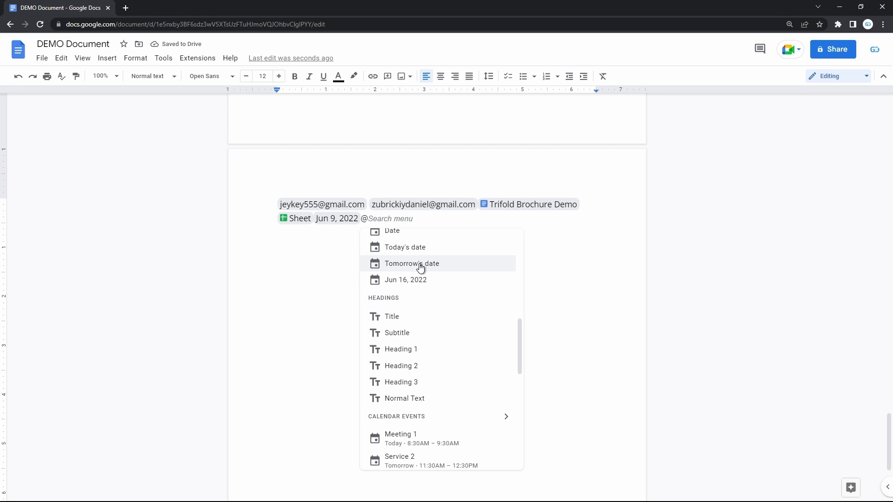
left_click(431, 253)
- Add a Meeting 1 calendar event chip and start a new line below
type("@")
scroll(451, 367, "down", 10)
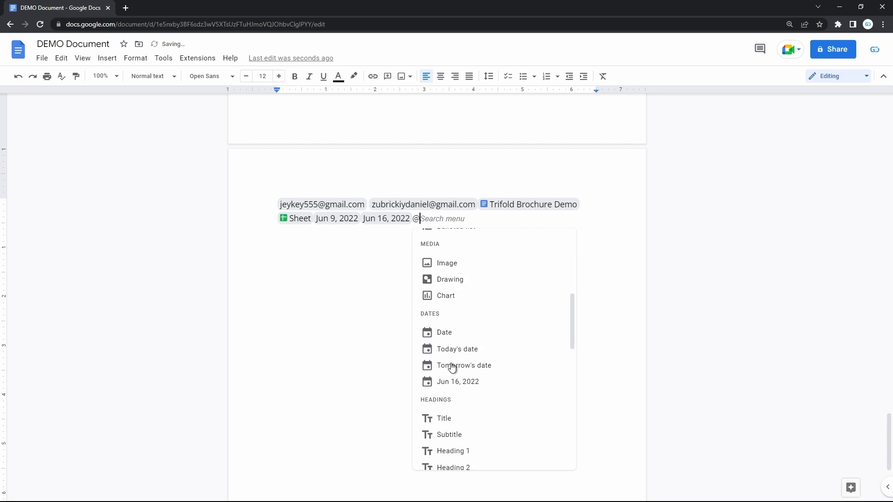
scroll(451, 367, "down", 2)
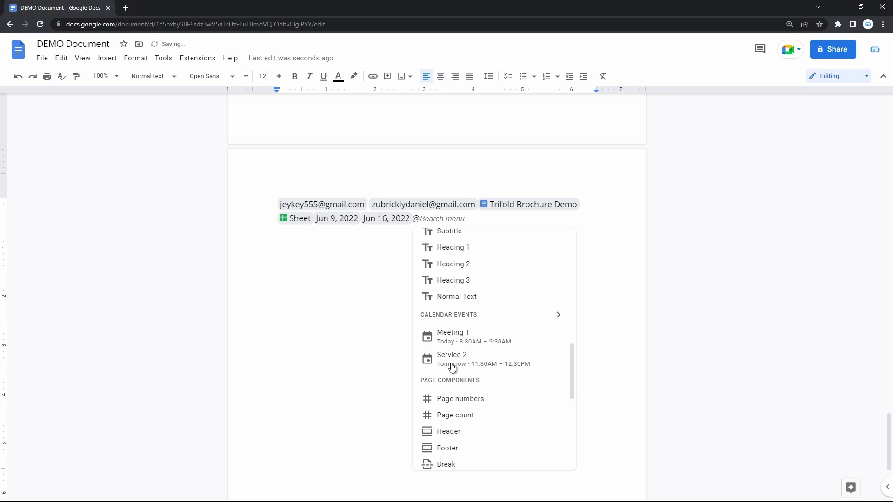
left_click(466, 344)
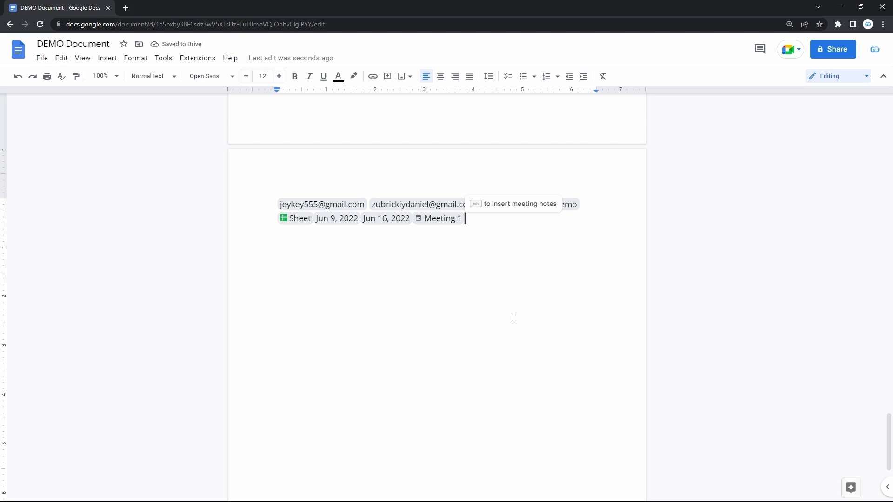
key("Return")
key("Return")
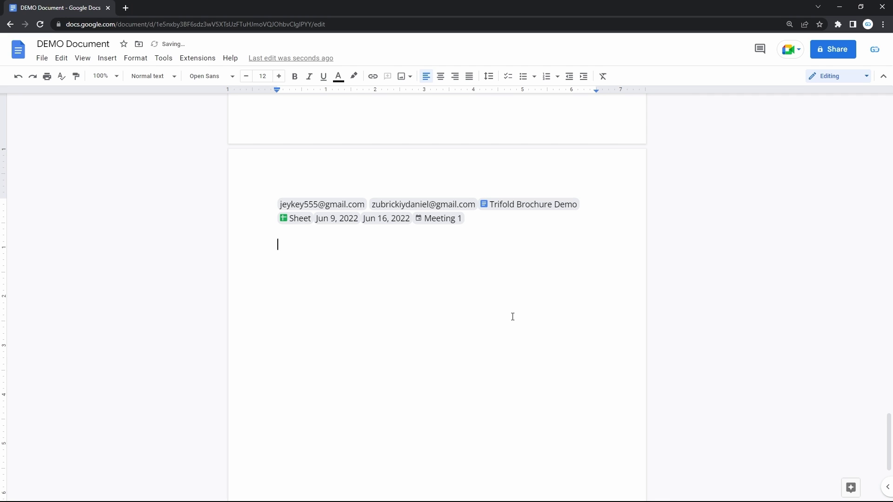
- Paste the YouTube tutorial link and convert it into a video chip with Tab
type("https://www.youtube.com/watch?v=0QtYcZ9HMKc")
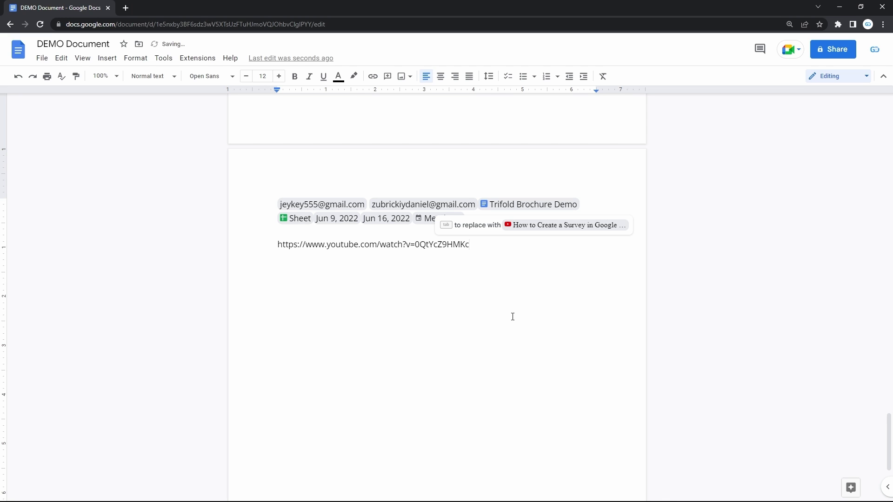
key("Tab")
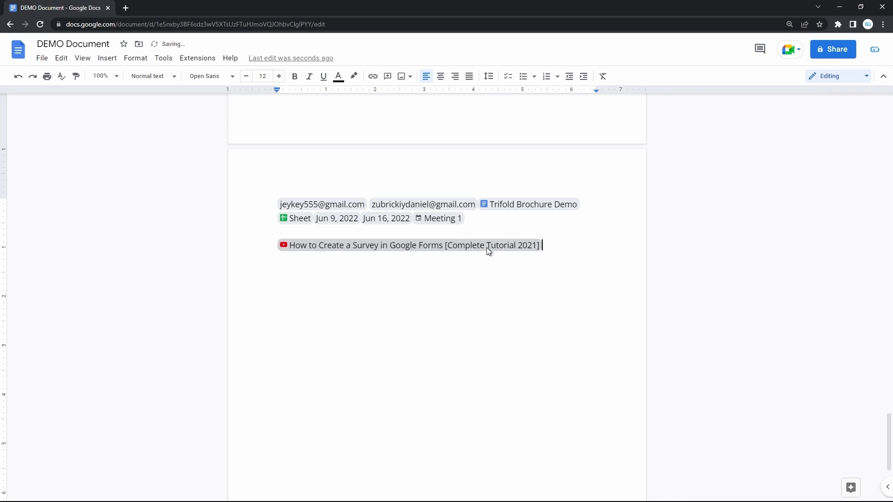
key("Return")
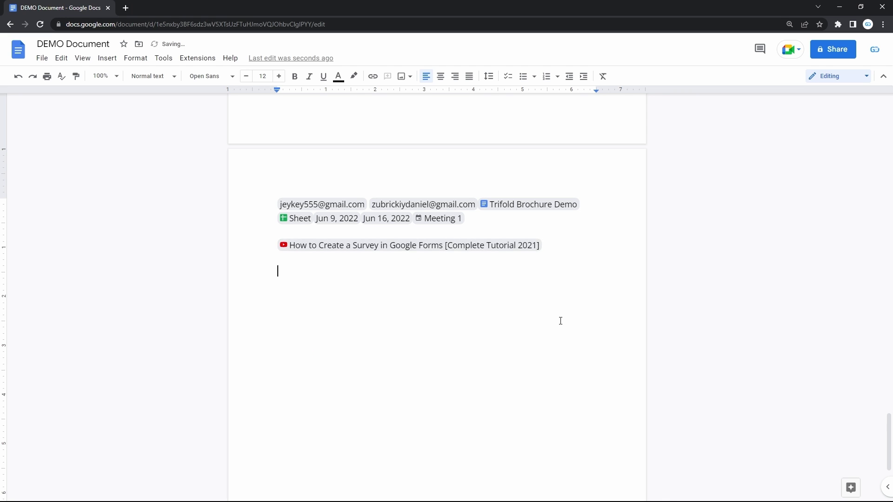
- Paste the same YouTube link on a new line and replace it with a video chip from the preview
type("https://www.youtube.com/watch?v=0QtYcZ9HMKc")
left_click(454, 271)
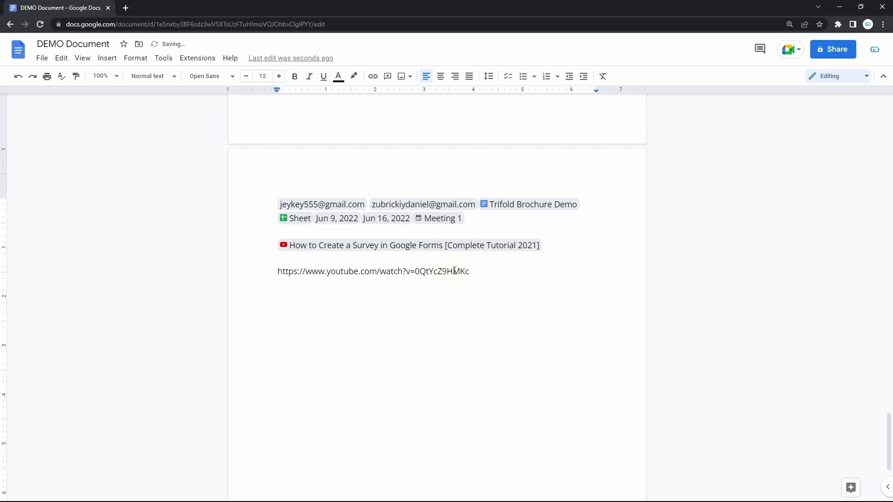
double_click(428, 273)
left_click(424, 275)
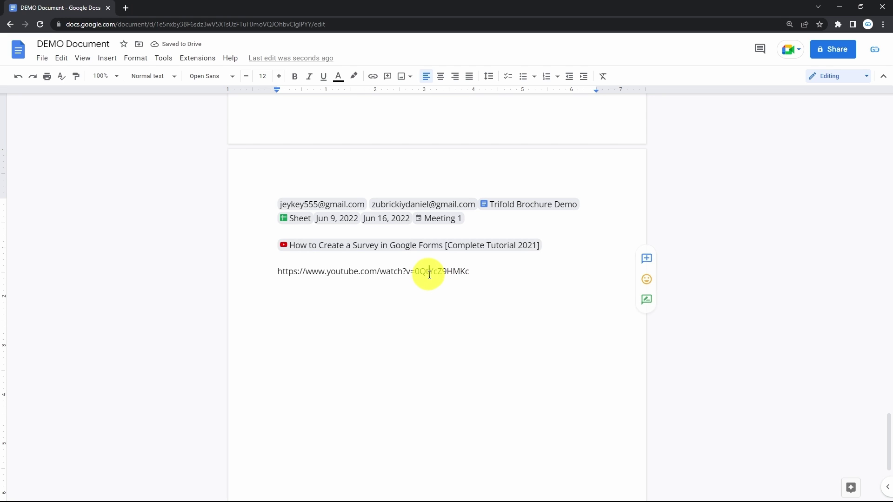
left_click(476, 275)
key("space")
left_click(396, 416)
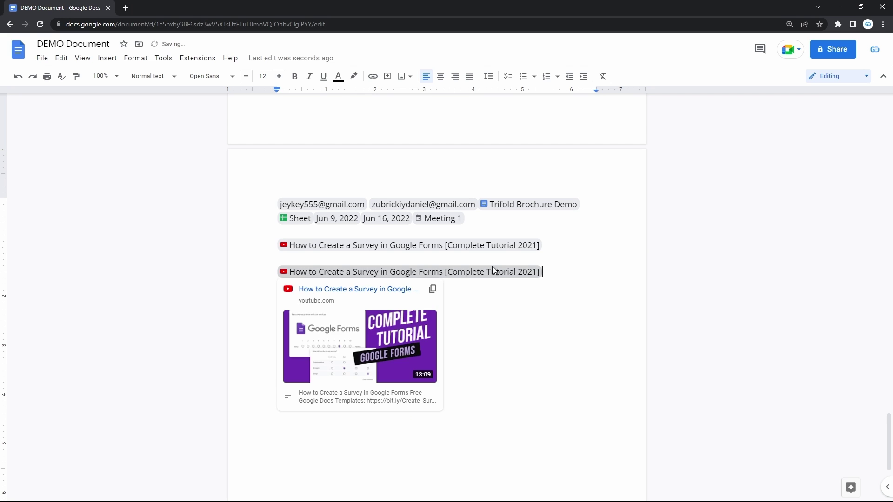
key("Return")
key("Return")
- Browse and close the @ suggestion menu, then place the caret on the blank next page
type("@")
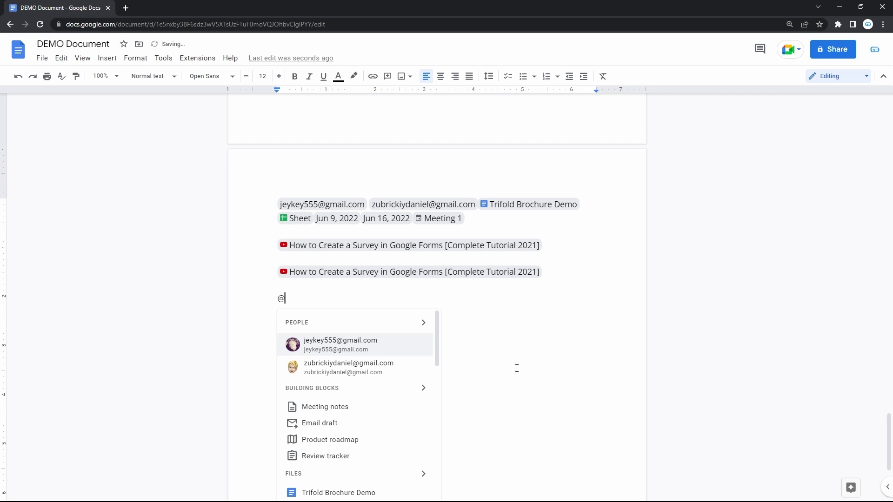
scroll(367, 439, "down", 10)
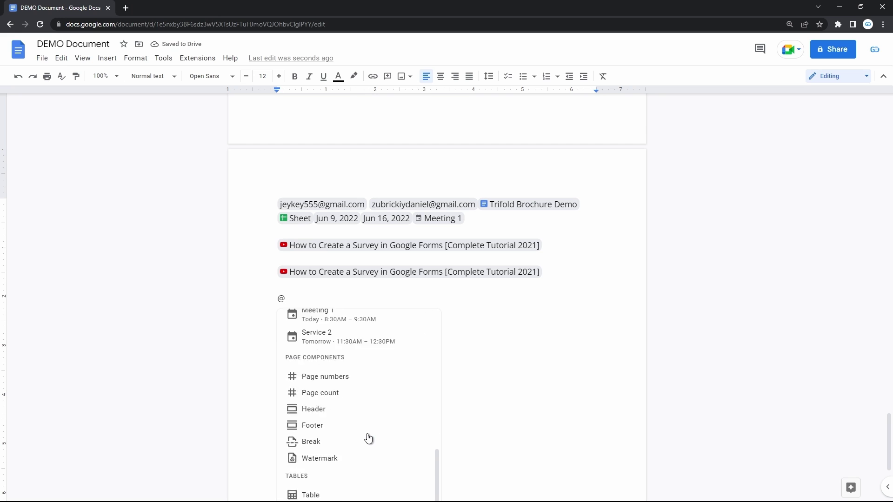
scroll(369, 438, "down", 2)
scroll(368, 439, "up", 10)
scroll(369, 439, "down", 3)
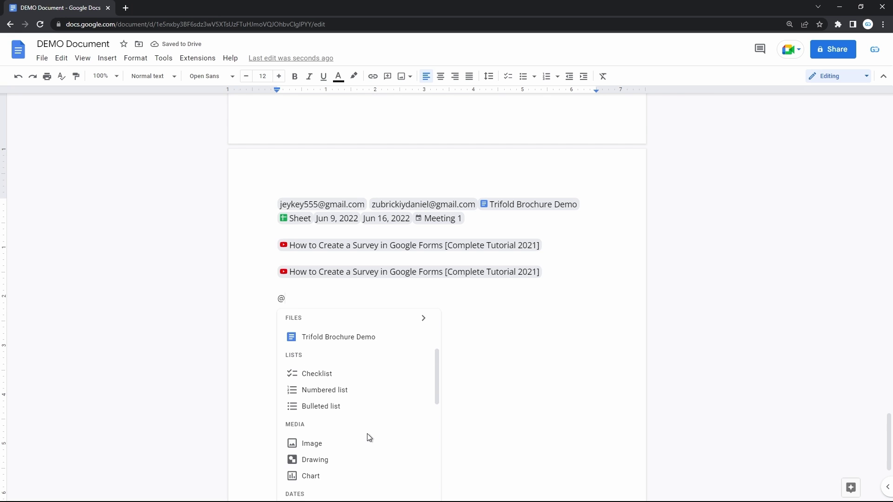
scroll(368, 436, "down", 6)
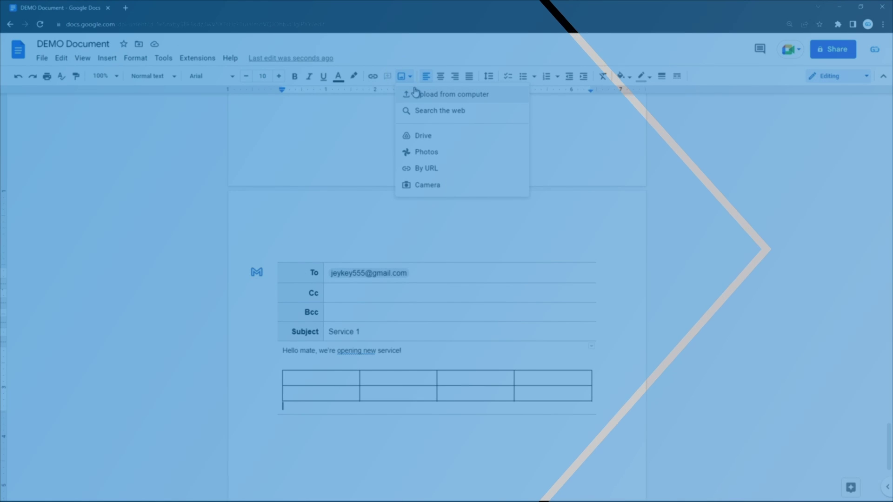
left_click(451, 257)
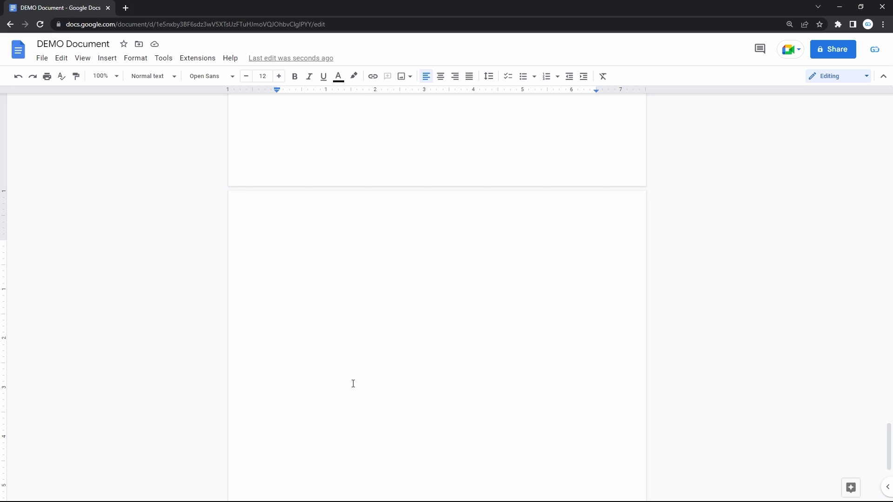
- Insert an Email draft building block and add the contact as the To recipient
left_click(107, 59)
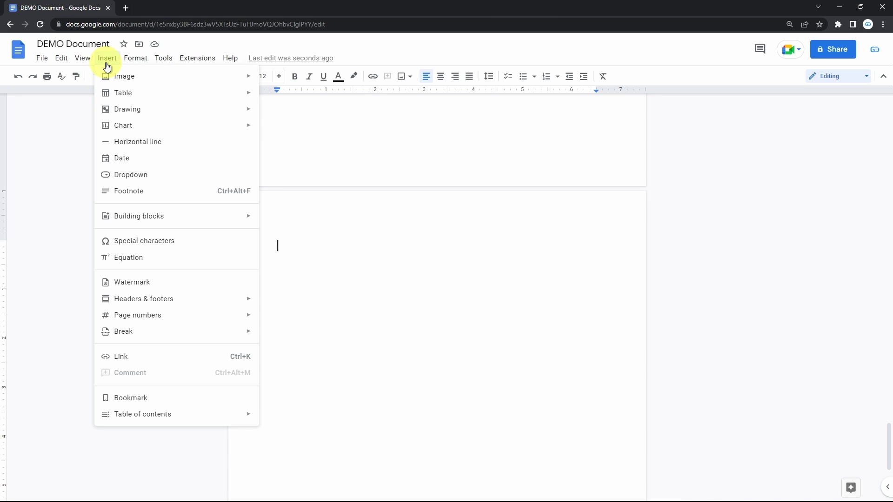
mouse_move(185, 223)
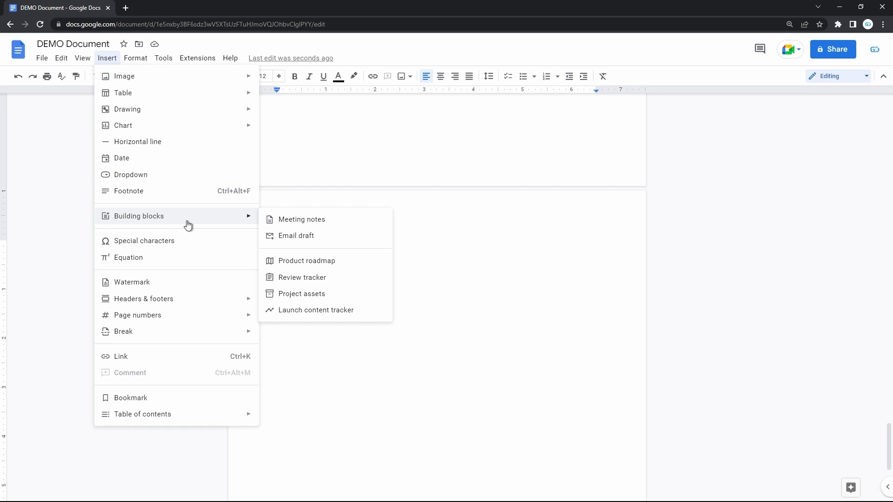
left_click(301, 236)
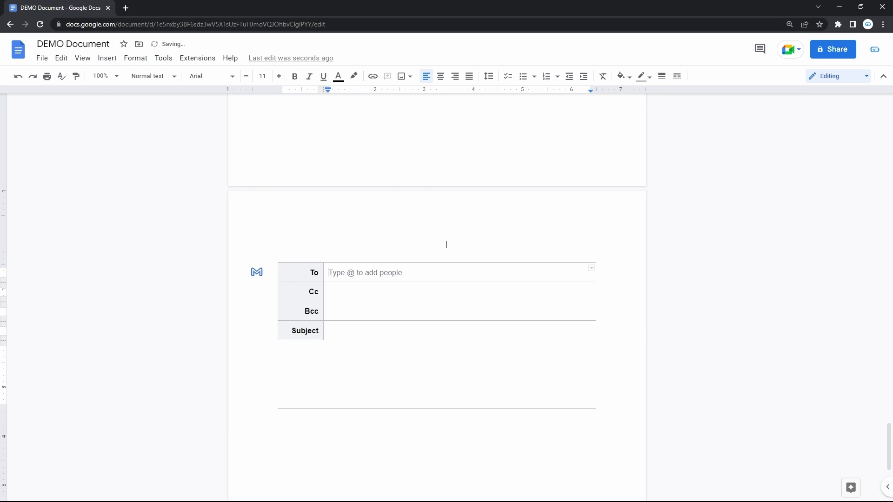
left_click(389, 292)
left_click(366, 310)
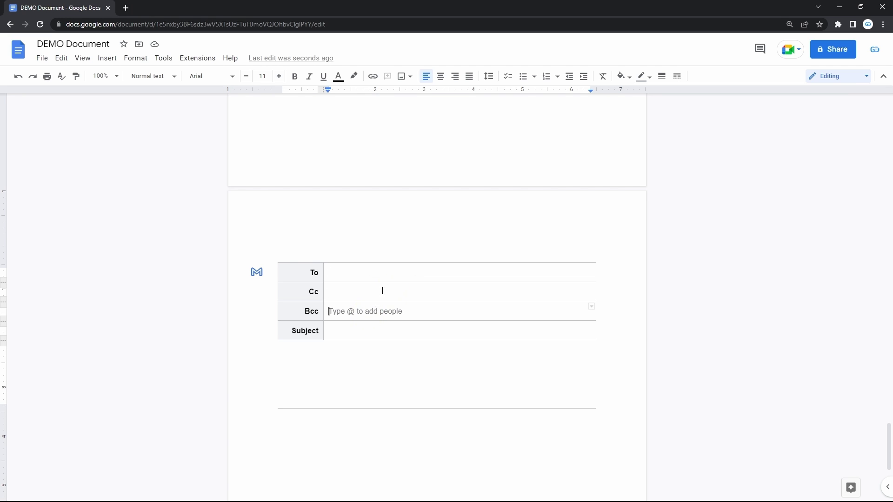
left_click(386, 273)
type("@")
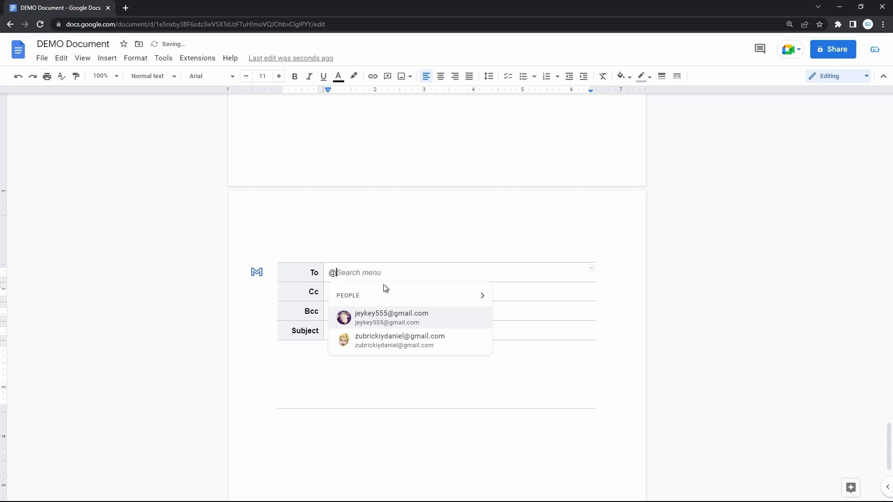
left_click(377, 313)
- Set the subject to 'Service 1' and write the message 'Hello mate, we're opening new service'
left_click(389, 292)
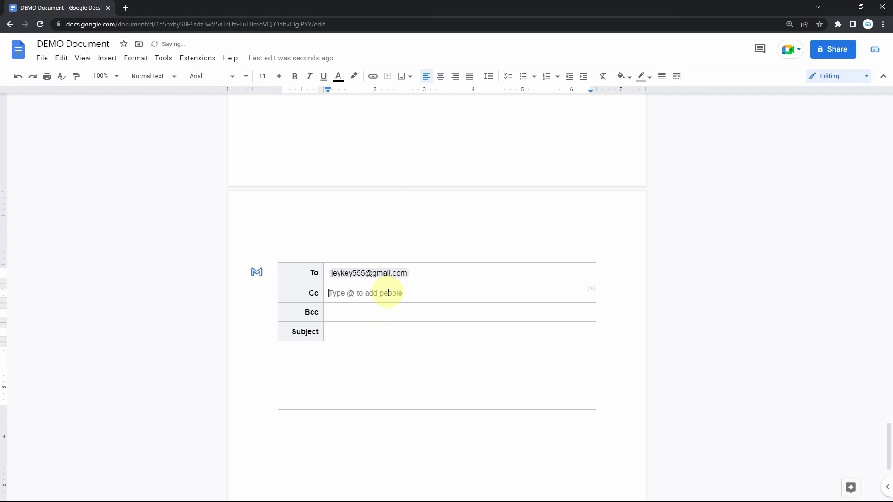
left_click(366, 313)
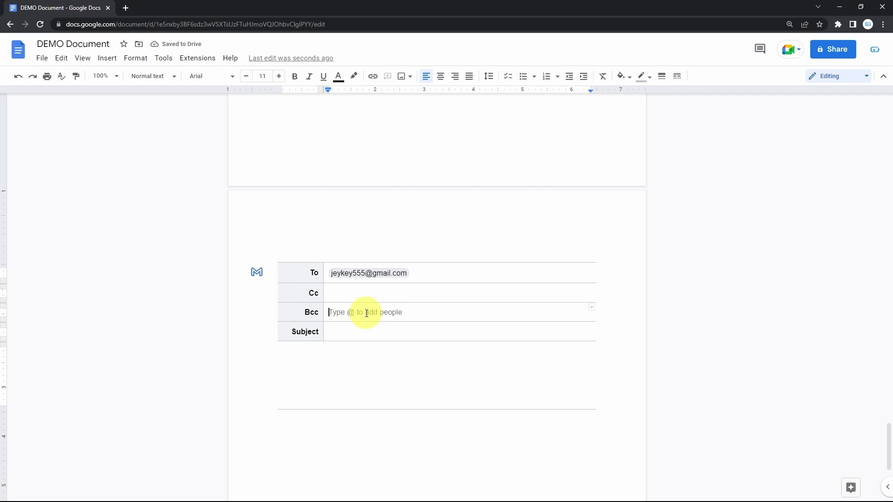
left_click(354, 337)
type("Service 1")
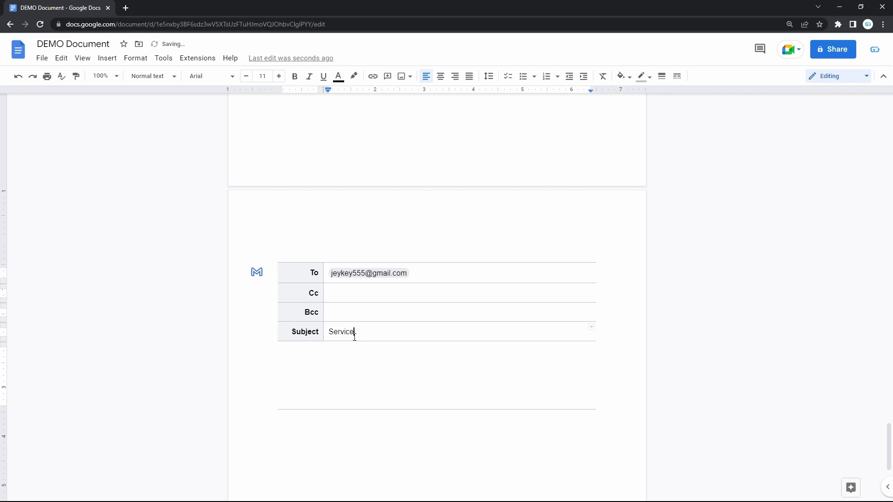
left_click(345, 360)
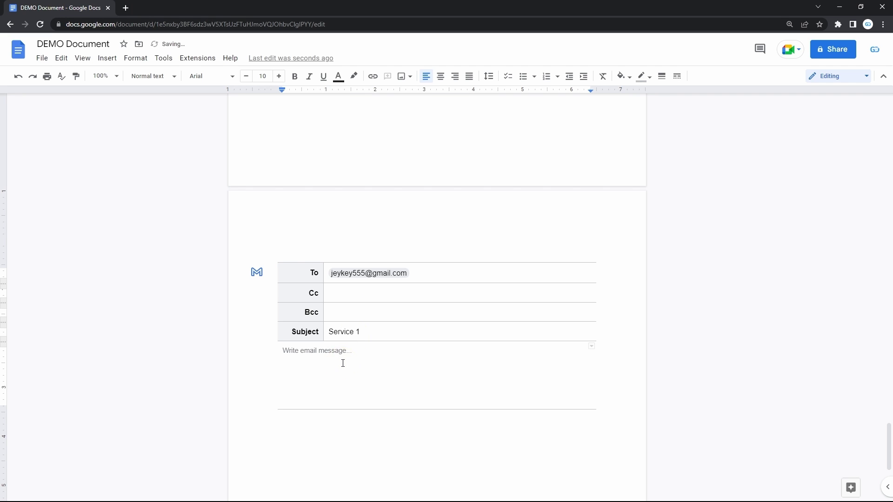
type("Hello mate, we're opening new service")
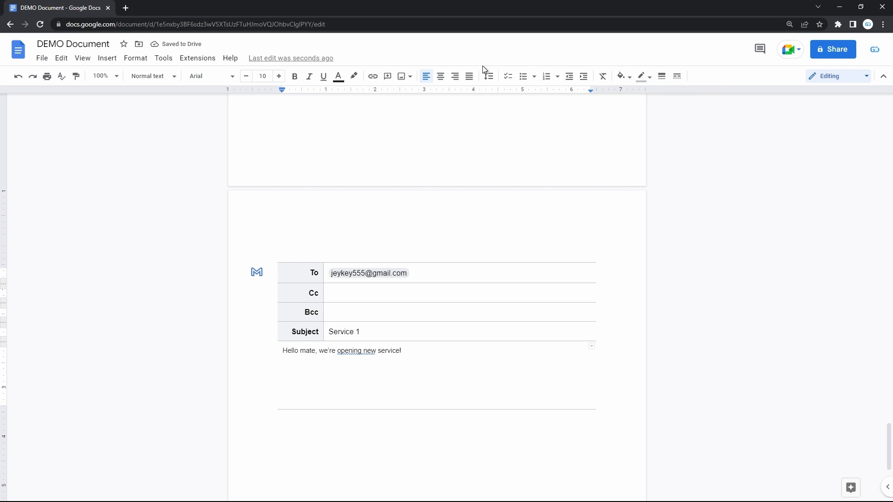
- End the message with '!' and insert a 4x2 table below it in the email draft
type("!")
key("Return")
left_click(109, 59)
mouse_move(158, 100)
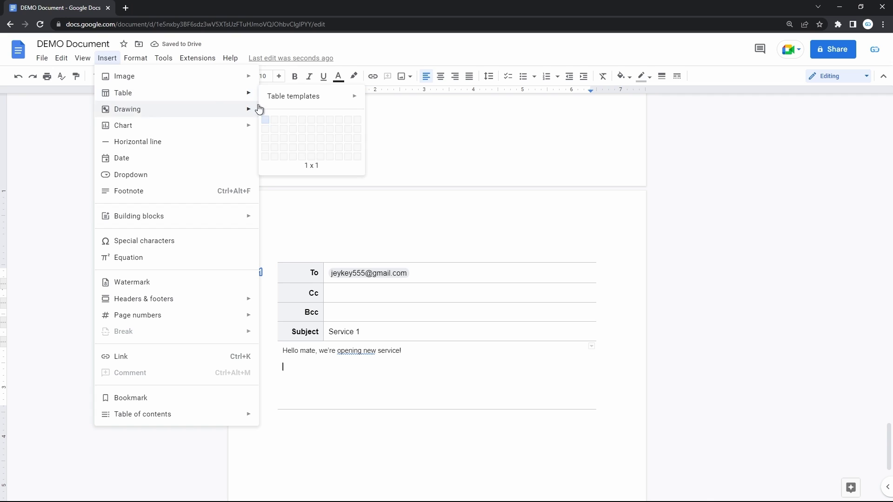
left_click(293, 131)
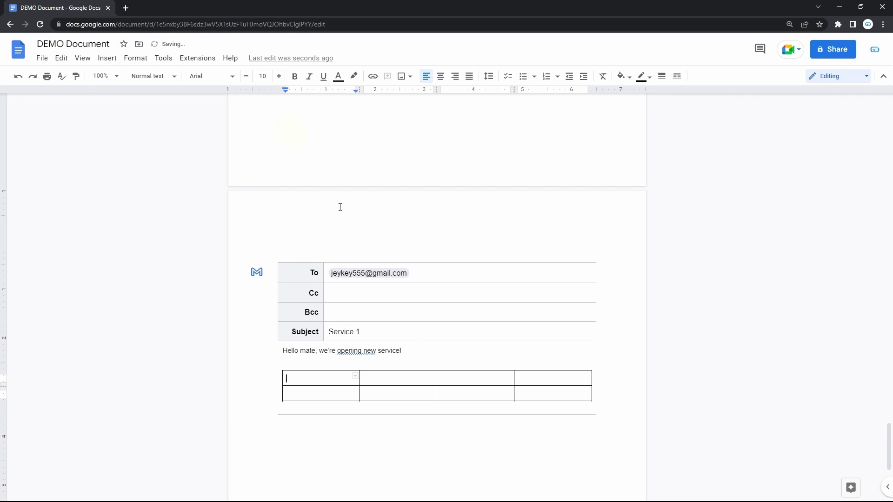
- Add a blank line below the table, leaving the image options unused, and create the Gmail draft
left_click(559, 406)
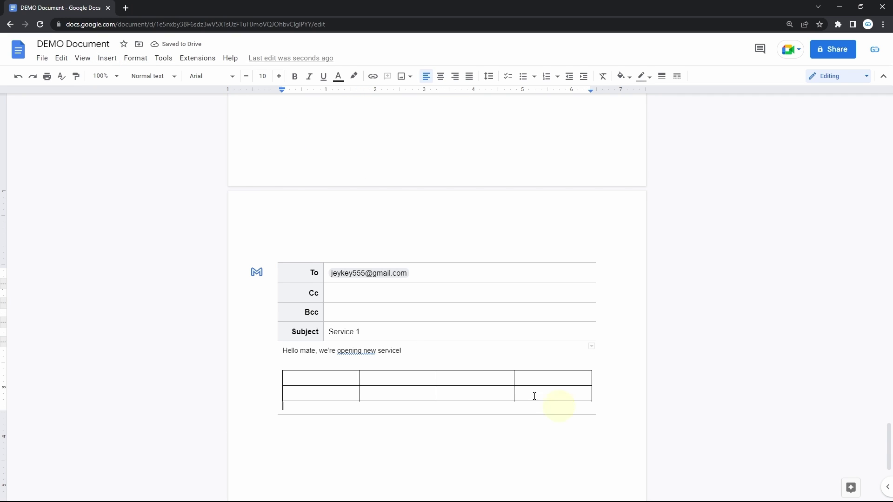
left_click(401, 77)
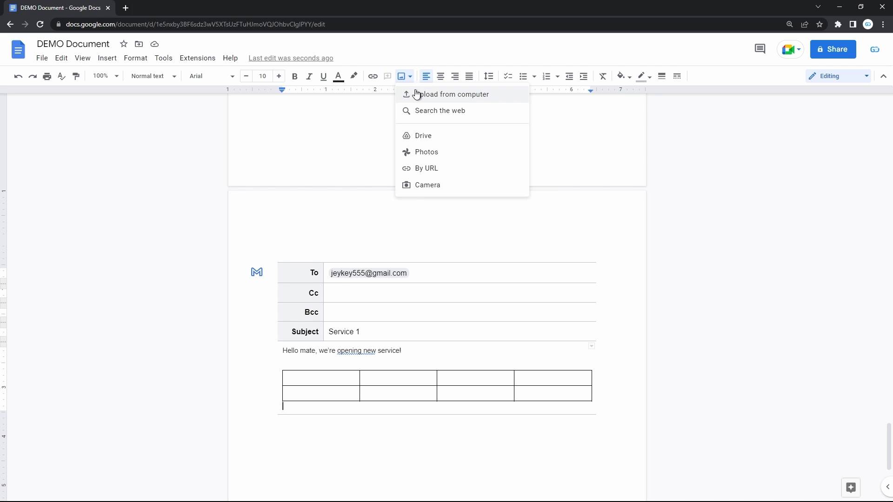
left_click(416, 94)
key("Return")
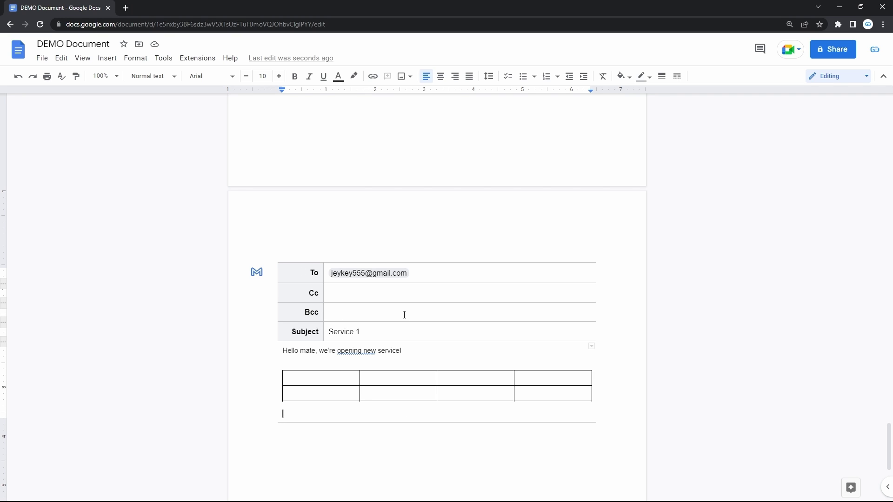
left_click(256, 274)
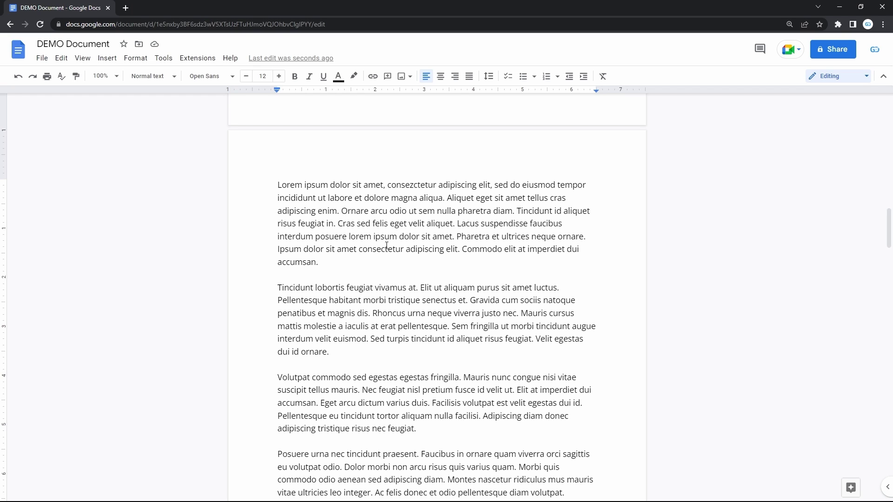
- Select the words 'dolor sit amet.' in the Lorem ipsum paragraph
left_click_drag(455, 239, 399, 237)
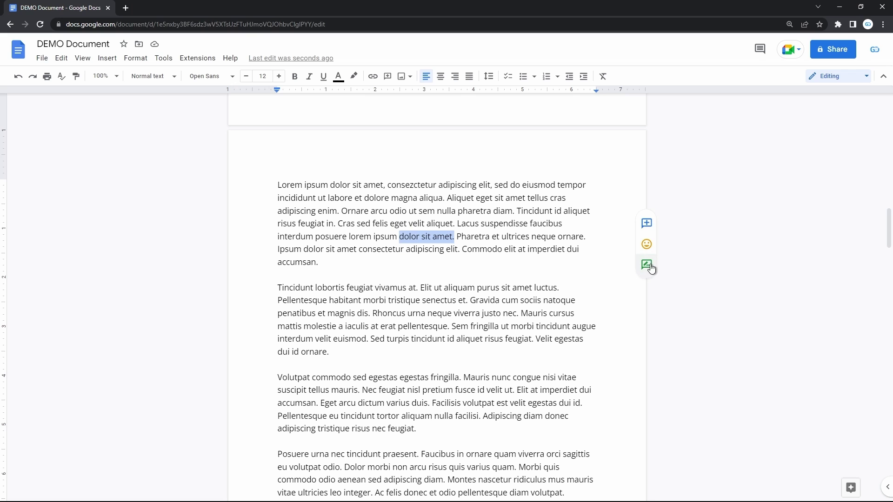
- React to the selected words with the Sun emoji
left_click(650, 246)
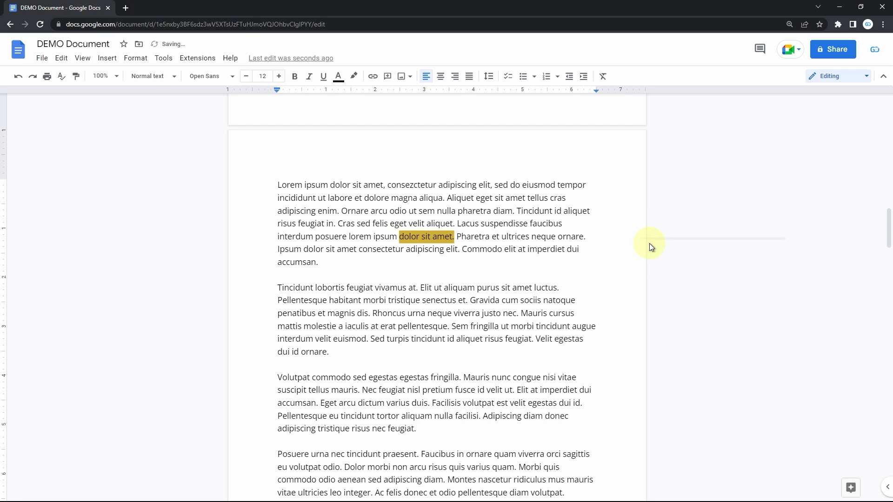
scroll(644, 382, "down", 1)
scroll(644, 383, "down", 3)
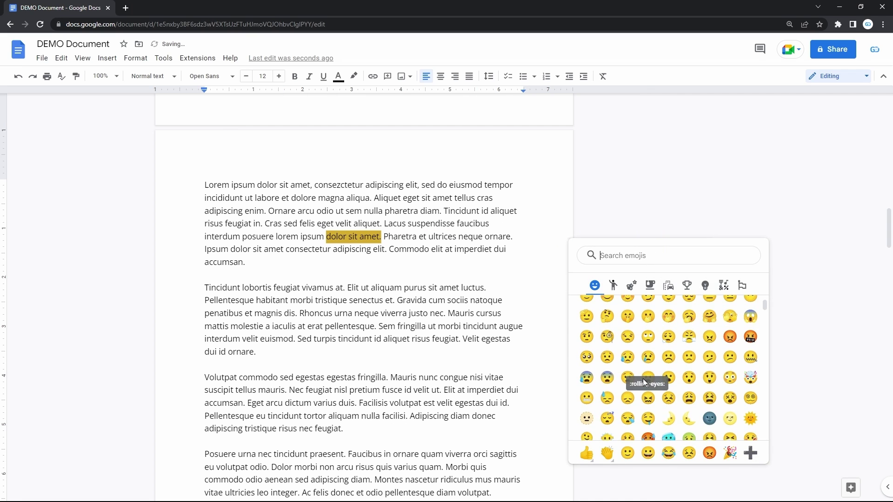
scroll(684, 374, "down", 6)
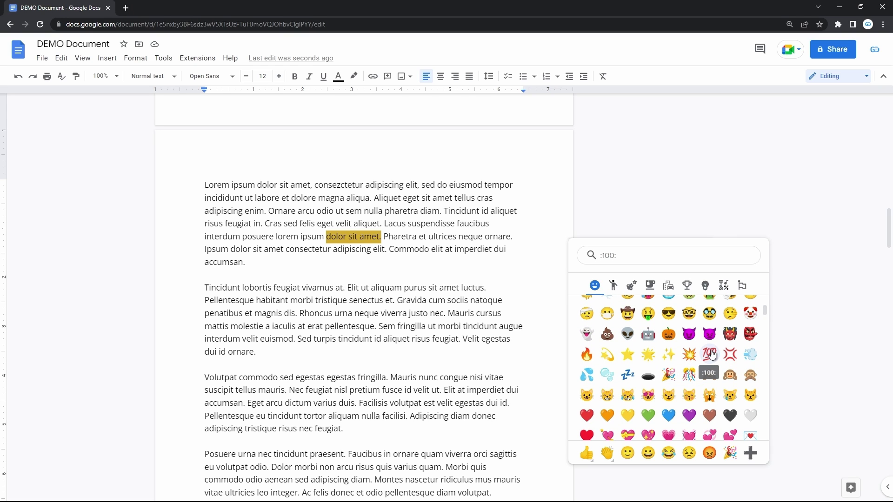
type("Sun")
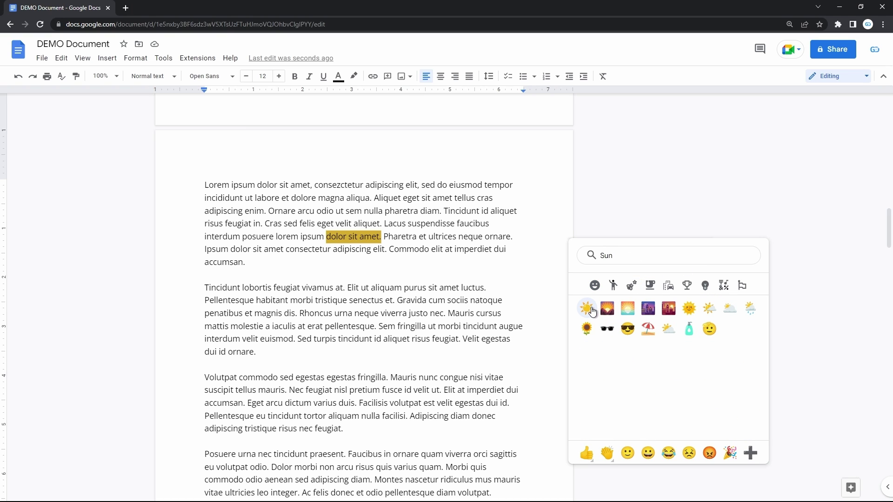
left_click(587, 309)
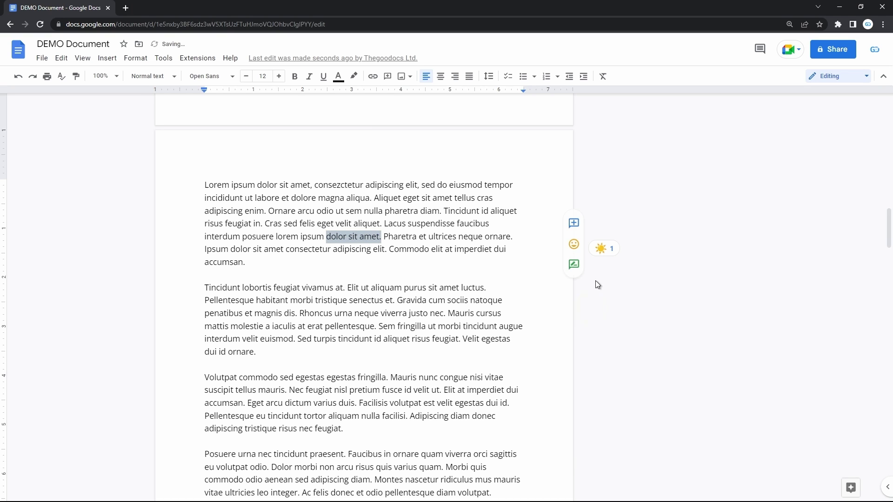
- Resolve the sun emoji reaction so it is removed
left_click(613, 252)
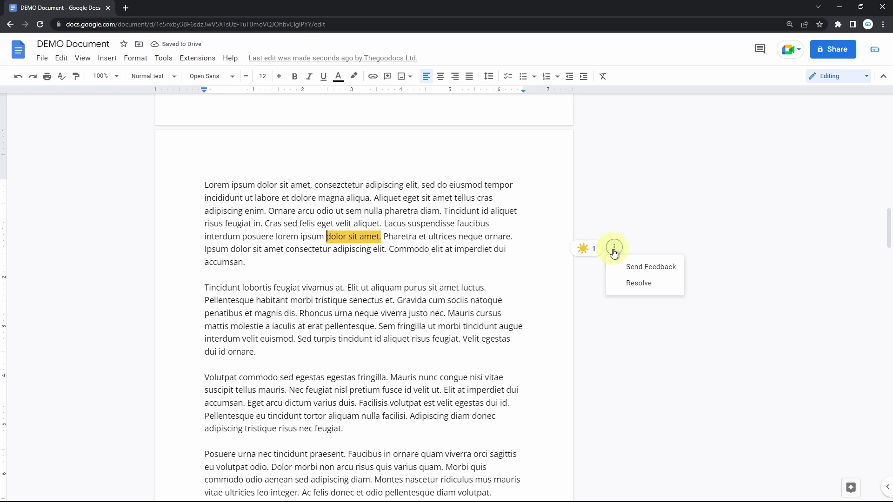
left_click(626, 283)
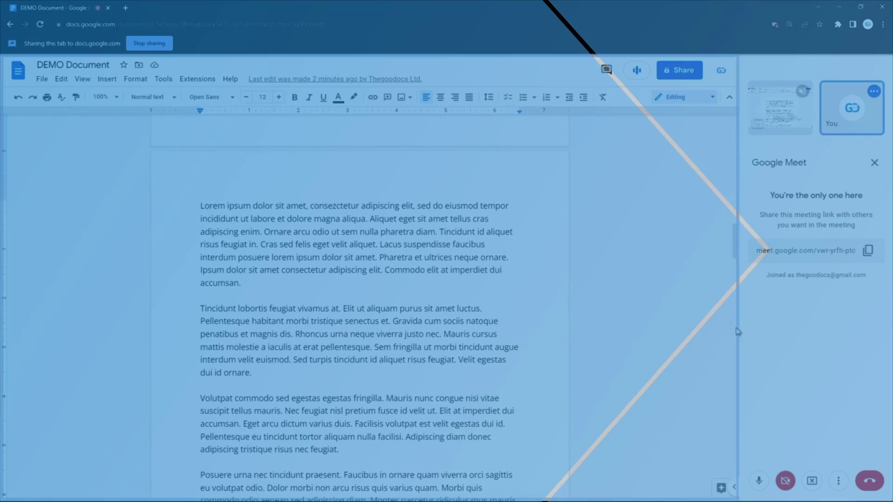
left_click(839, 481)
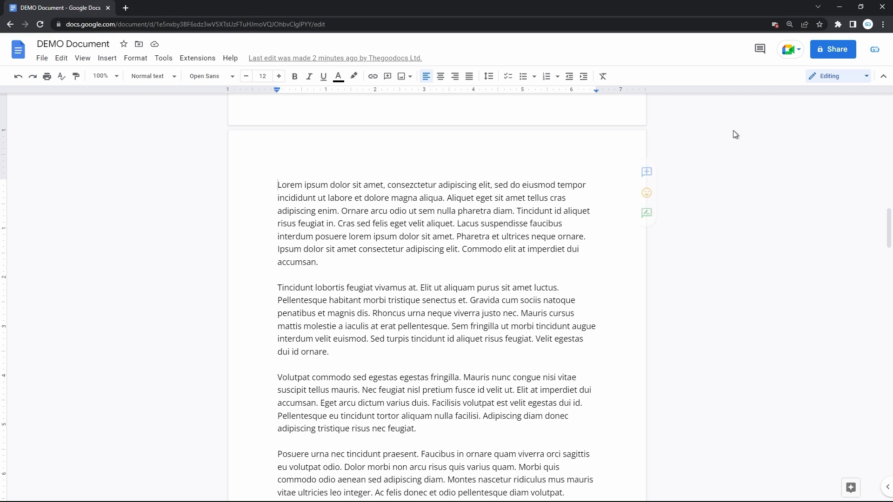
- View the scheduled Meeting 1 from the Meet menu, then close it
left_click(792, 59)
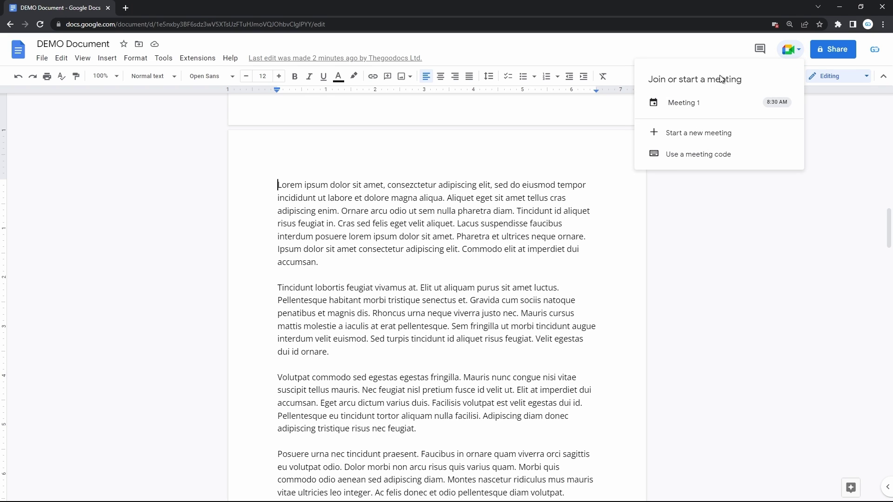
left_click(712, 106)
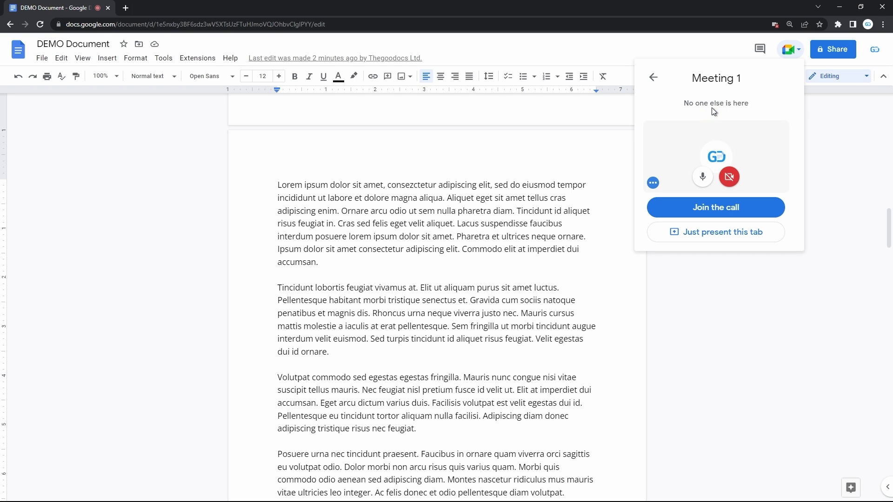
left_click(792, 58)
left_click(795, 57)
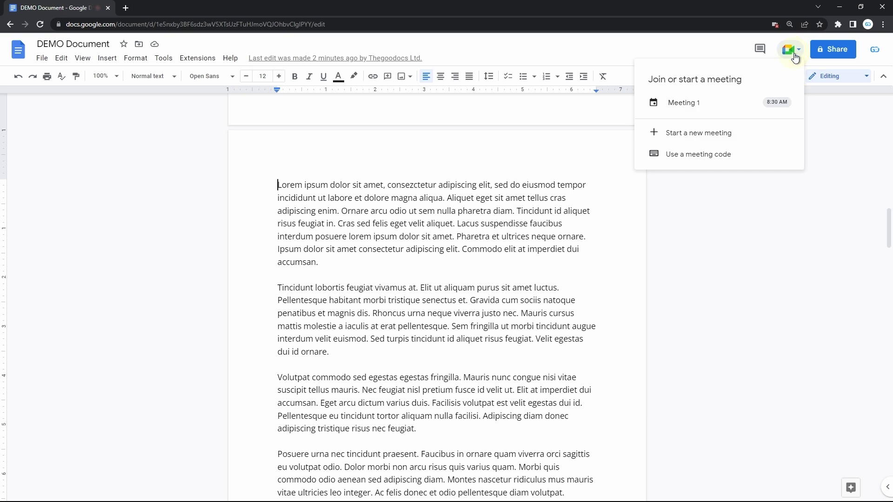
- Start a new Meet meeting, copy its link, and choose Present now
left_click(721, 138)
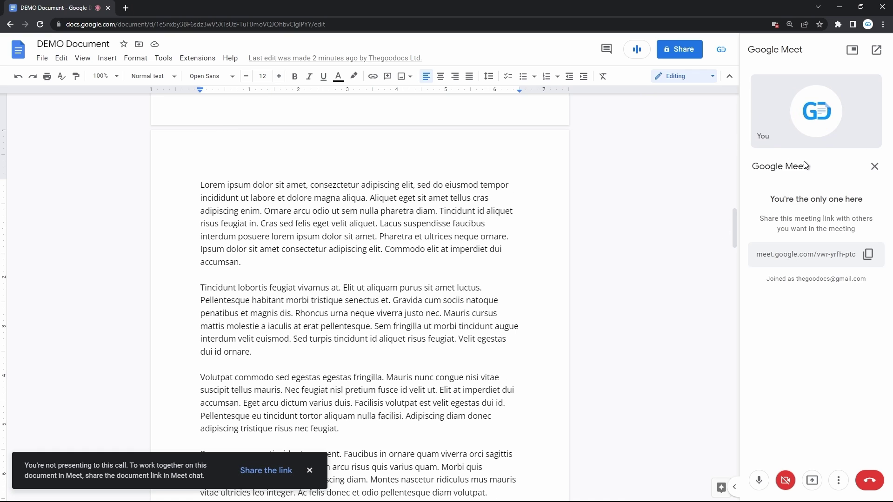
left_click(868, 254)
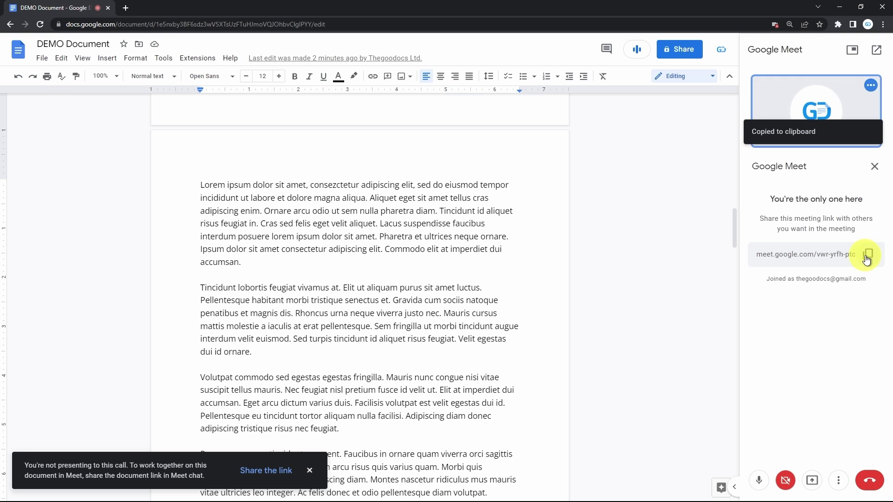
left_click(812, 481)
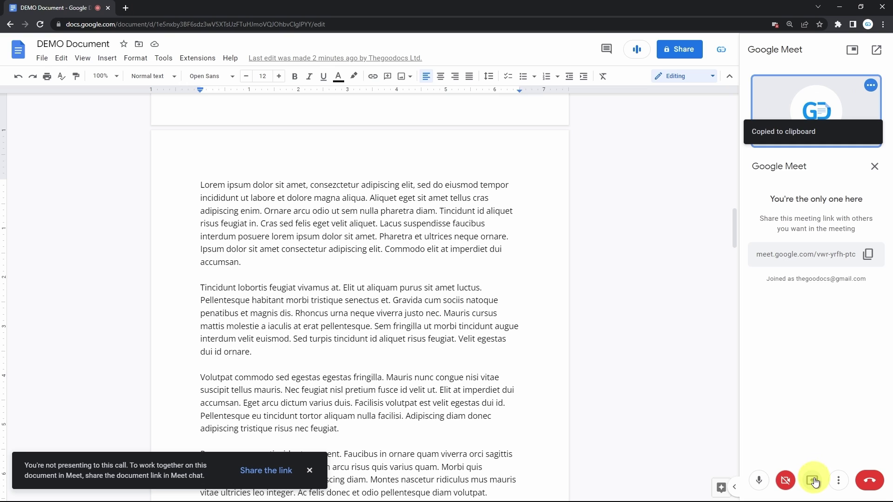
- Share the DEMO Document tab in the Meet call, then stop presenting without leaving the call
left_click(412, 183)
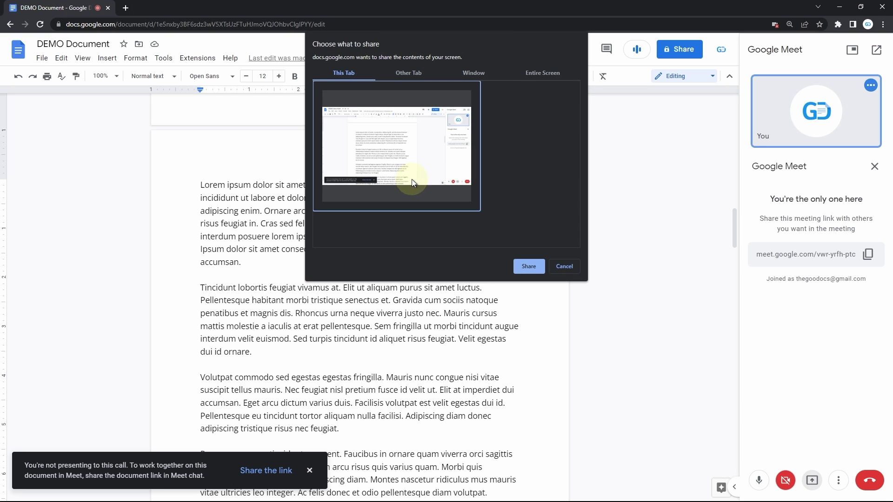
left_click(537, 270)
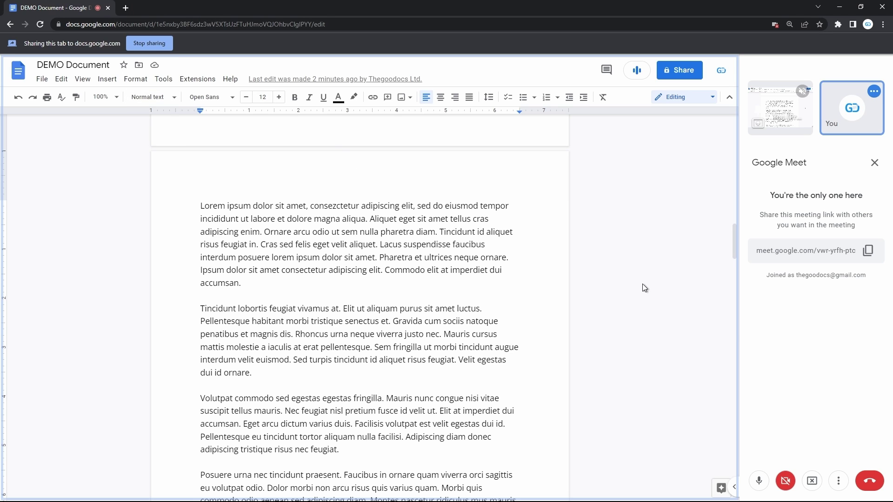
left_click(838, 480)
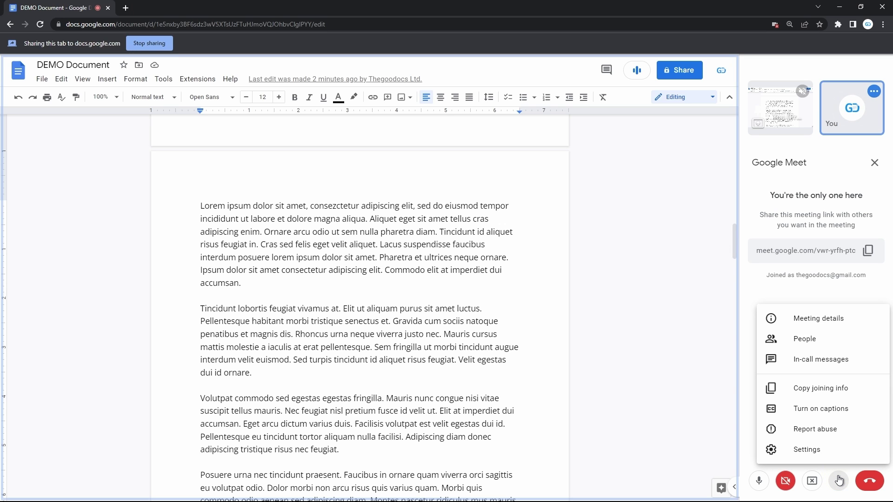
left_click(838, 480)
left_click(817, 480)
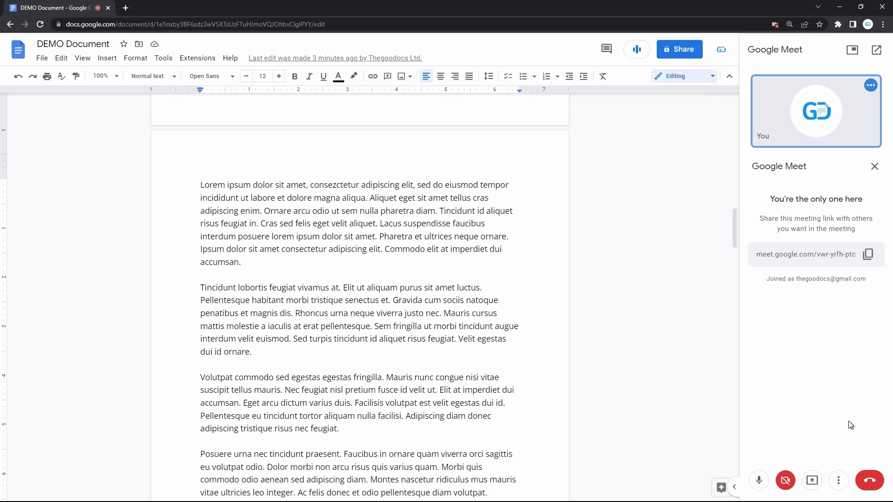
- Leave the Google Meet call so the DEMO Document fills the window again
left_click(870, 480)
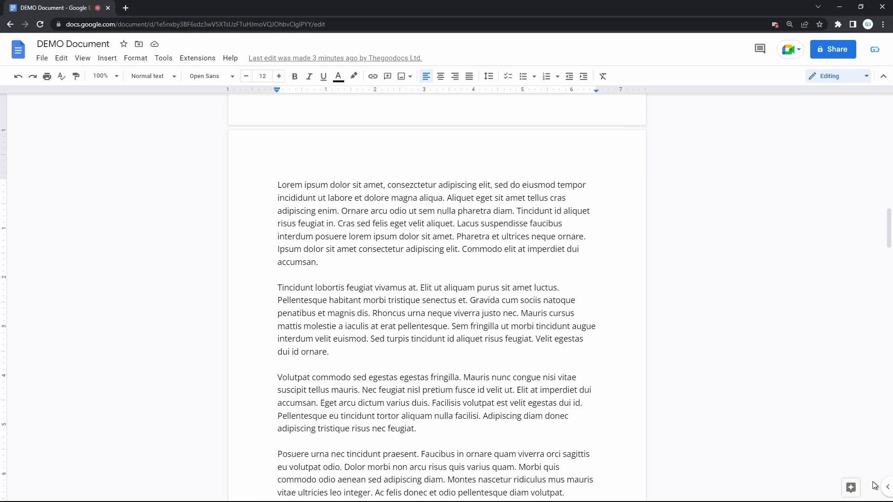